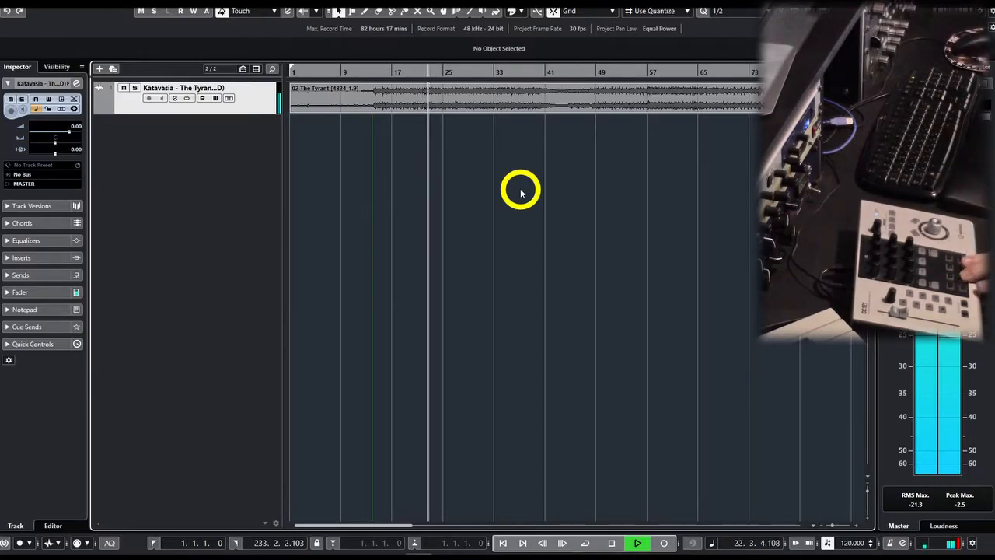
# Stop playback and add a stereo group channel named M/S Processor (In) to the selected audio track.
pyautogui.press('space')
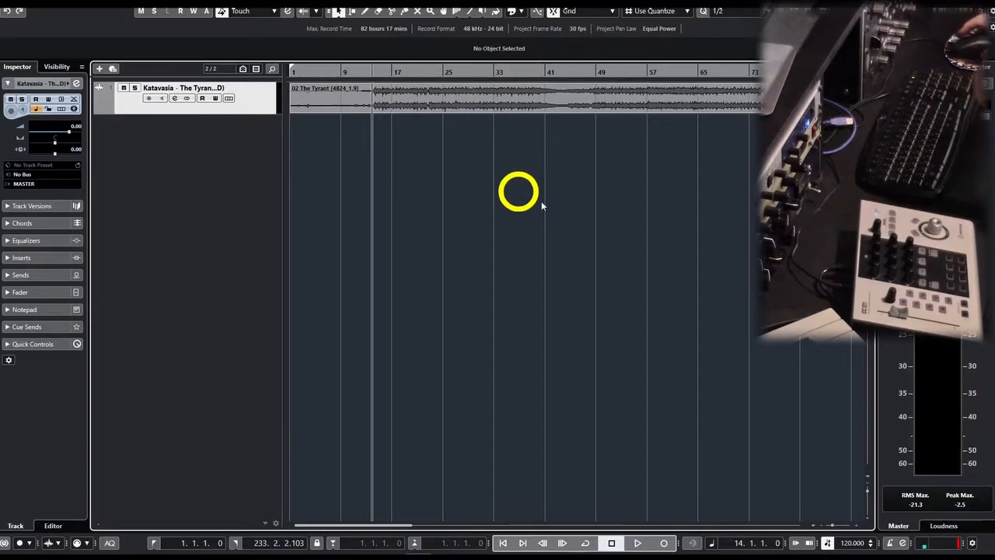
pyautogui.rightClick(247, 143)
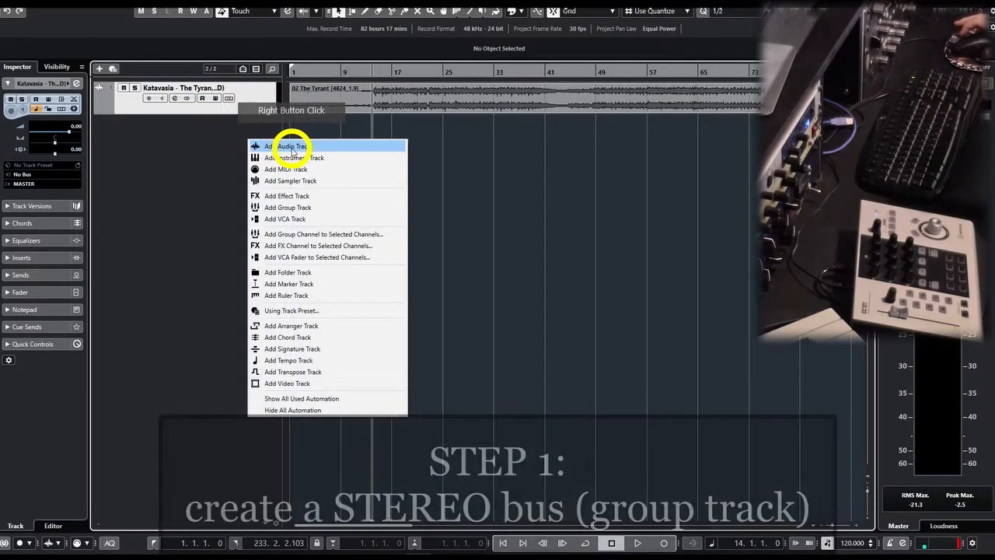
pyautogui.click(318, 234)
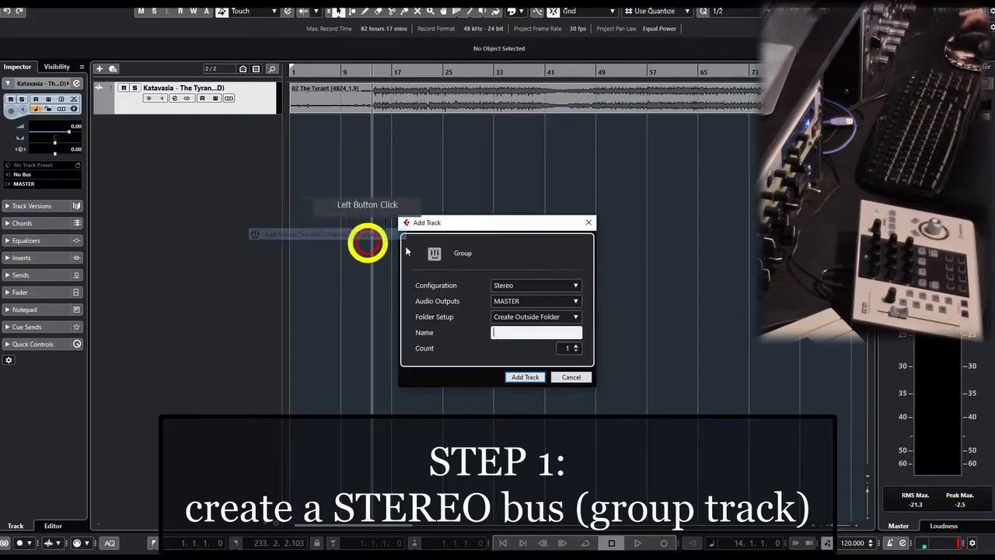
pyautogui.click(525, 332)
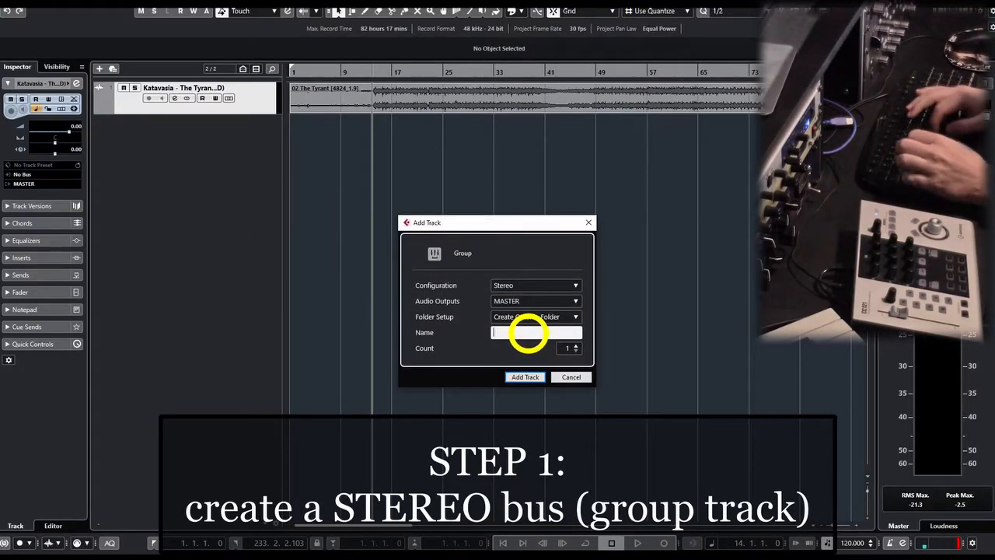
pyautogui.write('M/S Processor (In')
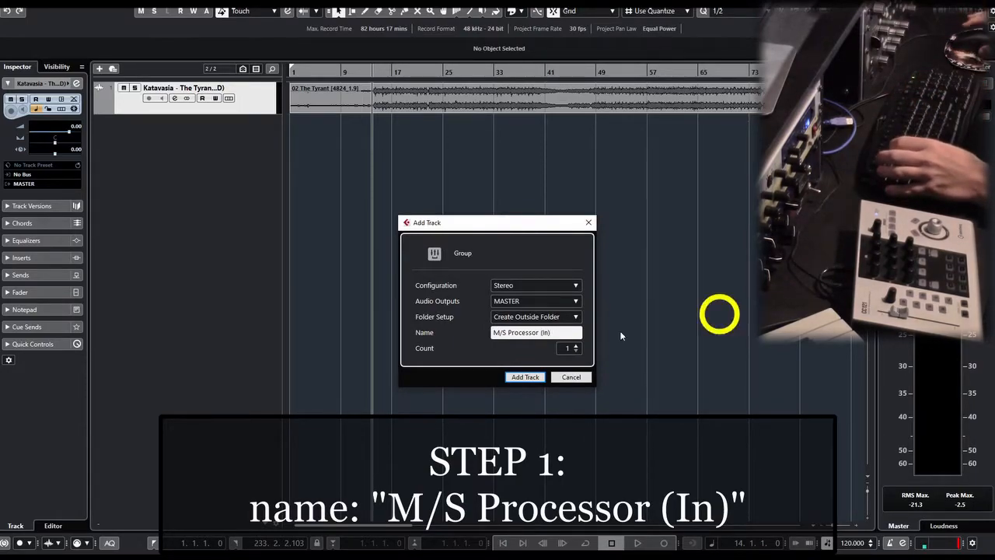
pyautogui.click(527, 378)
pyautogui.click(29, 9)
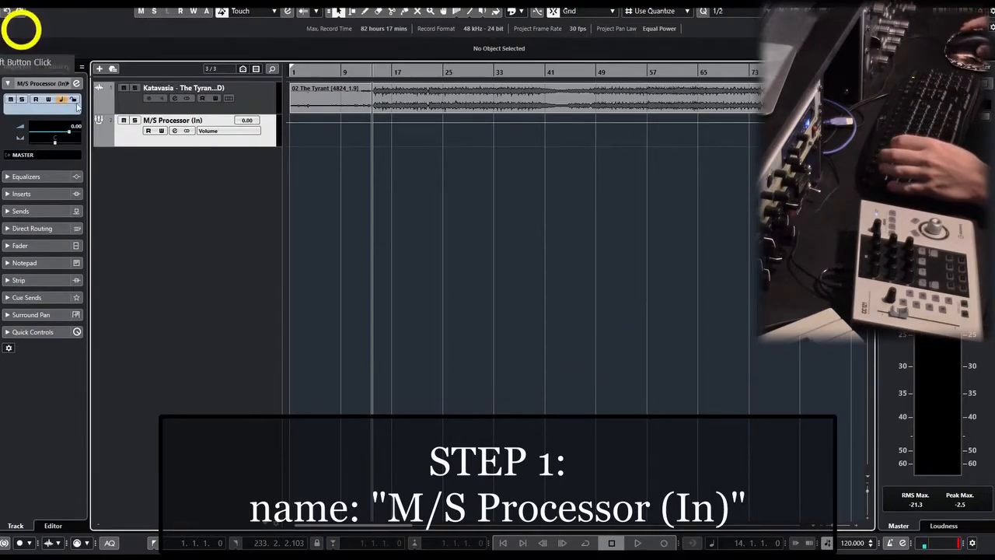
# Set the M/S Processor (In) group's output to No Bus and colour its track dark blue.
pyautogui.click(255, 98)
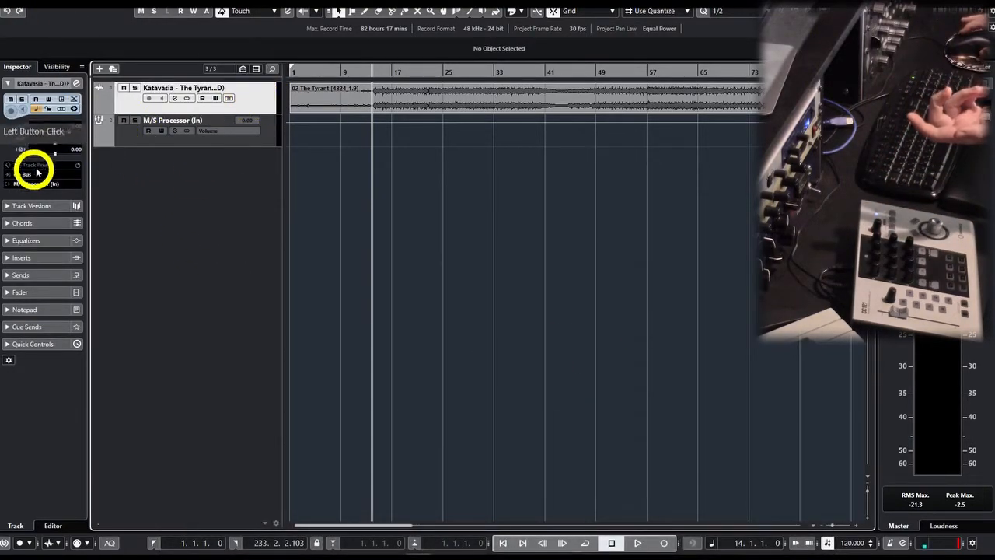
pyautogui.click(120, 144)
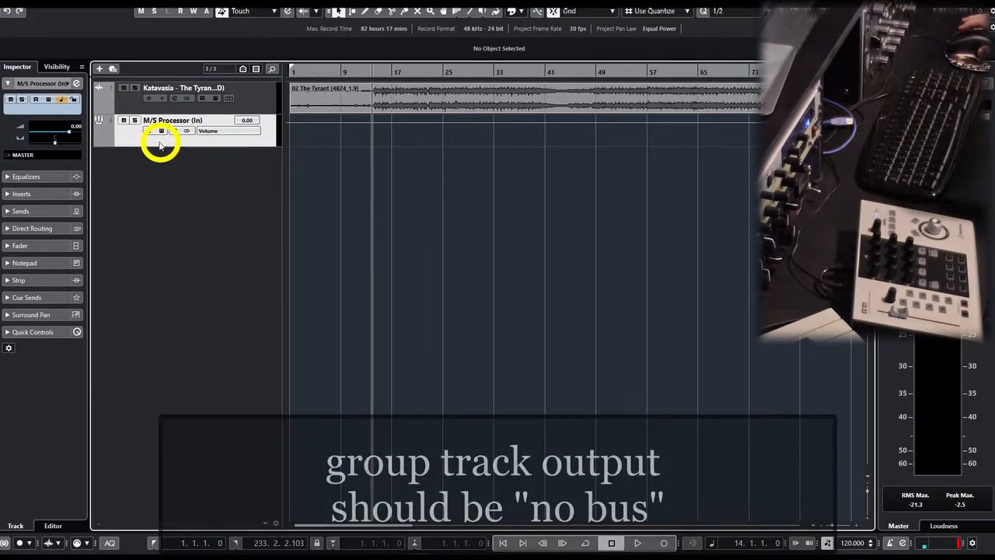
pyautogui.click(27, 158)
pyautogui.click(39, 195)
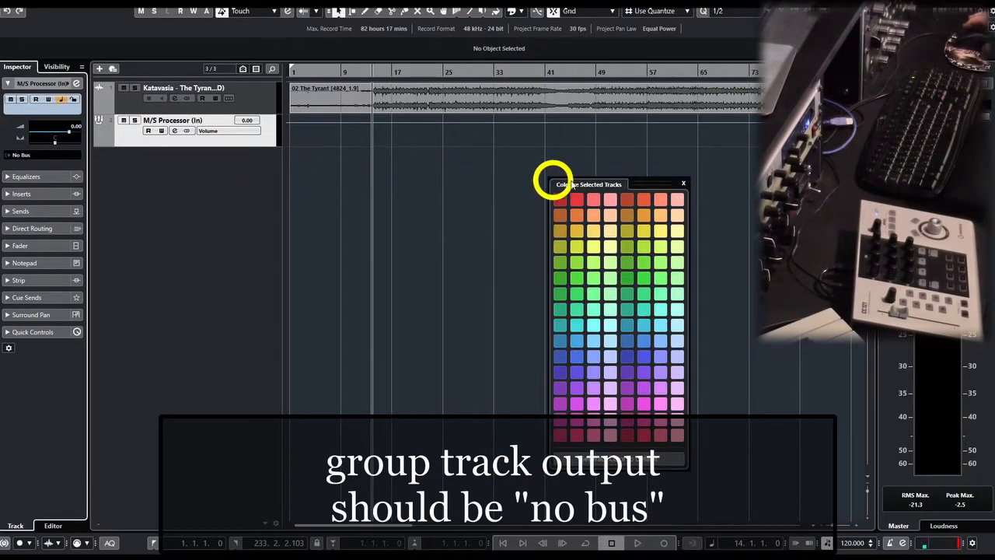
pyautogui.click(560, 351)
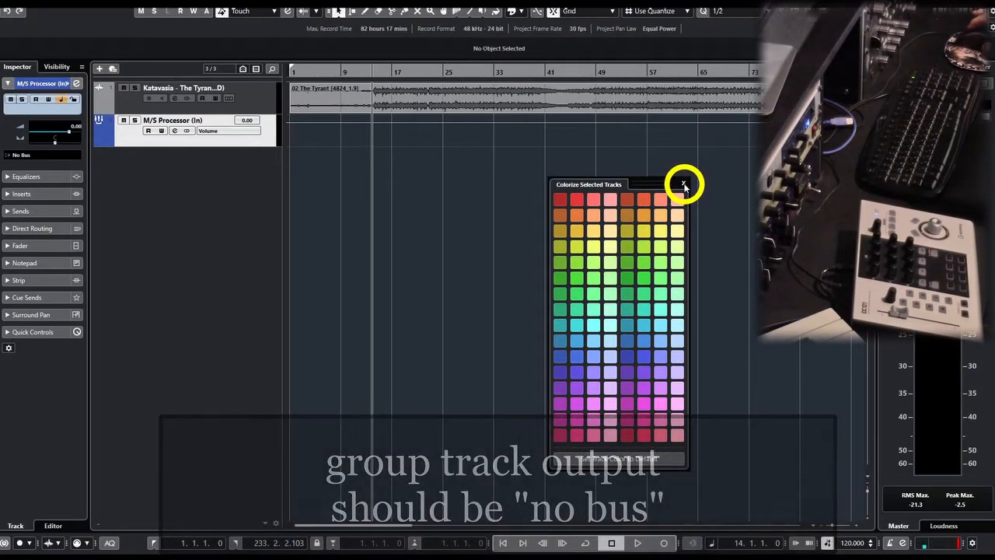
pyautogui.click(684, 184)
pyautogui.click(160, 150)
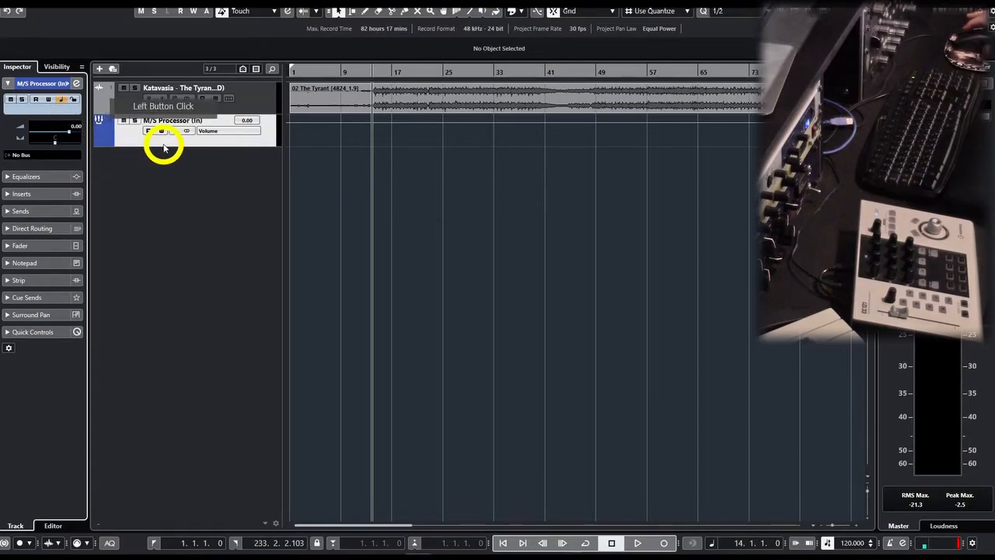
# Add a mono group channel to the M/S Processor (In) track and name it MID.
pyautogui.rightClick(255, 177)
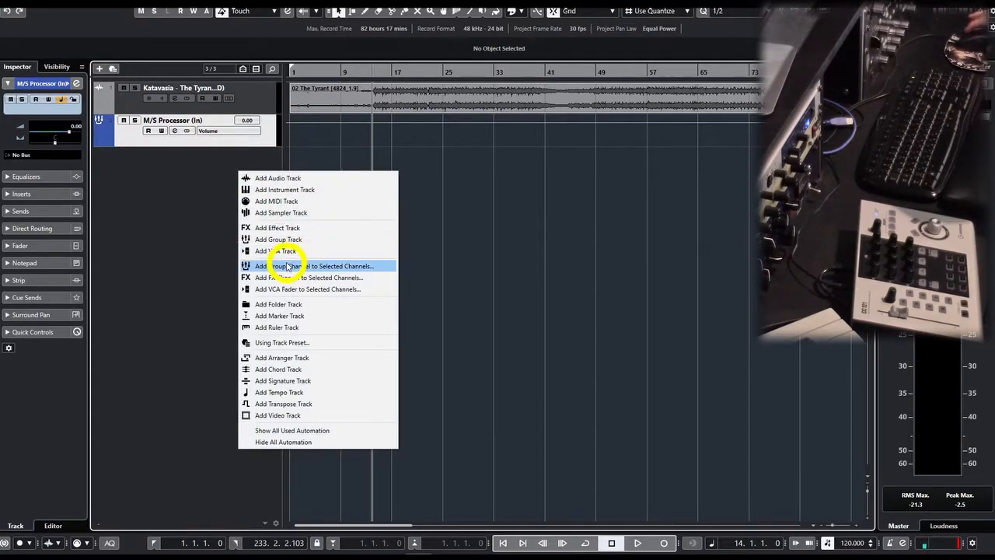
pyautogui.click(288, 266)
pyautogui.click(543, 284)
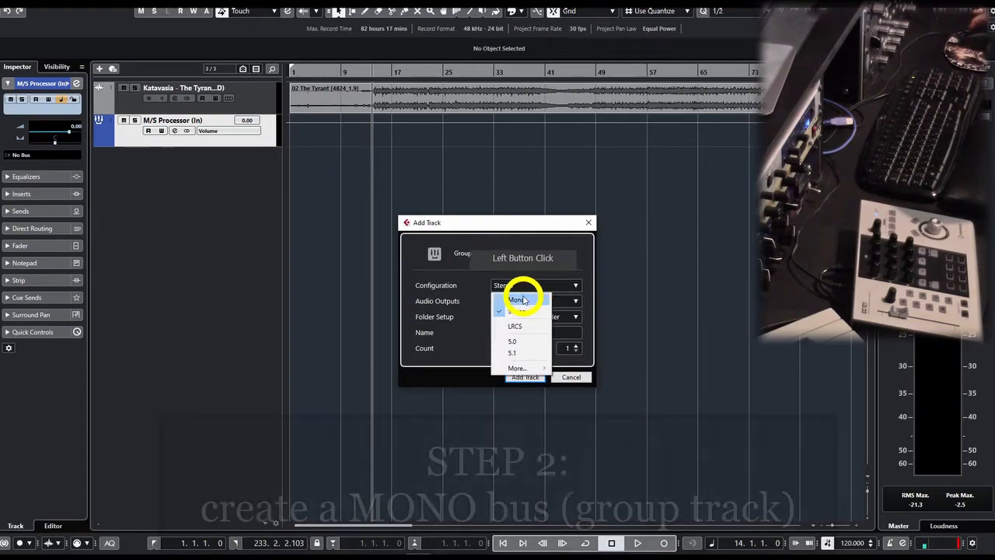
pyautogui.click(524, 300)
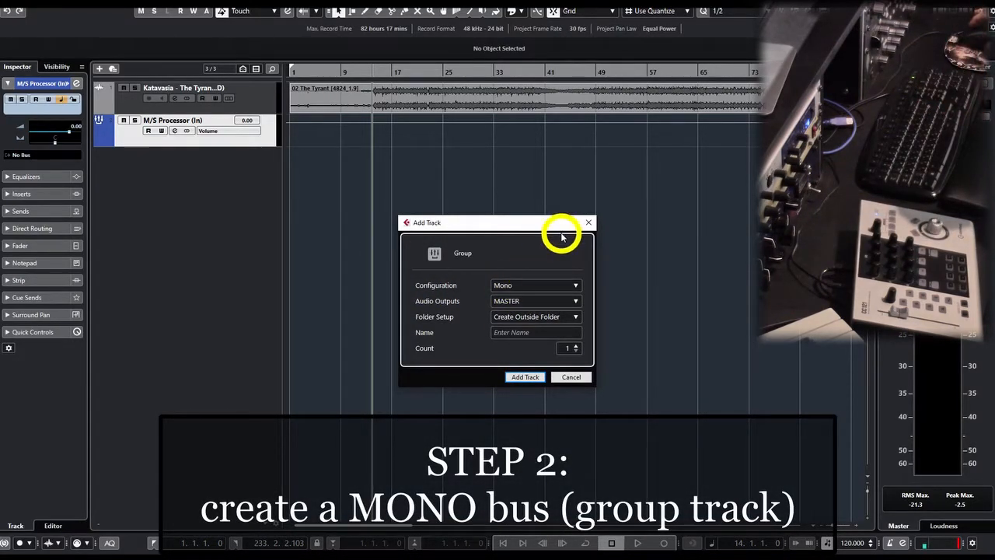
pyautogui.click(521, 378)
pyautogui.click(211, 161)
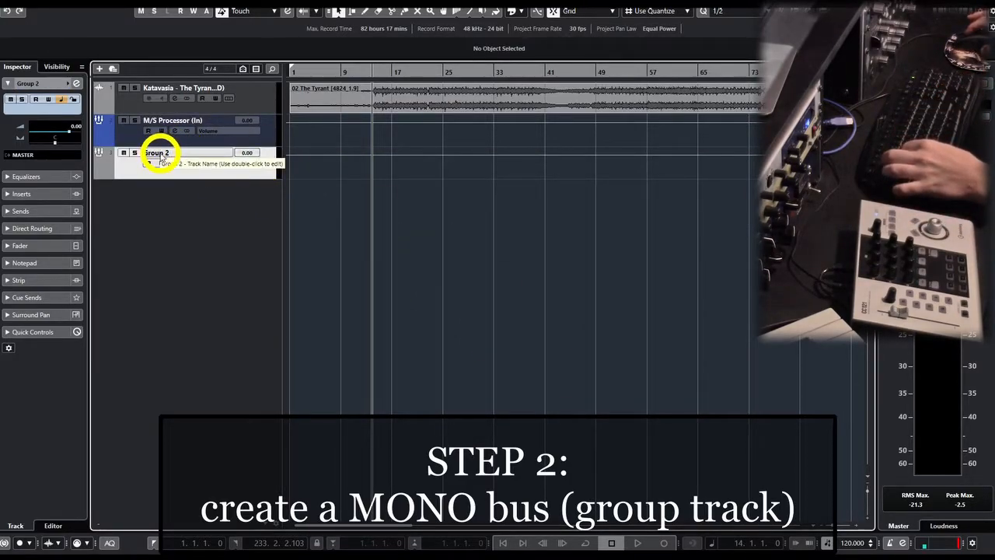
pyautogui.doubleClick(159, 153)
pyautogui.write('m')
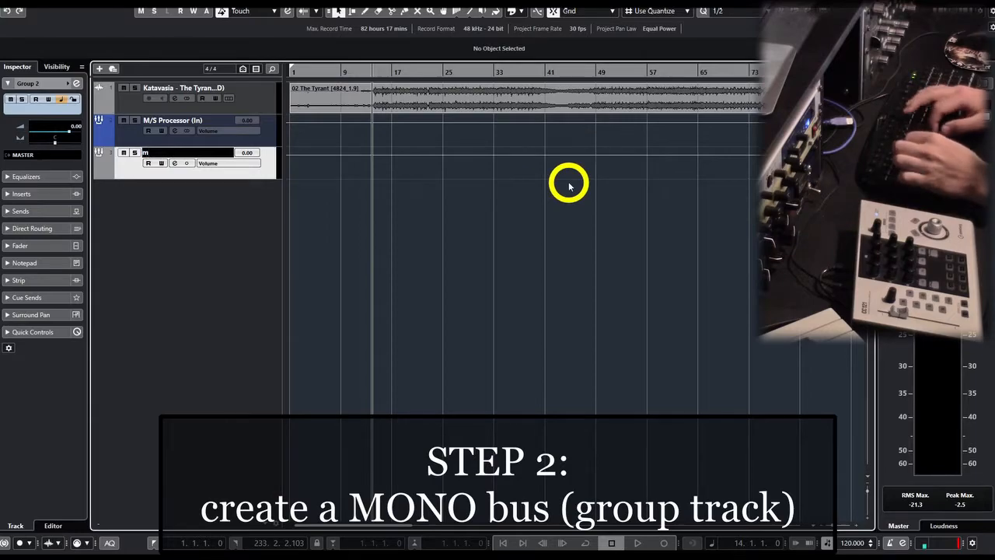
pyautogui.write('ID')
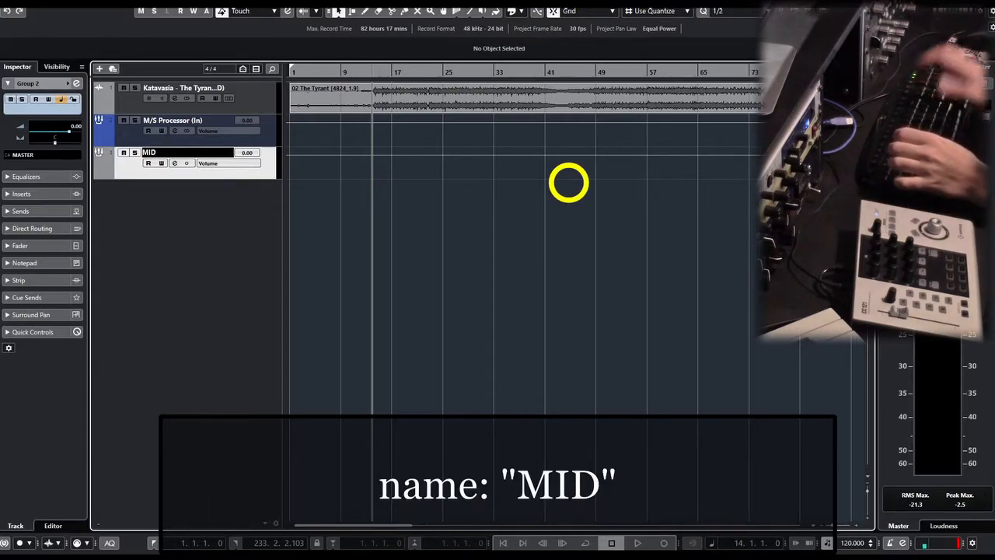
pyautogui.press('Return')
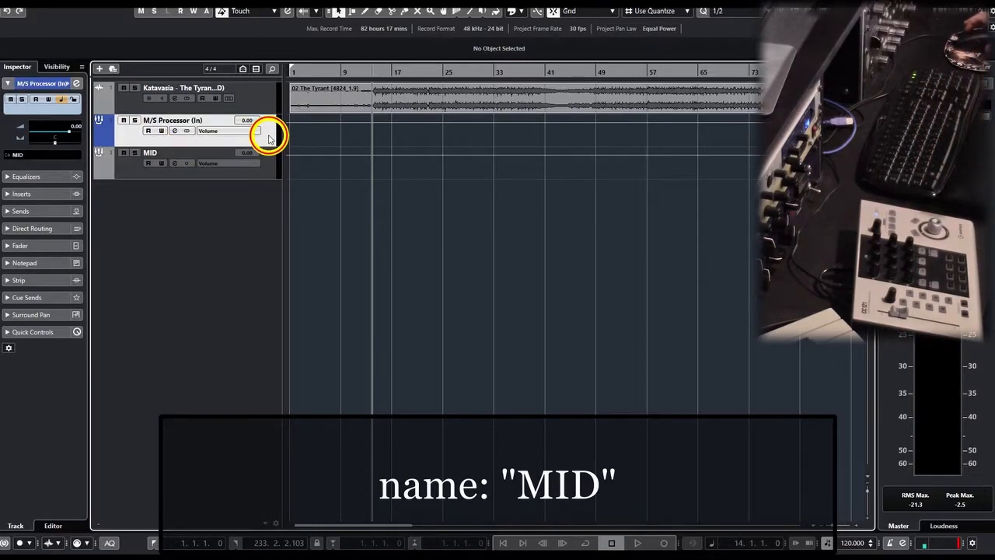
# Set the output routing of the M/S Processor (In) group back to No Bus.
pyautogui.click(269, 138)
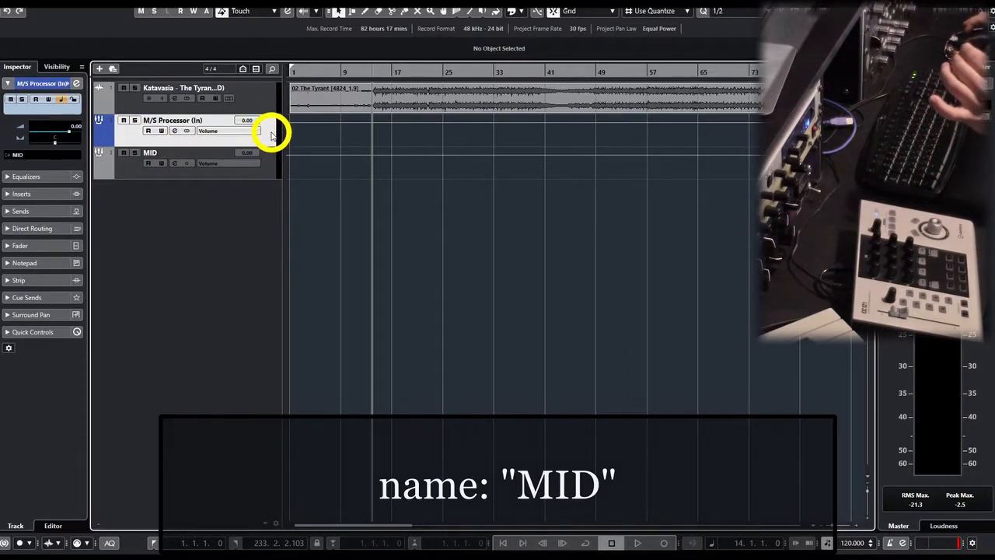
pyautogui.click(29, 158)
pyautogui.click(49, 198)
pyautogui.click(125, 134)
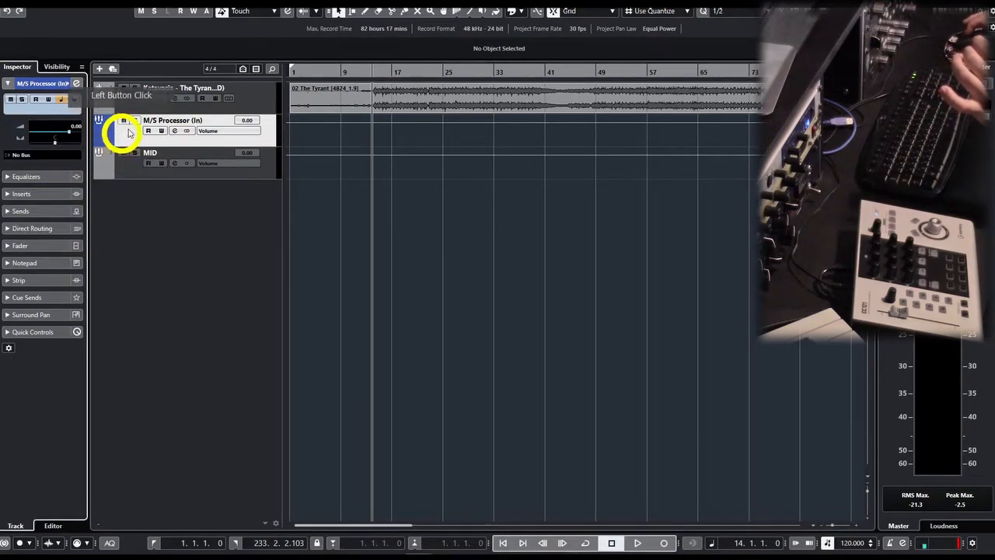
pyautogui.click(133, 136)
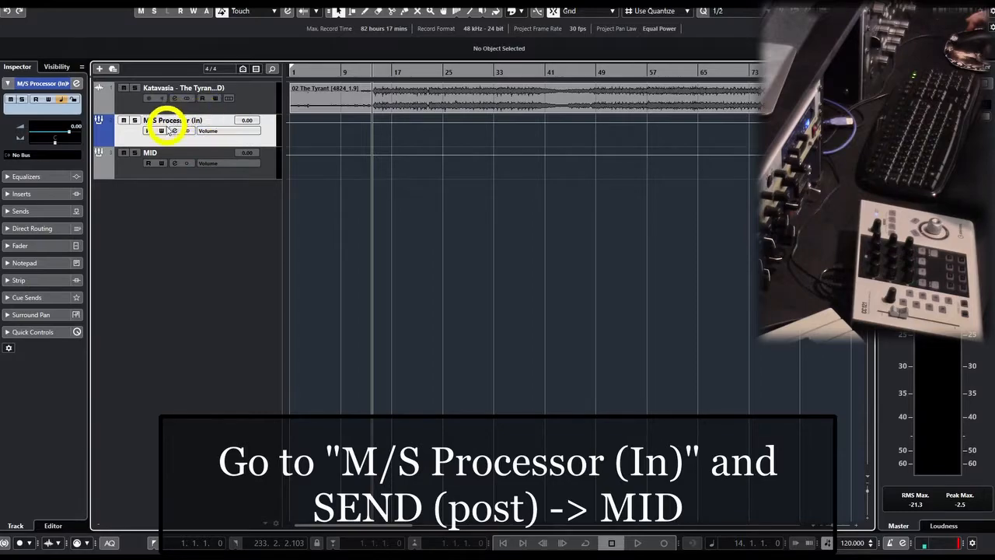
# Route the first post-fader send of the M/S Processor (In) group to MID and activate it.
pyautogui.click(173, 169)
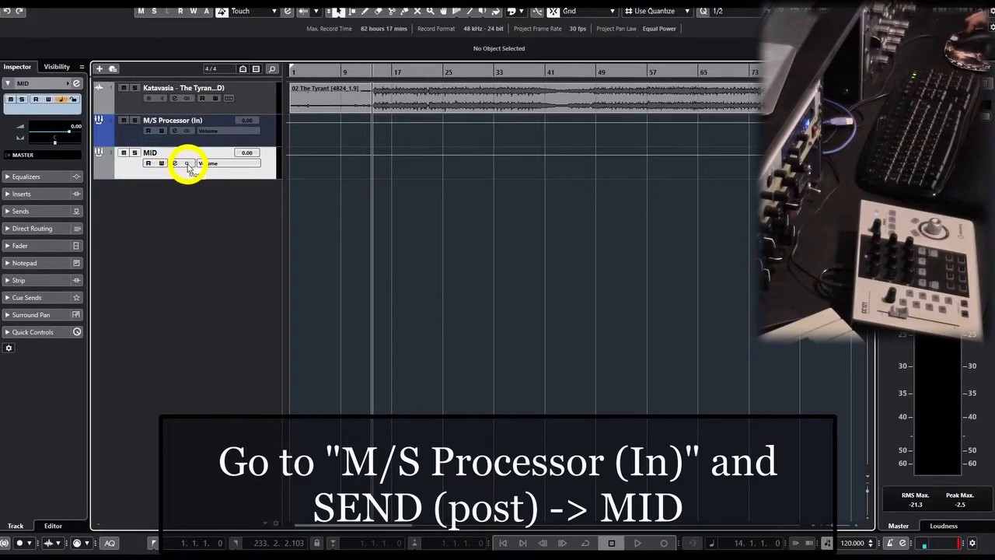
pyautogui.click(271, 130)
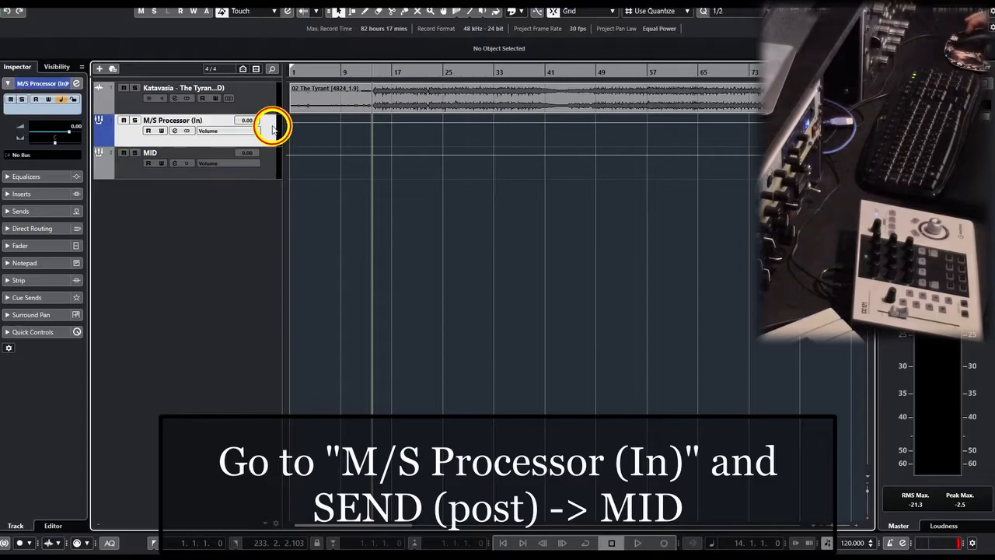
pyautogui.click(38, 210)
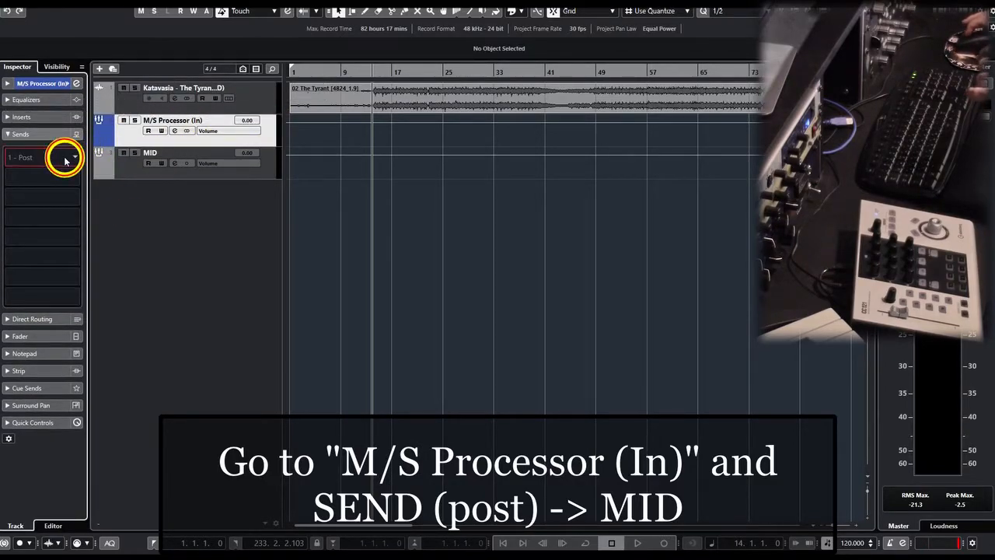
pyautogui.click(60, 159)
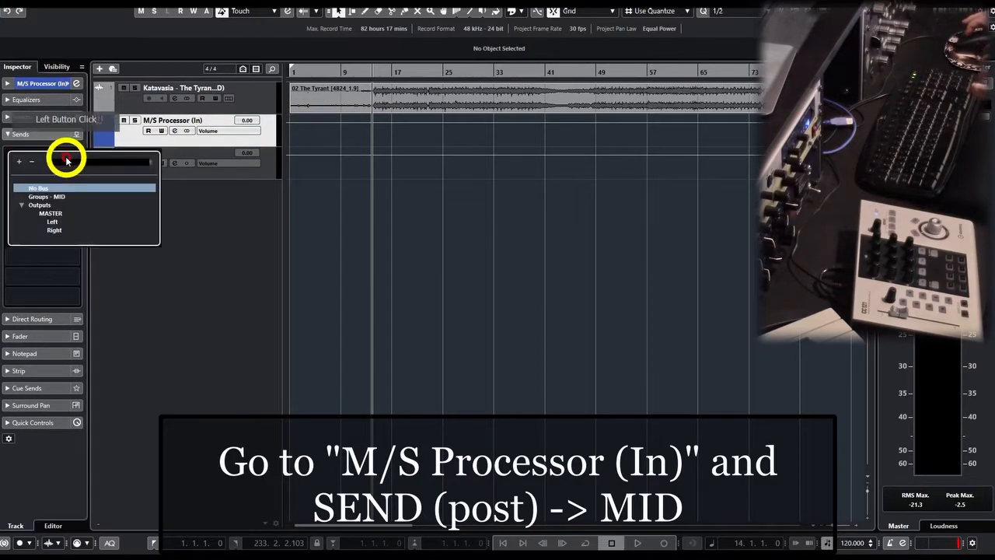
pyautogui.click(58, 196)
pyautogui.click(11, 153)
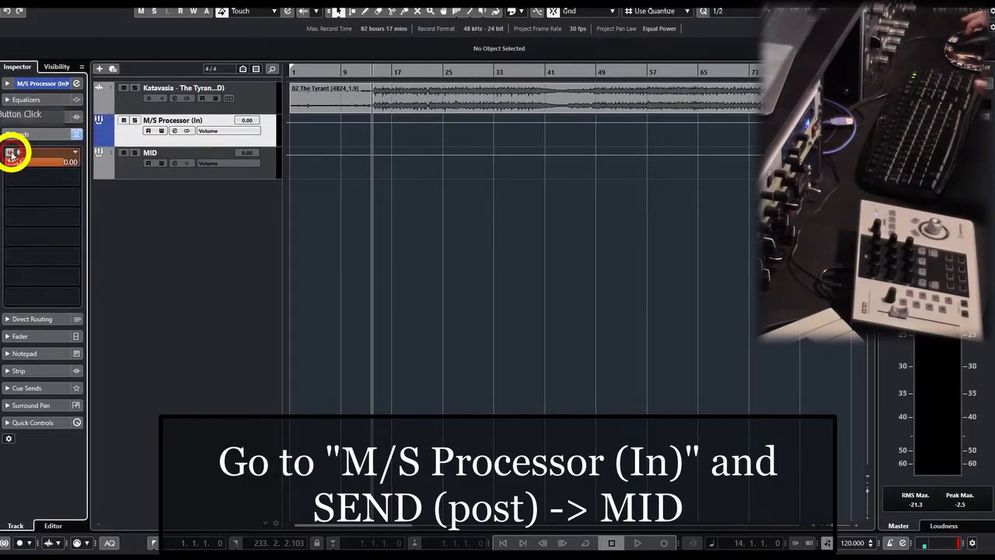
pyautogui.click(39, 132)
pyautogui.click(326, 145)
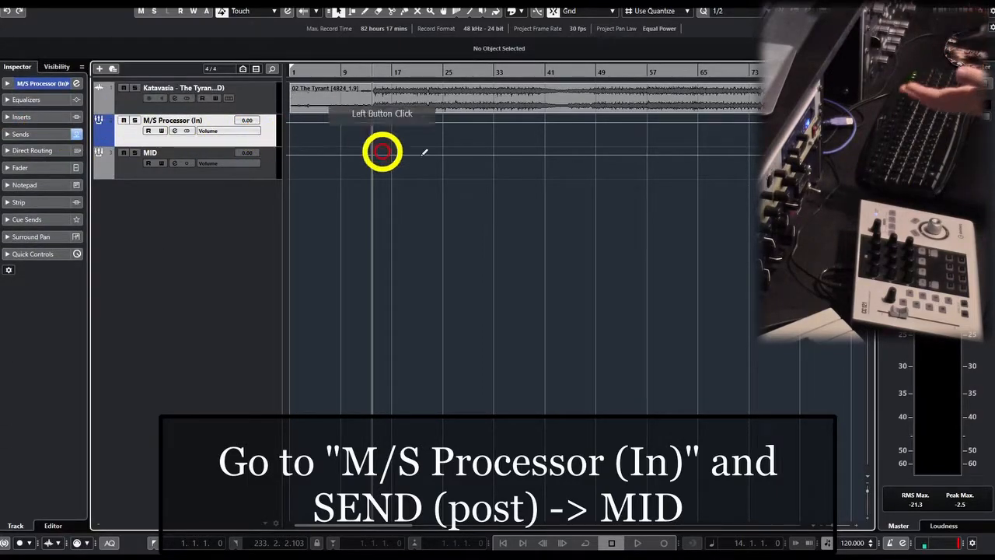
pyautogui.click(574, 152)
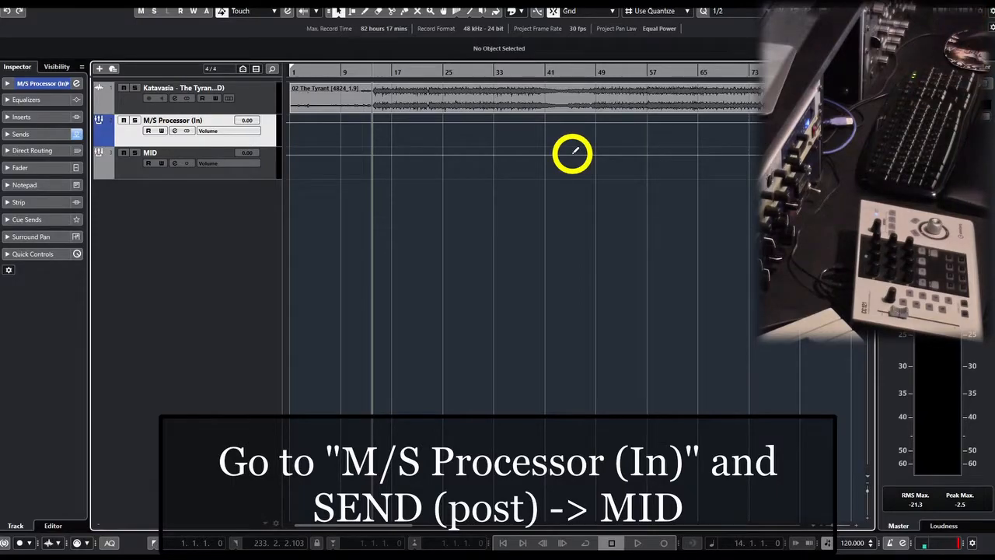
# Add two mono group tracks below the MID track.
pyautogui.click(147, 177)
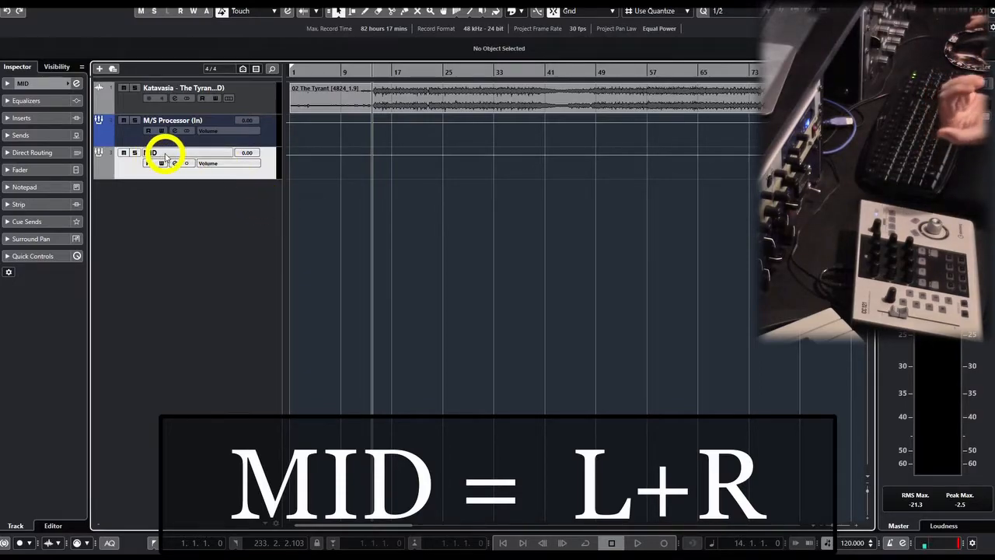
pyautogui.press('Return')
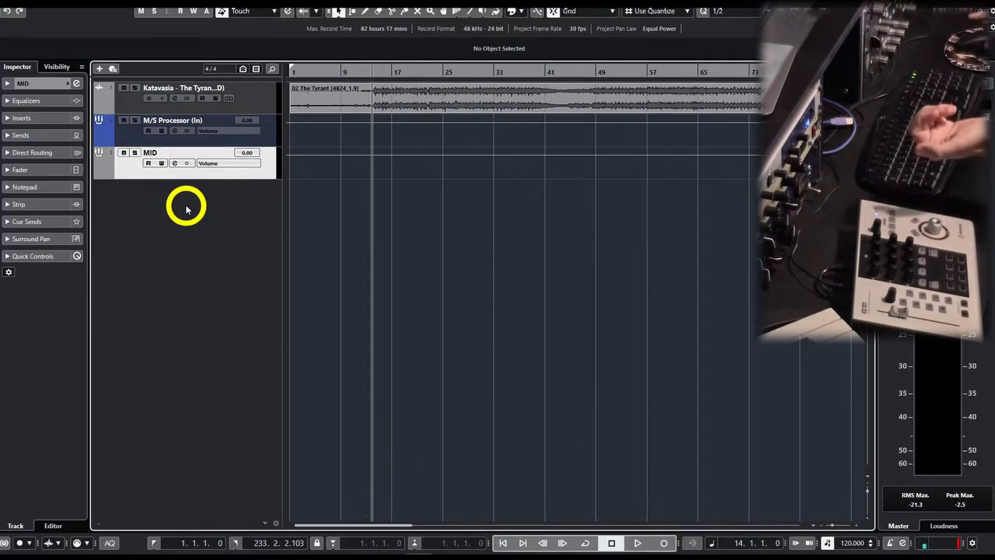
pyautogui.rightClick(241, 221)
pyautogui.click(283, 289)
pyautogui.click(528, 286)
pyautogui.click(527, 328)
pyautogui.click(526, 377)
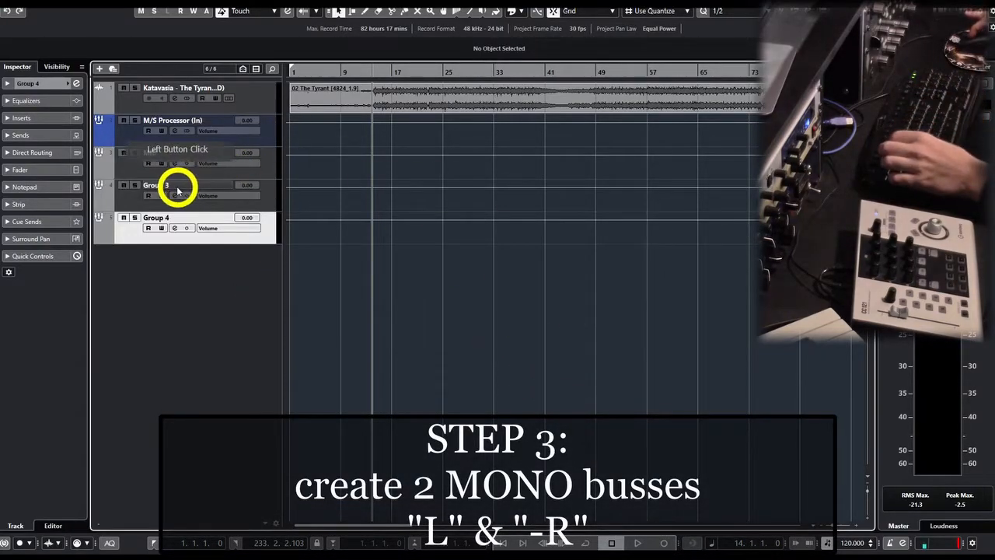
# Rename the two new mono group tracks L and -R.
pyautogui.click(178, 191)
pyautogui.doubleClick(175, 187)
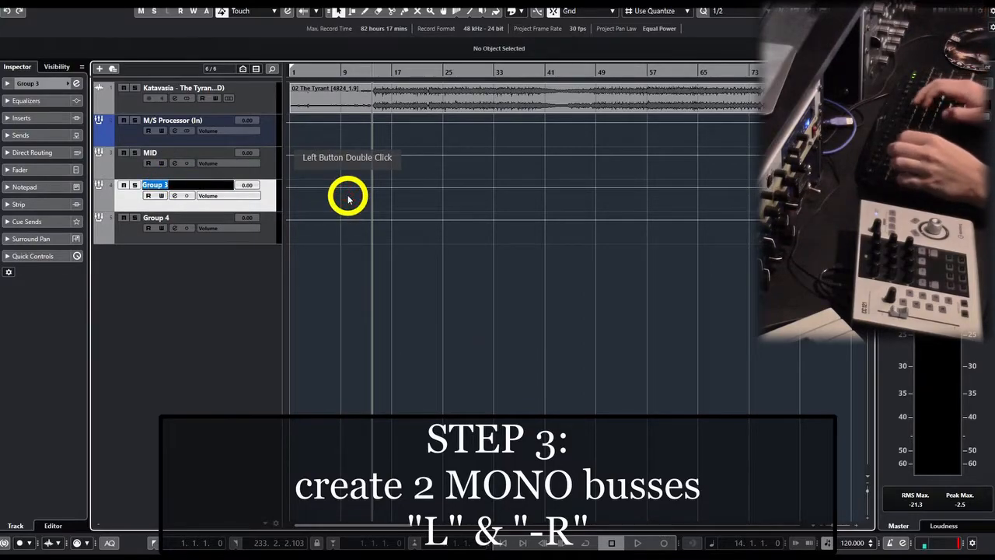
pyautogui.write('L')
pyautogui.press('Tab')
pyautogui.write('-r')
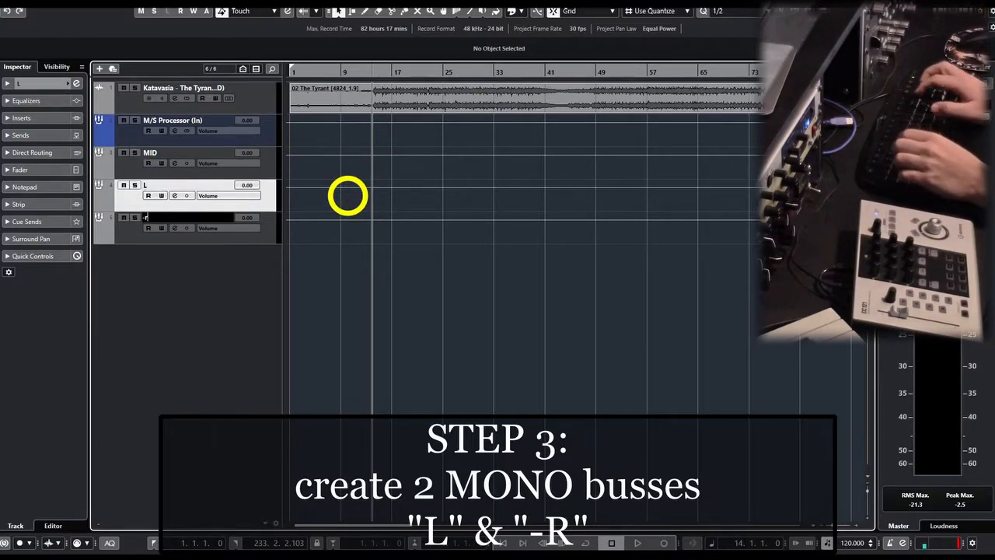
pyautogui.hotkey('shift', 'Tab')
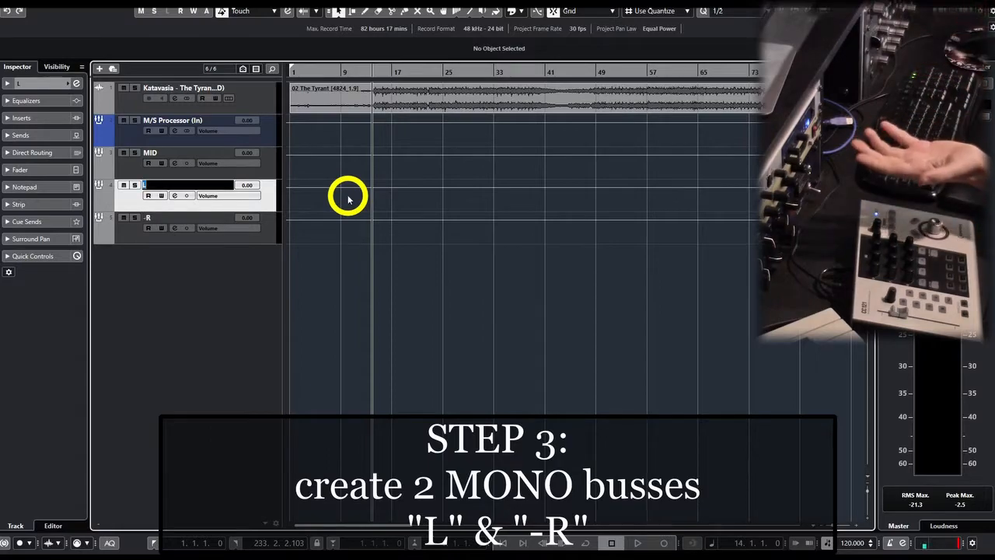
# Route the second and third post-fader sends of the M/S Processor (In) group to L and -R and activate them.
pyautogui.click(271, 132)
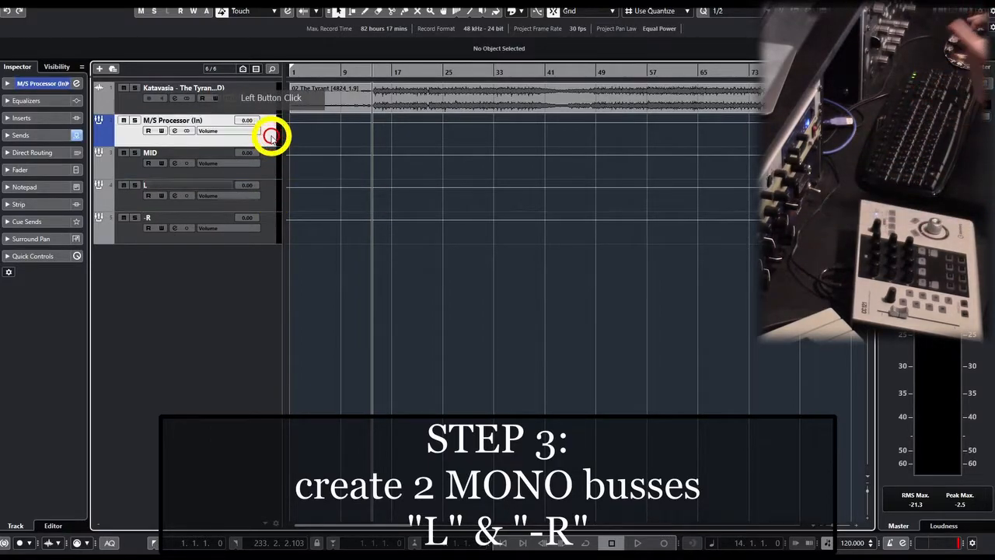
pyautogui.click(43, 136)
pyautogui.click(74, 182)
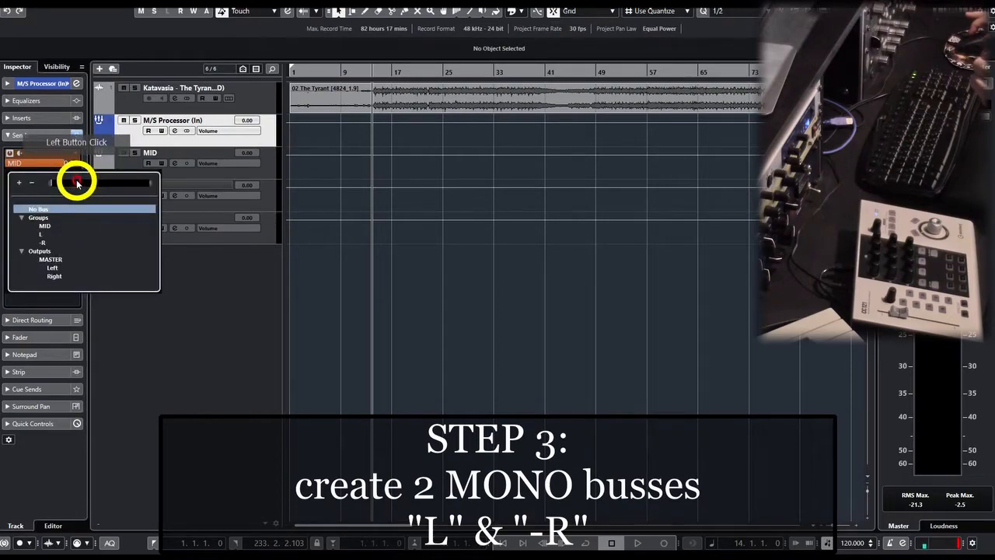
pyautogui.click(41, 233)
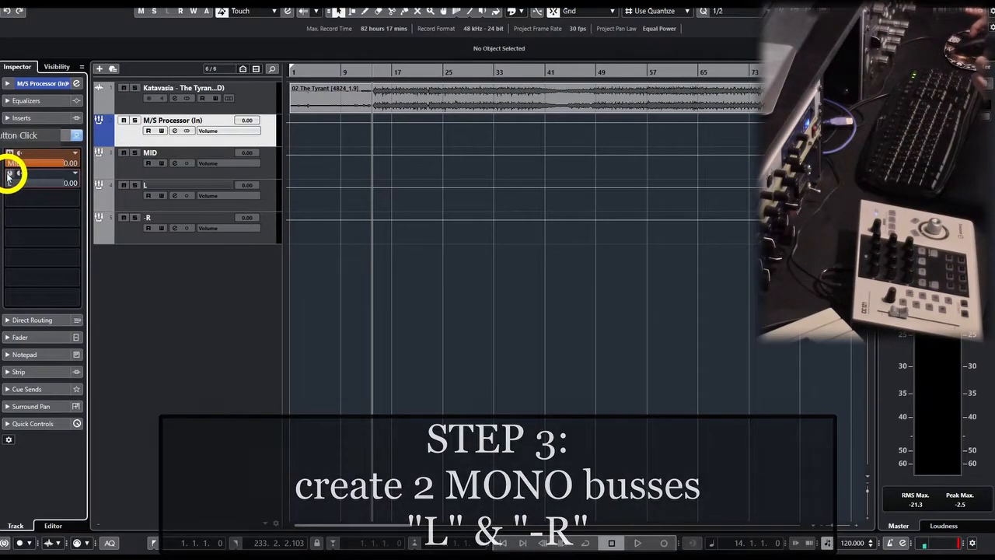
pyautogui.click(75, 195)
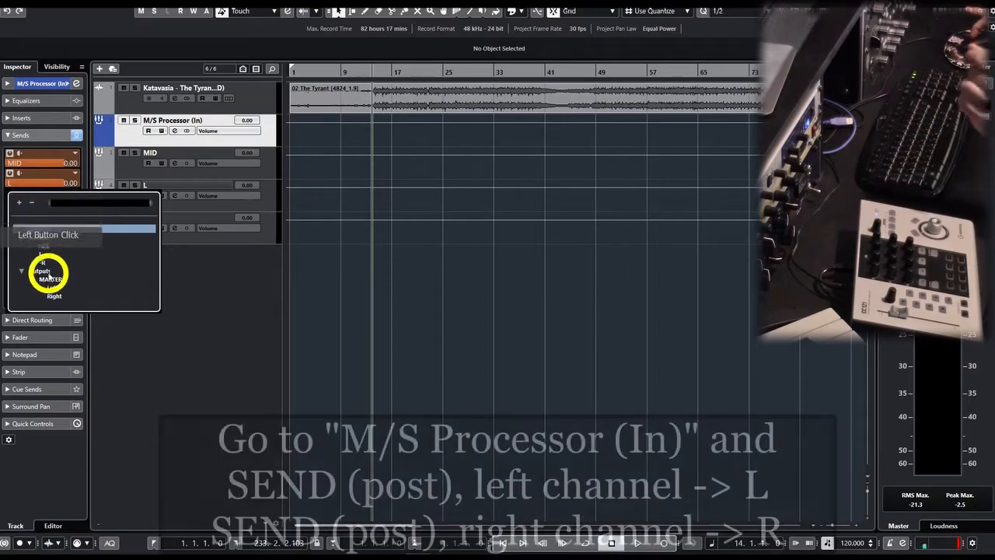
pyautogui.click(45, 263)
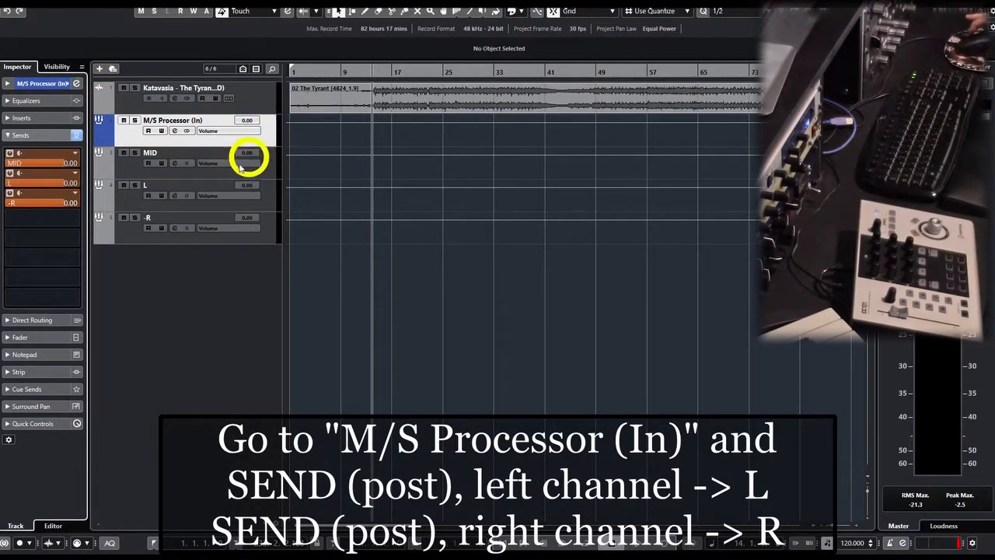
# Pan the M/S Processor (In) group's send to L hard left and its send to -R hard right.
pyautogui.click(175, 131)
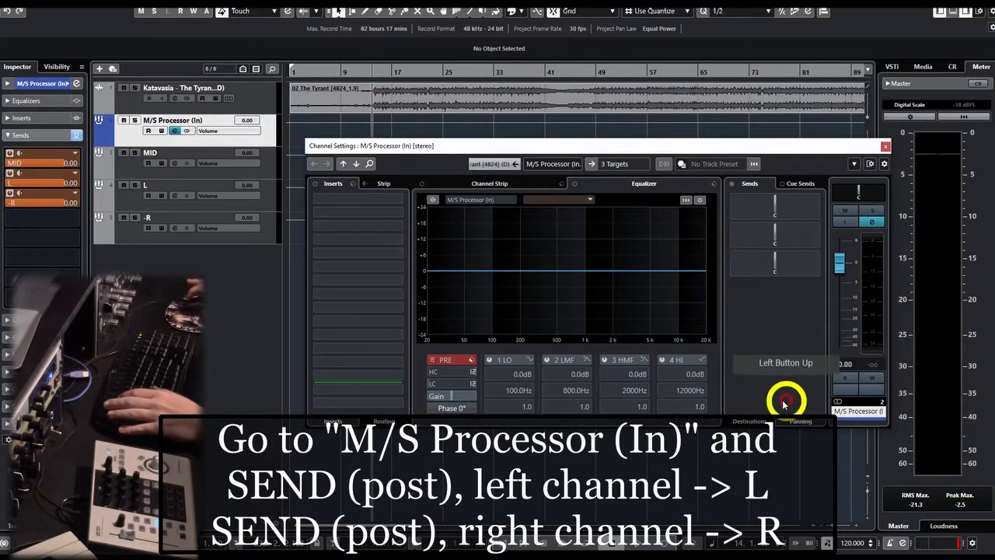
pyautogui.click(748, 420)
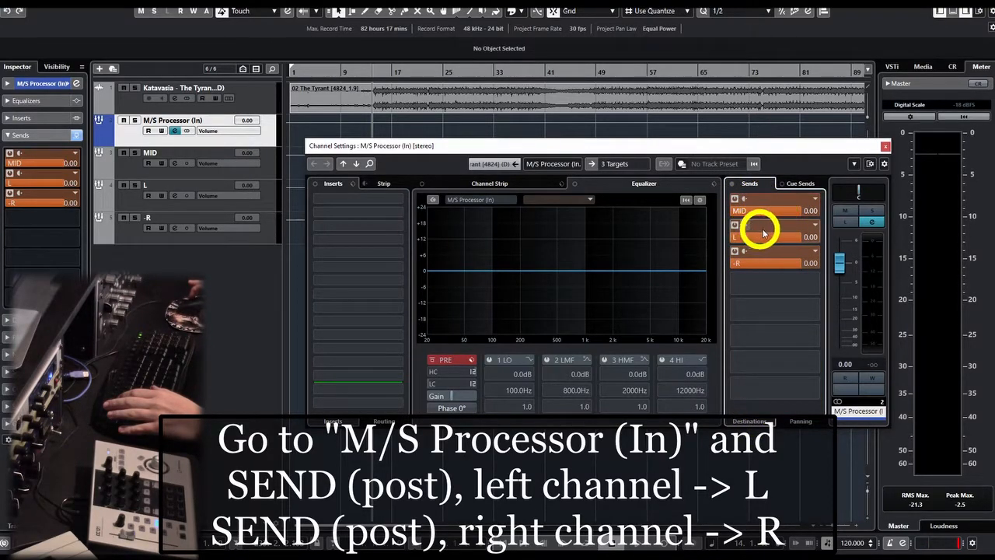
pyautogui.click(798, 422)
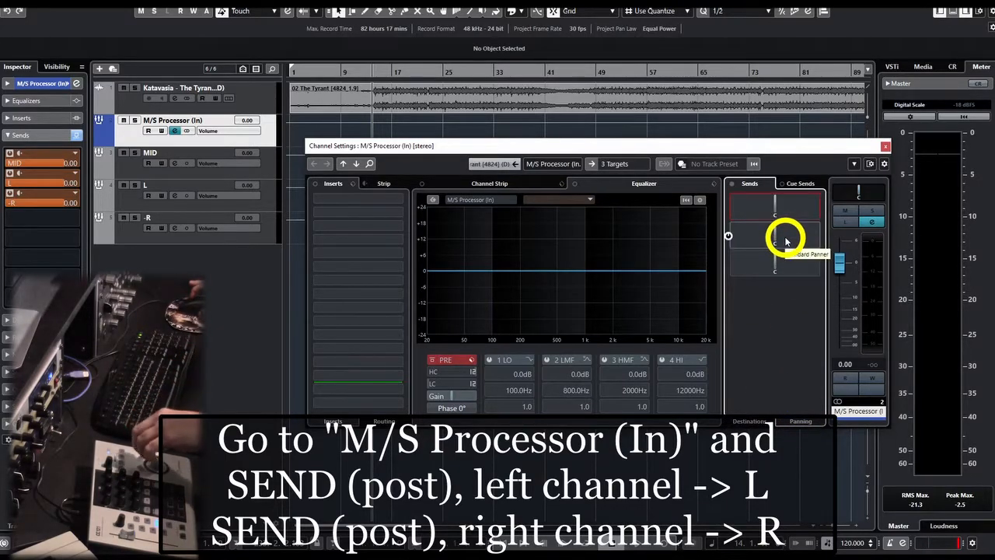
pyautogui.scroll(-10, 785, 242)
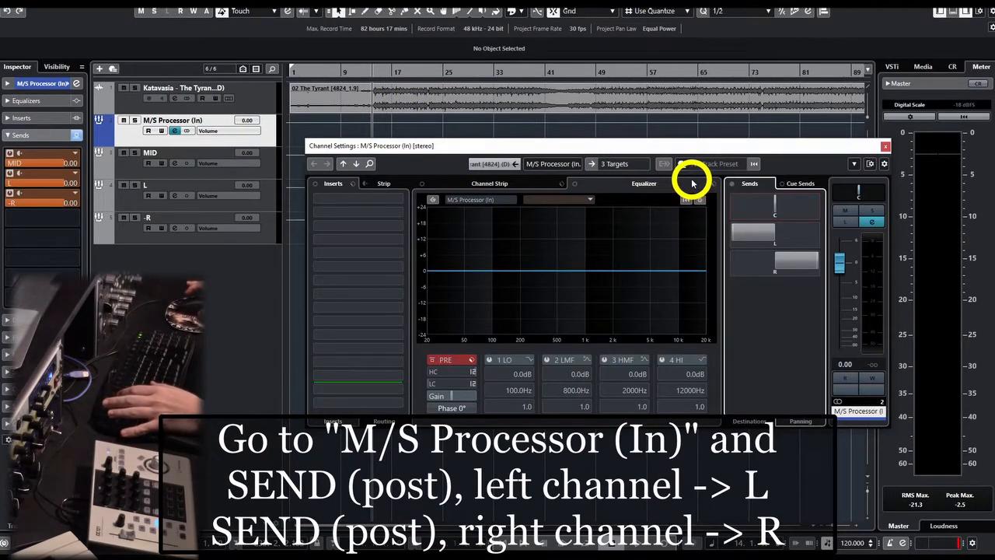
pyautogui.click(885, 147)
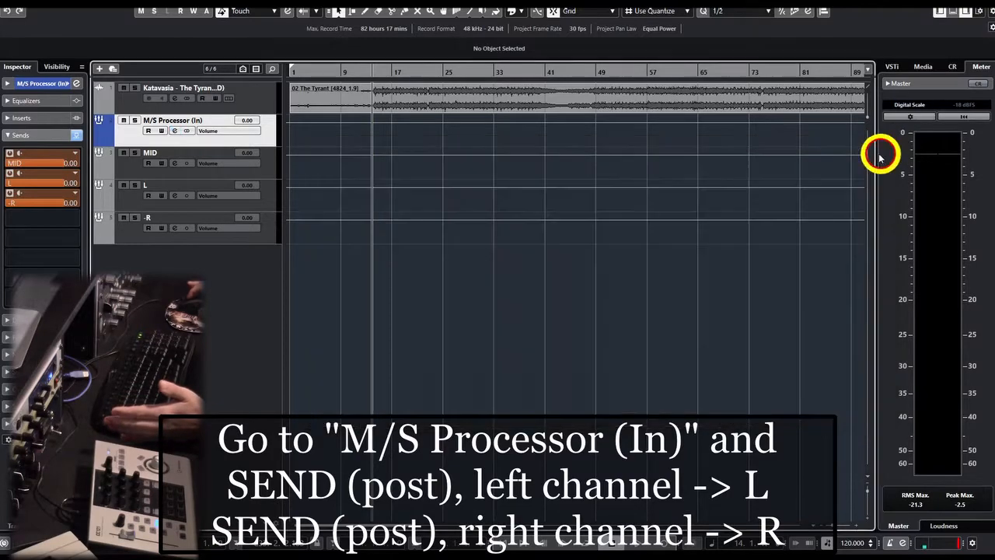
# Reverse the phase of the -R group channel to 180°.
pyautogui.click(175, 227)
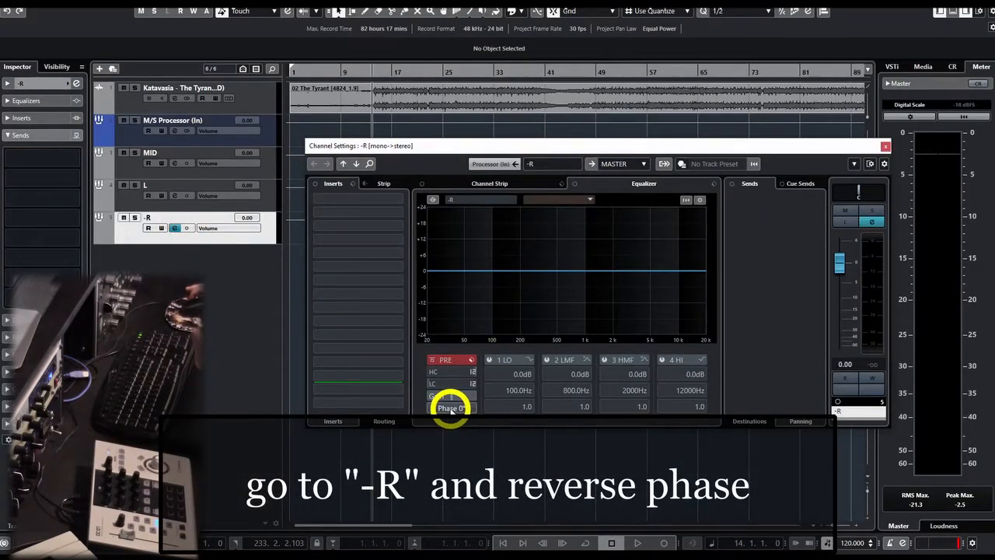
pyautogui.click(449, 407)
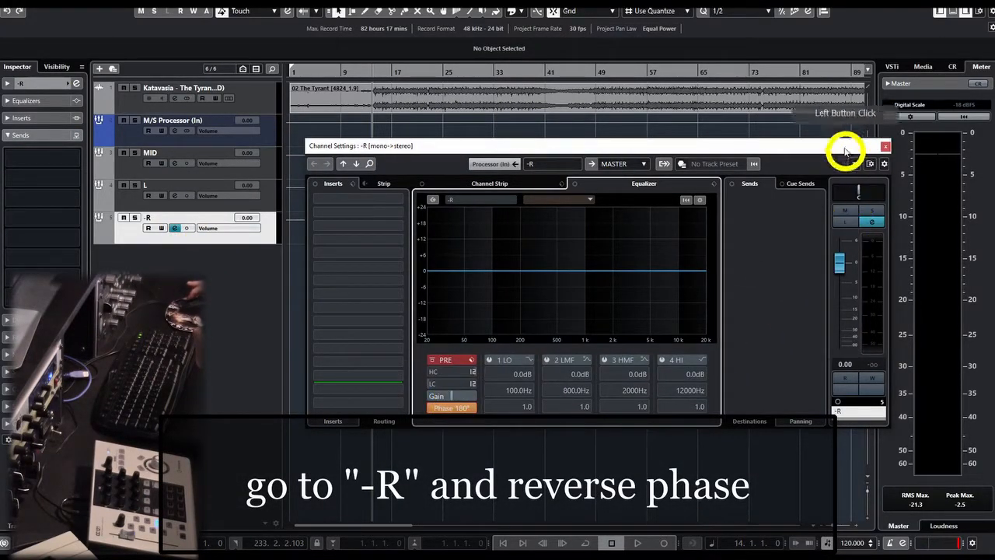
pyautogui.click(885, 146)
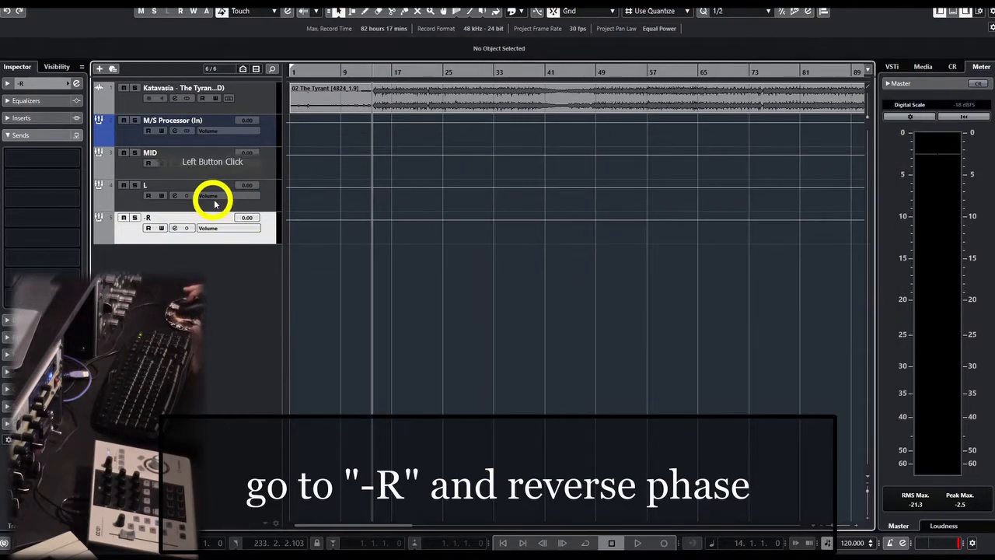
# Add a mono group channel named S to the selected L and -R tracks.
pyautogui.click(273, 204)
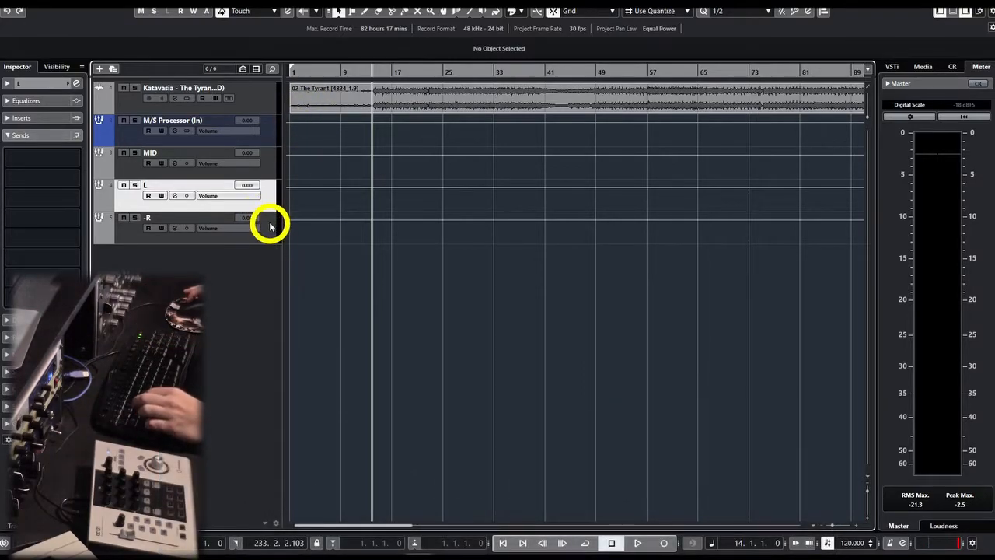
pyautogui.keyDown('shift'); pyautogui.click(269, 231); pyautogui.keyUp('shift')
pyautogui.click(269, 203)
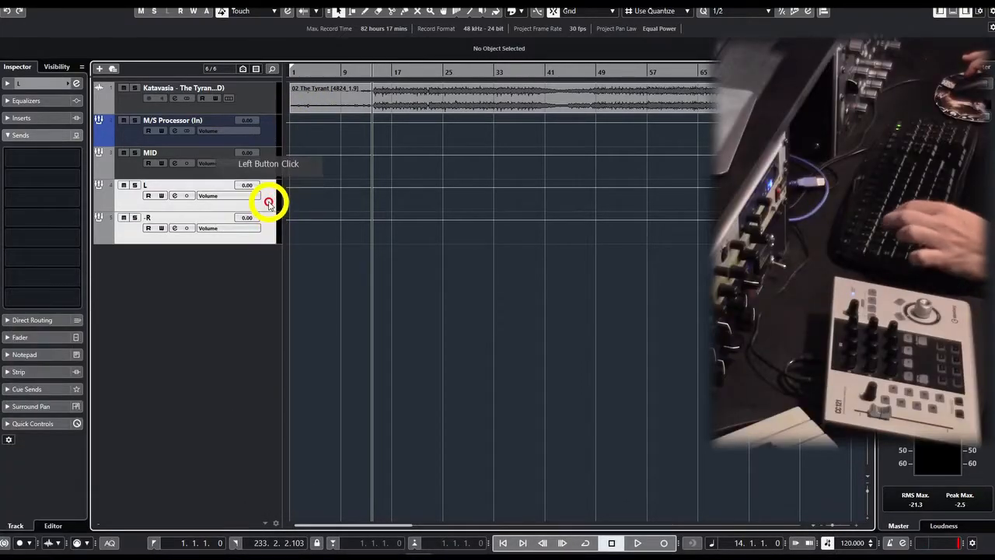
pyautogui.rightClick(270, 204)
pyautogui.moveTo(288, 208)
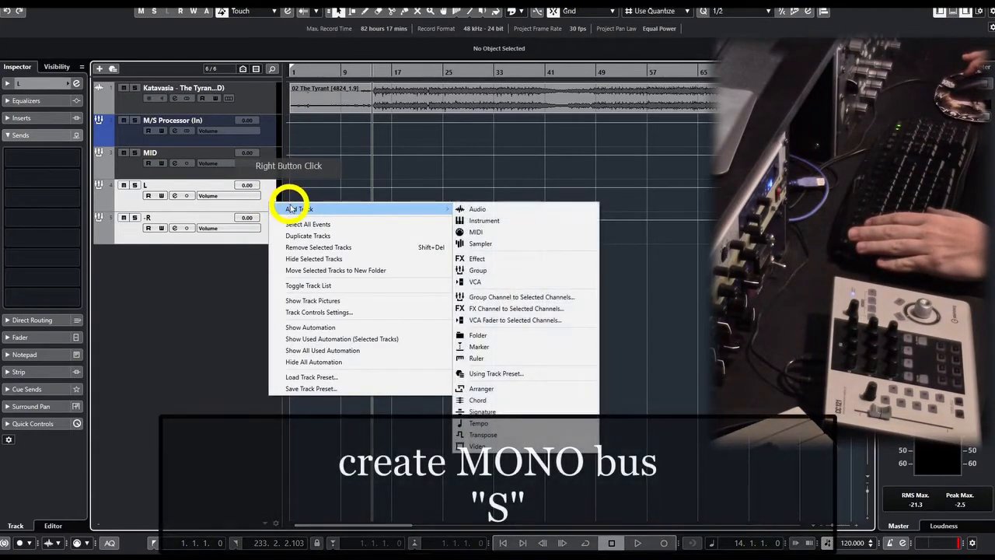
pyautogui.click(531, 301)
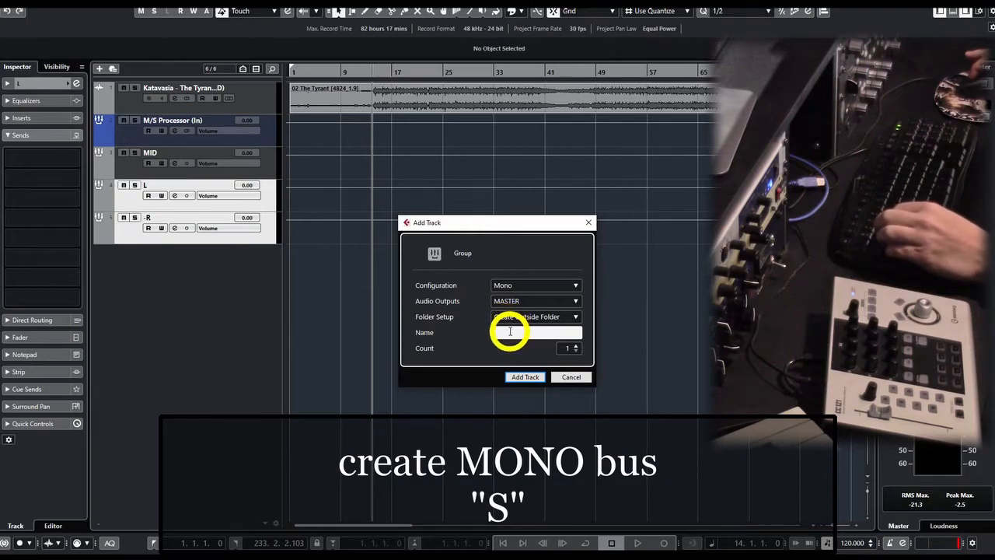
pyautogui.click(522, 377)
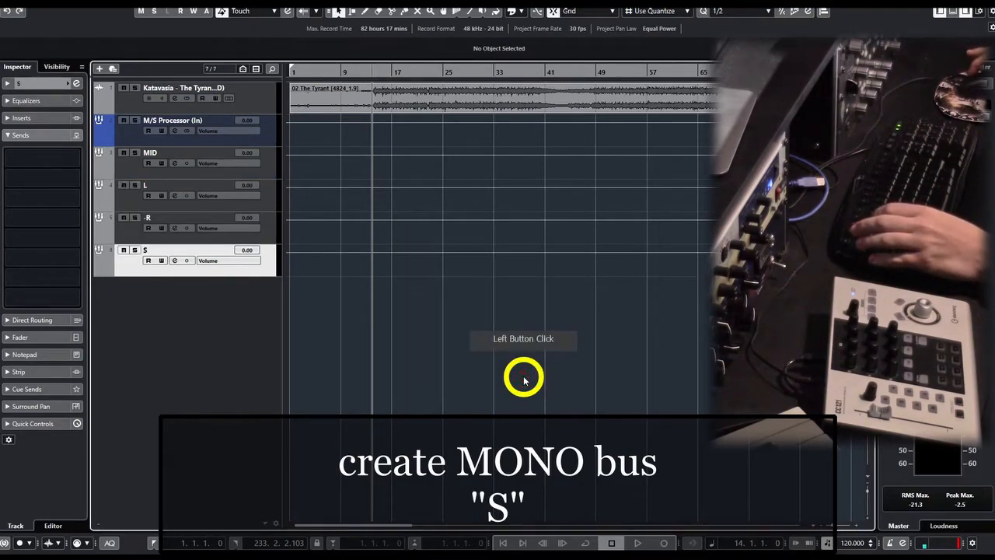
# Check the output routing of the L and -R groups, and set the S group's output to No Bus.
pyautogui.click(49, 83)
pyautogui.click(158, 187)
pyautogui.click(17, 157)
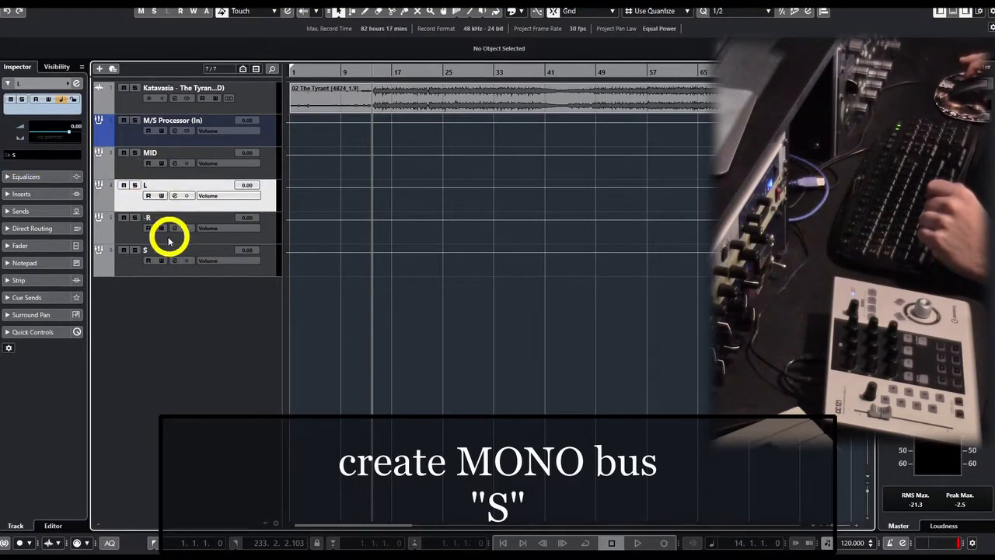
pyautogui.click(146, 223)
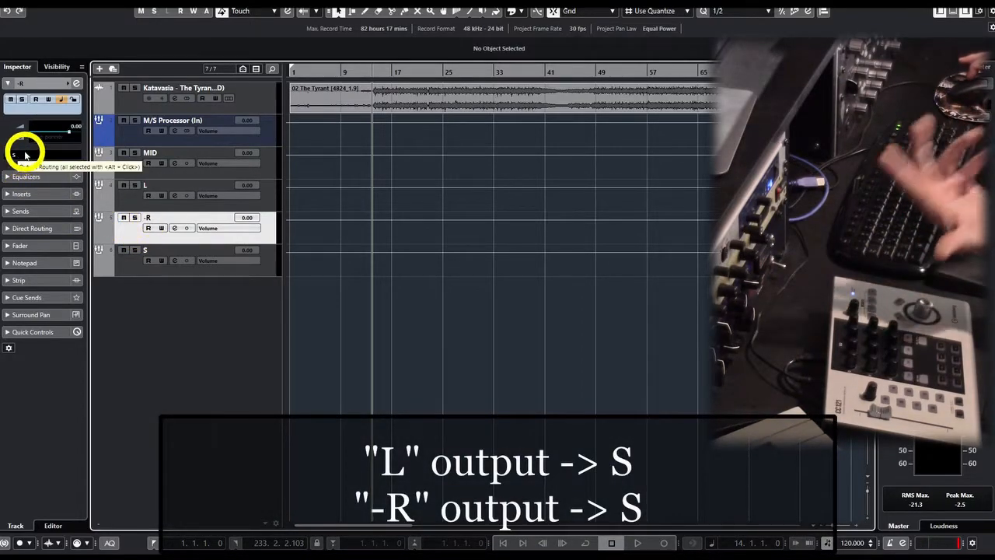
pyautogui.click(132, 270)
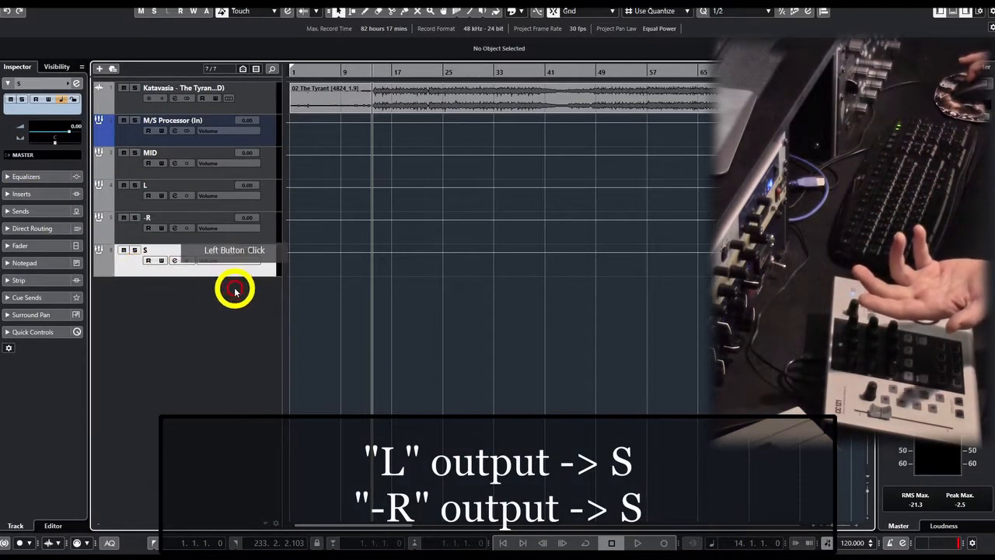
pyautogui.click(26, 153)
pyautogui.click(47, 200)
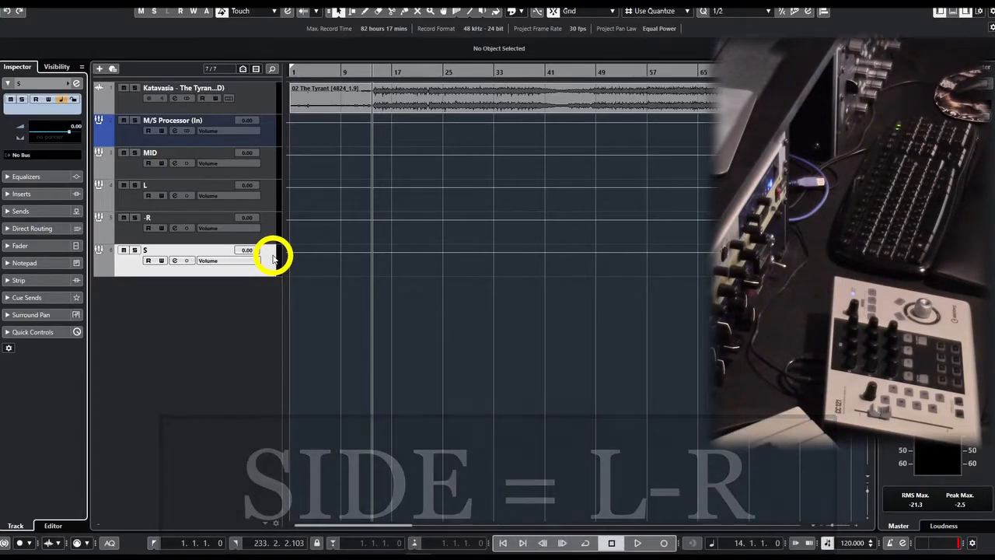
# Add two mono group tracks routed to MASTER below the S track.
pyautogui.rightClick(173, 291)
pyautogui.click(204, 294)
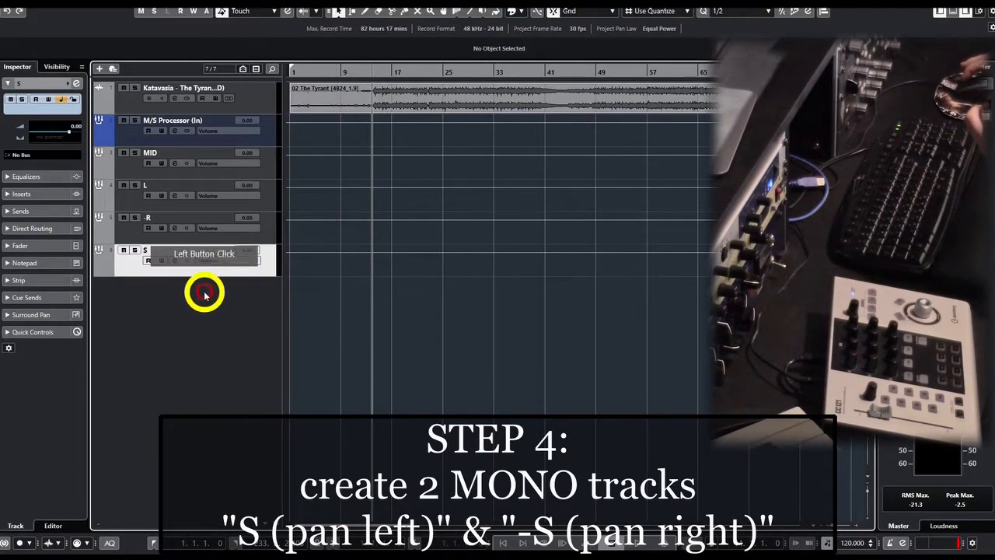
pyautogui.rightClick(205, 294)
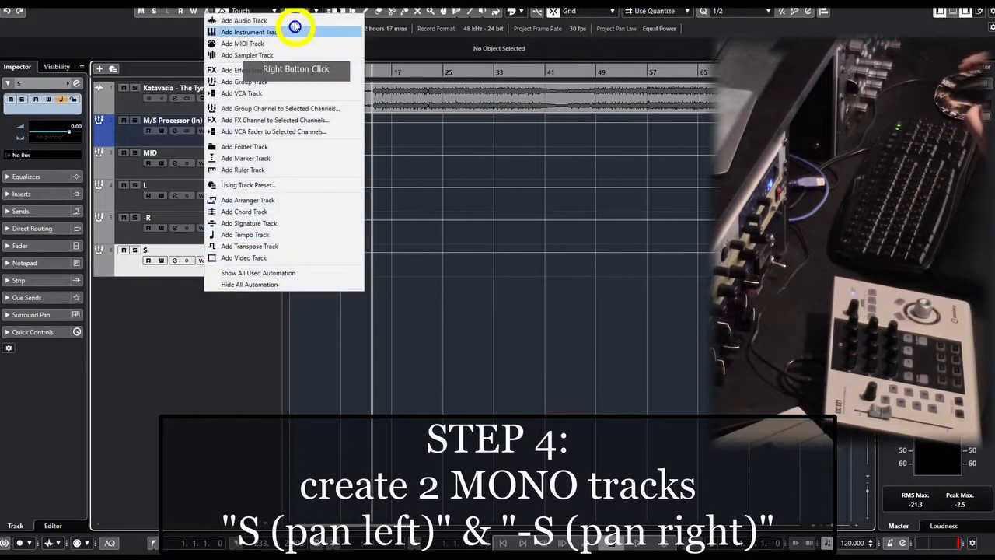
pyautogui.click(248, 83)
pyautogui.click(516, 286)
pyautogui.click(521, 297)
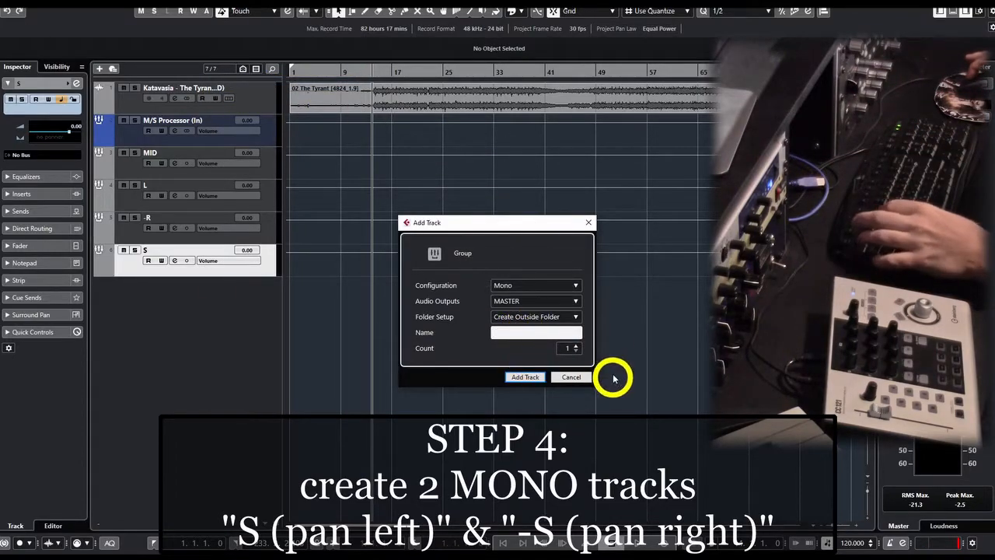
pyautogui.click(525, 376)
# Rename the two new mono group tracks S (pan Left) and -S (pan right).
pyautogui.doubleClick(158, 283)
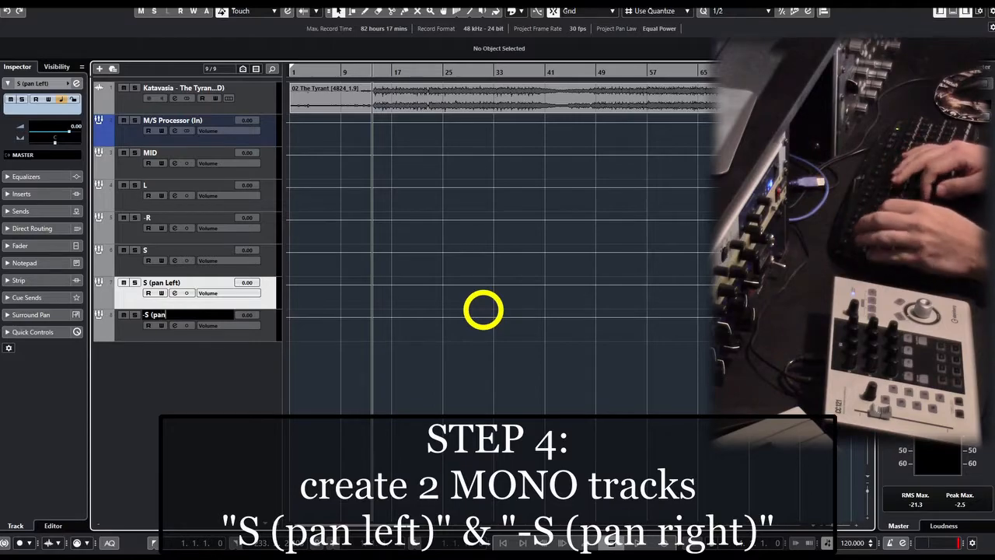
pyautogui.write('ht)')
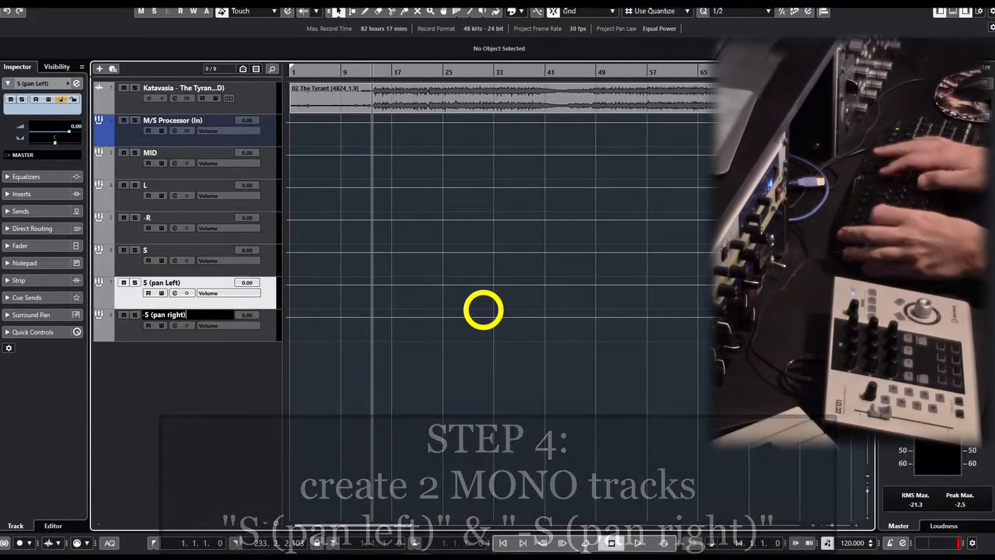
pyautogui.hotkey('shift', 'Tab')
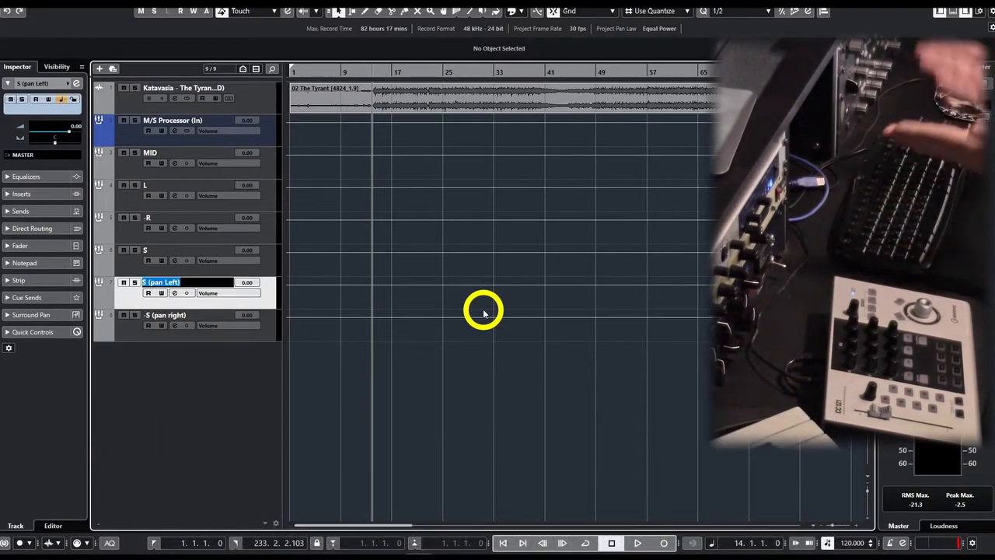
# Route the S group's first two post-fader sends to S (pan Left) and -S (pan right), activate them, and check the group's output routing.
pyautogui.click(271, 271)
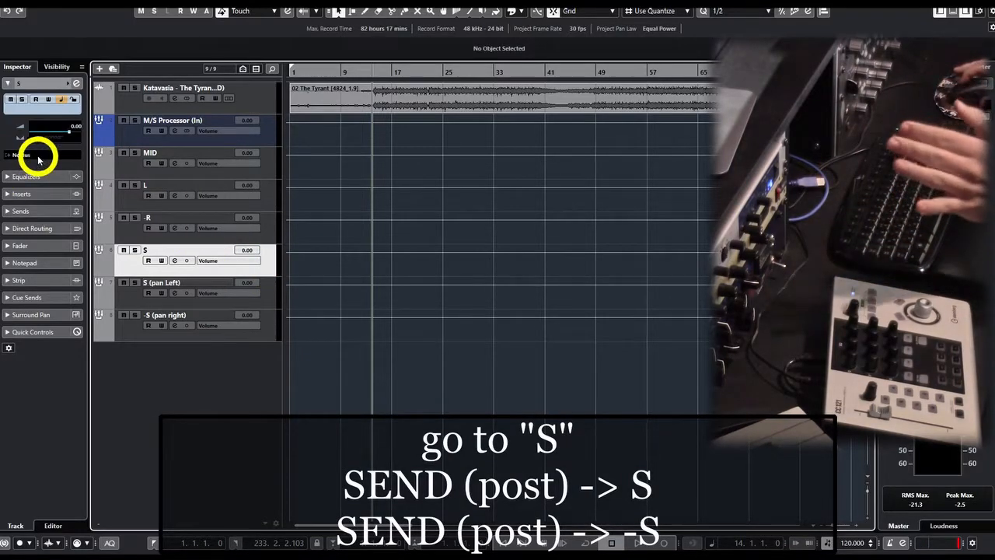
pyautogui.click(22, 213)
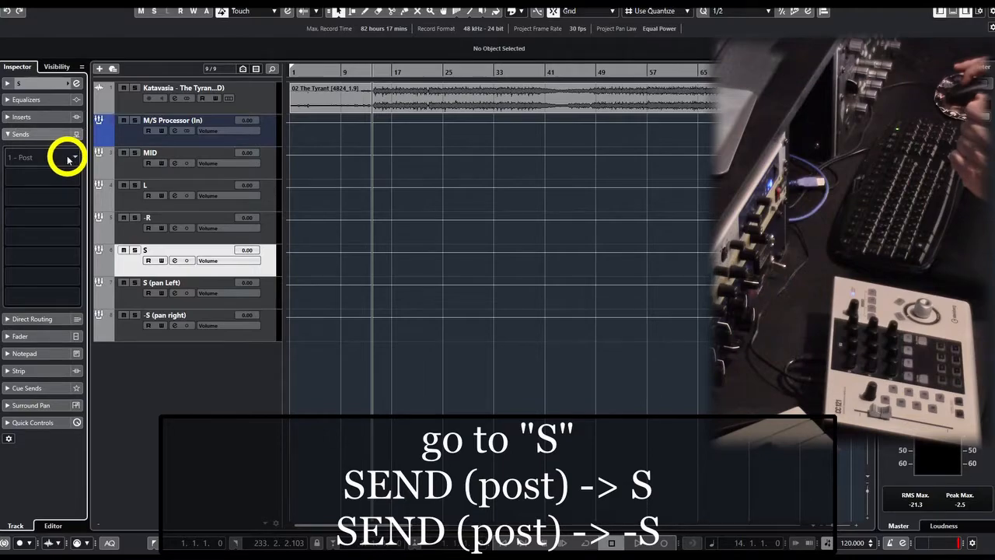
pyautogui.click(72, 161)
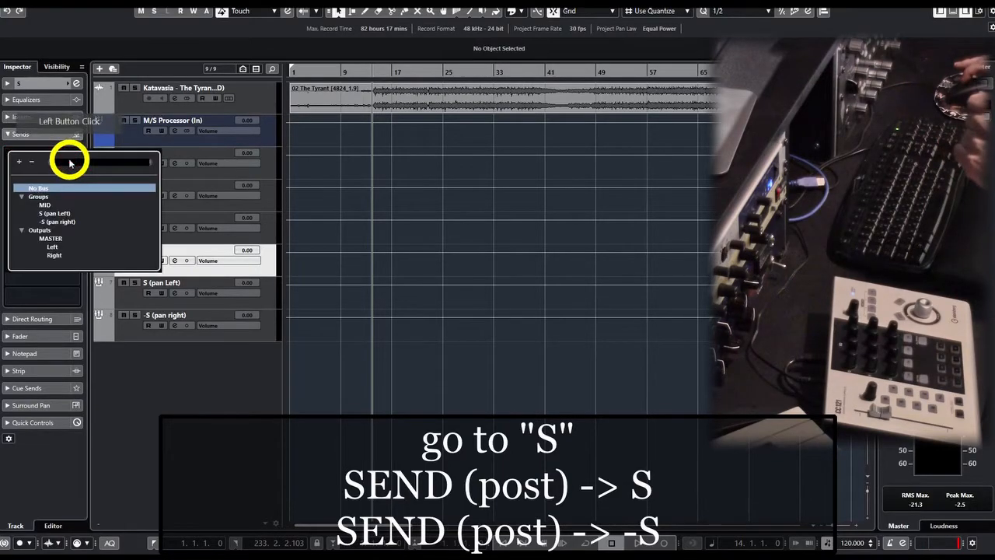
pyautogui.click(54, 213)
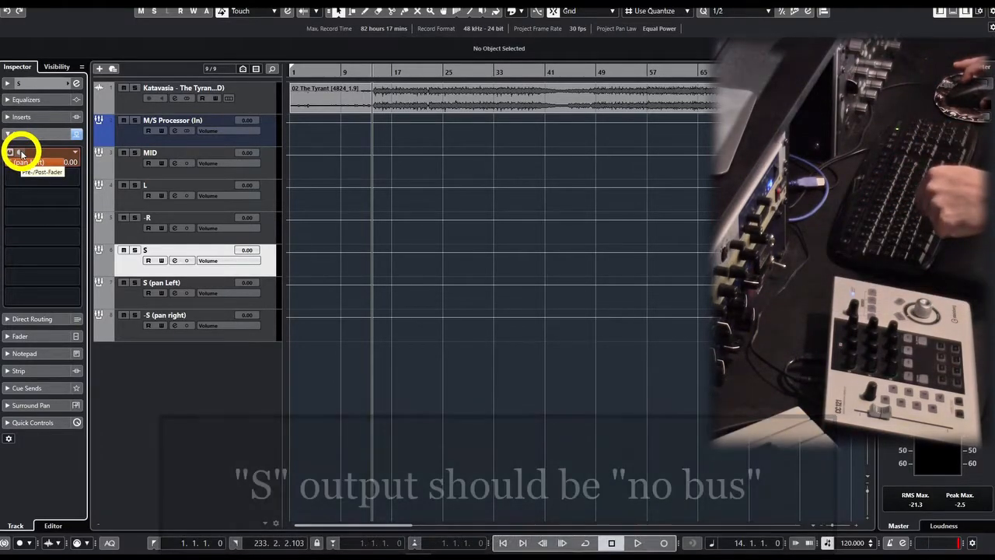
pyautogui.click(72, 179)
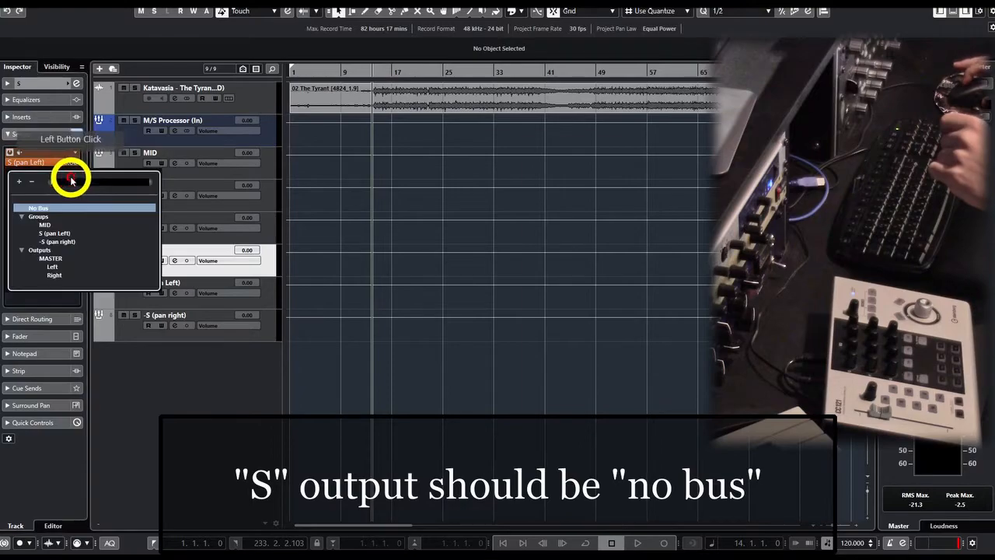
pyautogui.click(49, 238)
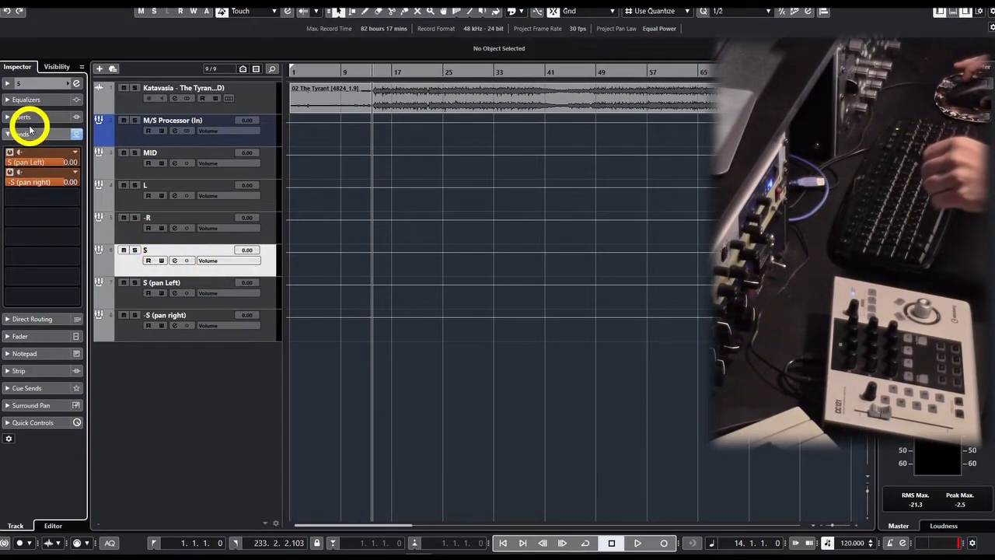
pyautogui.click(33, 84)
pyautogui.click(245, 247)
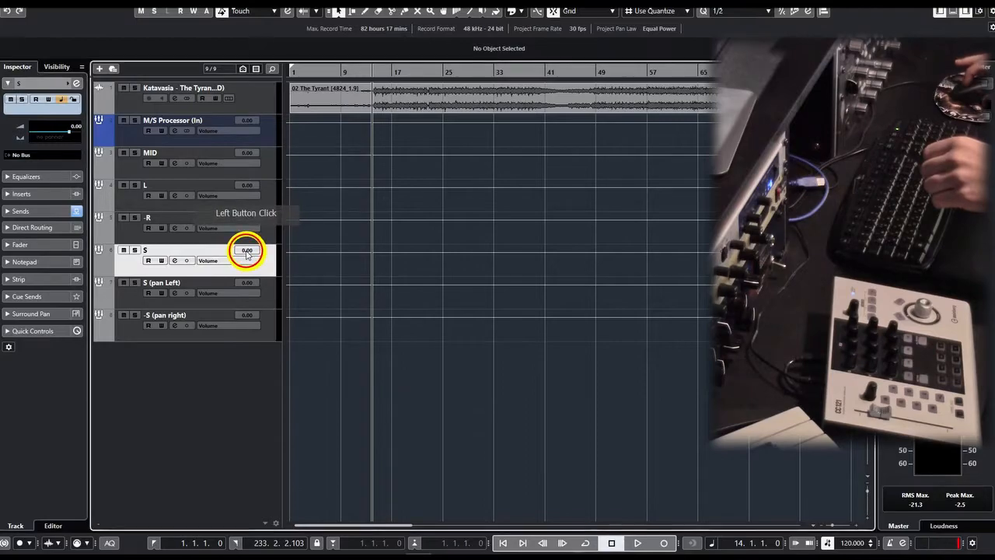
# Set the S group's volume to -6 dB.
pyautogui.doubleClick(245, 247)
pyautogui.write('-')
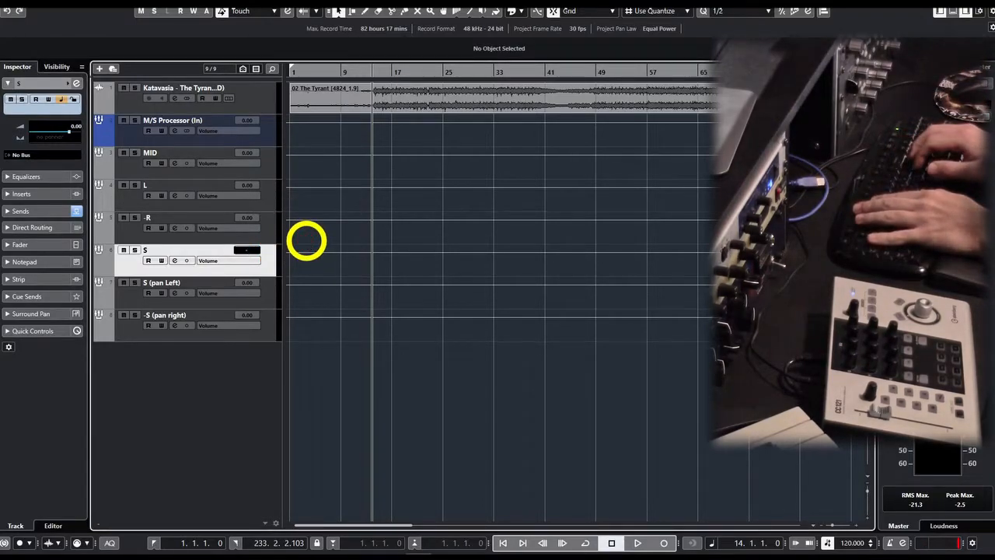
pyautogui.write('6')
pyautogui.press('Return')
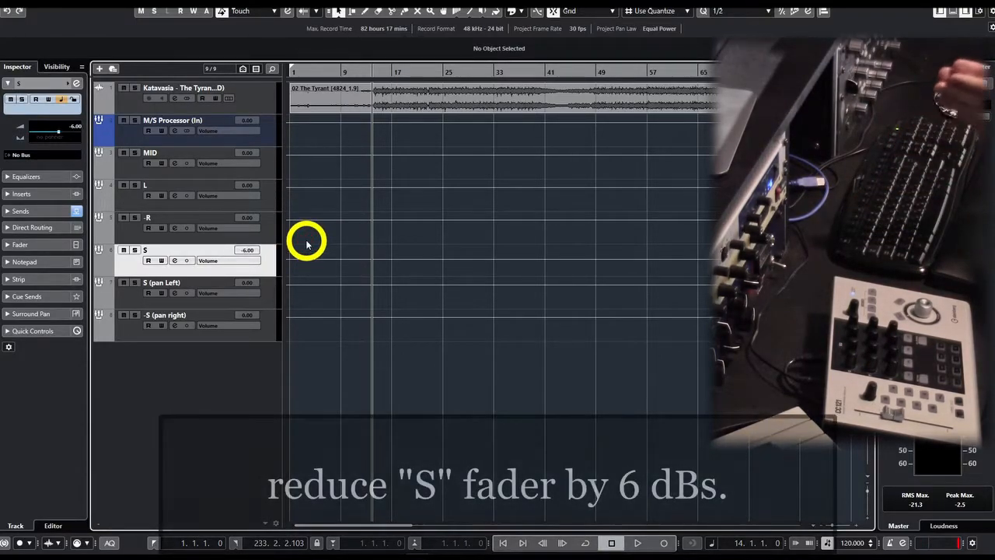
# Check the settings of the S (pan Left) and -S (pan right) groups and the S group's sends.
pyautogui.click(132, 294)
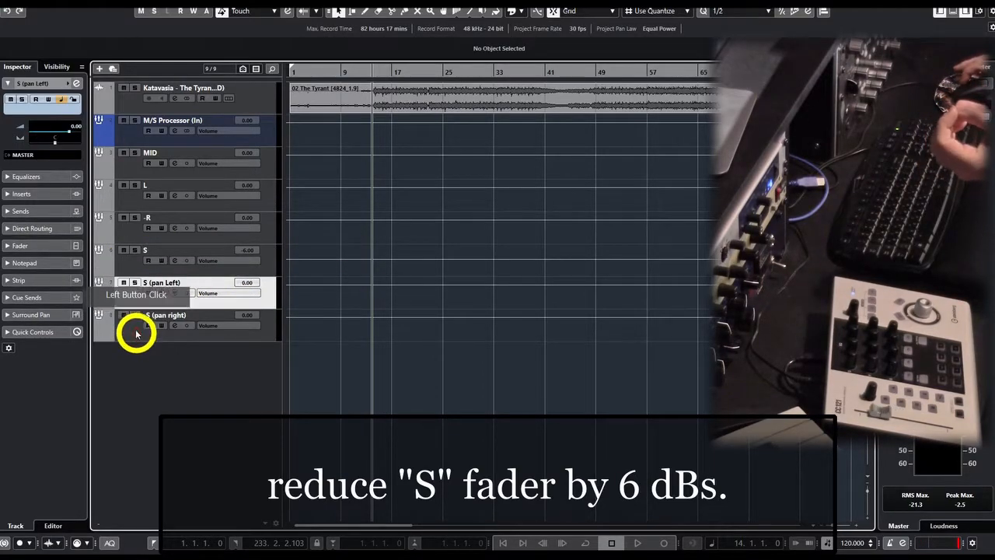
pyautogui.click(133, 333)
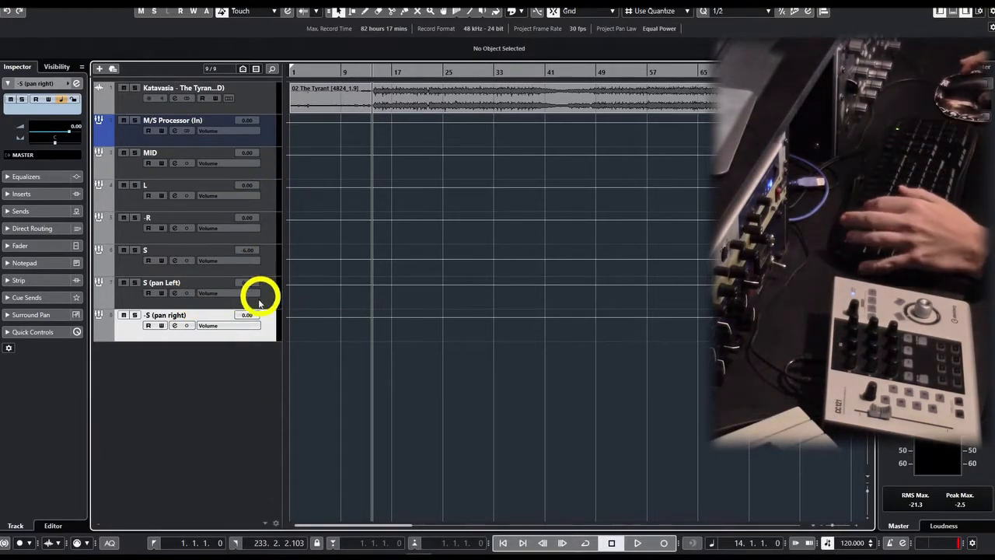
pyautogui.click(264, 262)
pyautogui.click(17, 209)
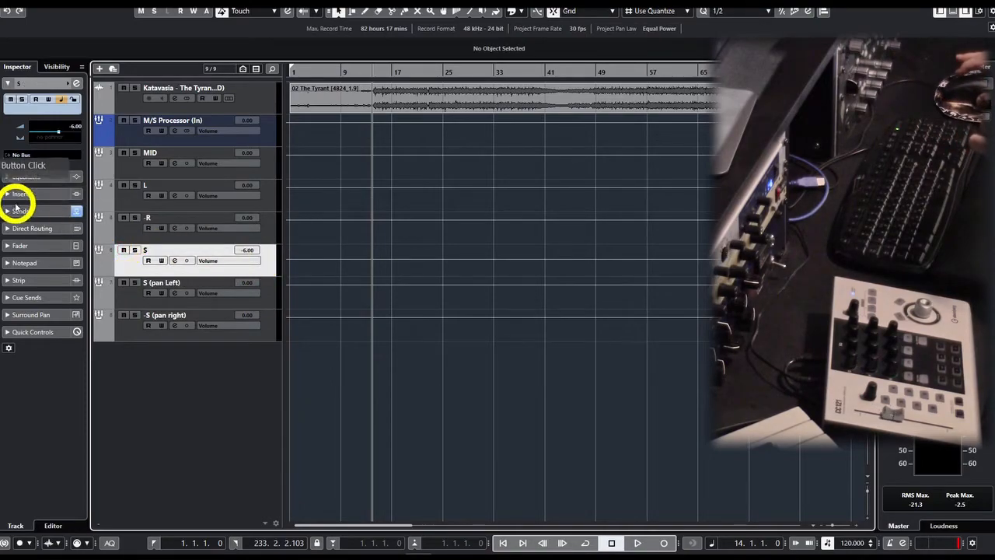
pyautogui.click(37, 165)
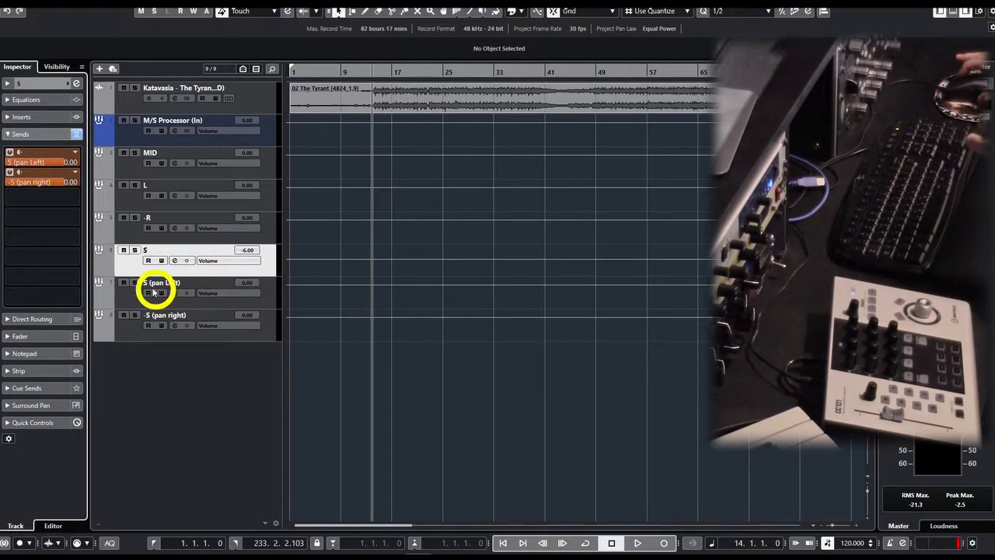
pyautogui.click(44, 83)
pyautogui.click(120, 286)
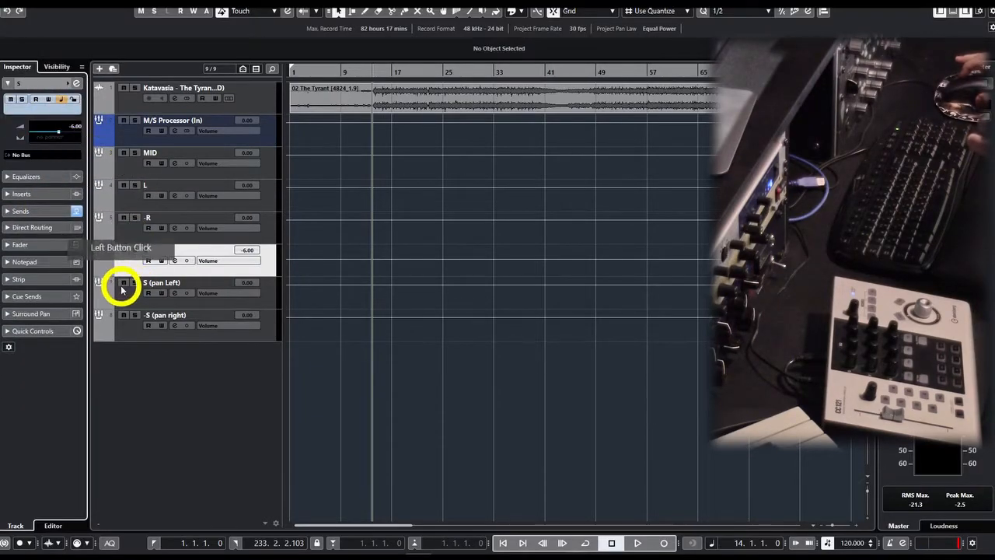
# Pan the S (pan Left) group hard left and the -S (pan right) group hard right.
pyautogui.click(169, 282)
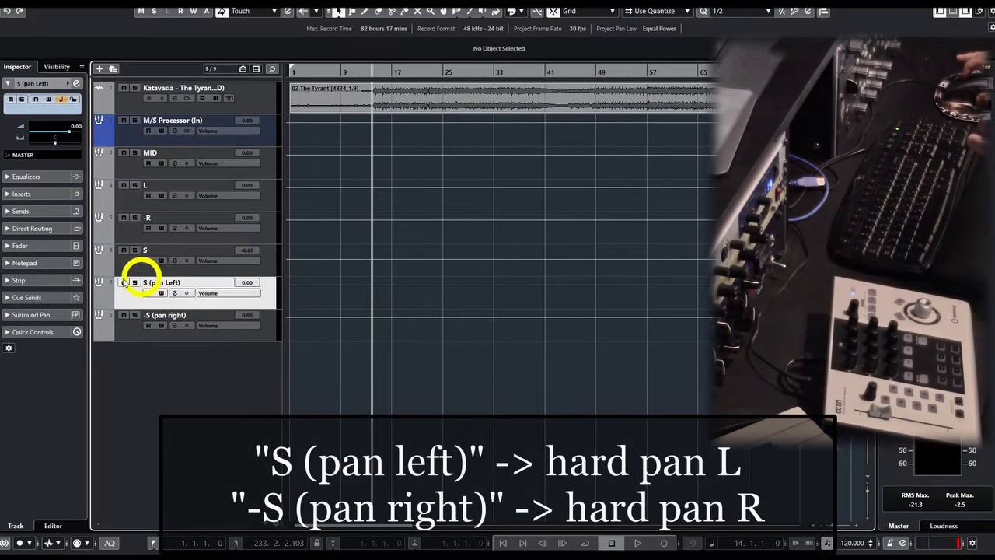
pyautogui.moveTo(48, 126); pyautogui.dragTo(69, 133)
pyautogui.click(137, 314)
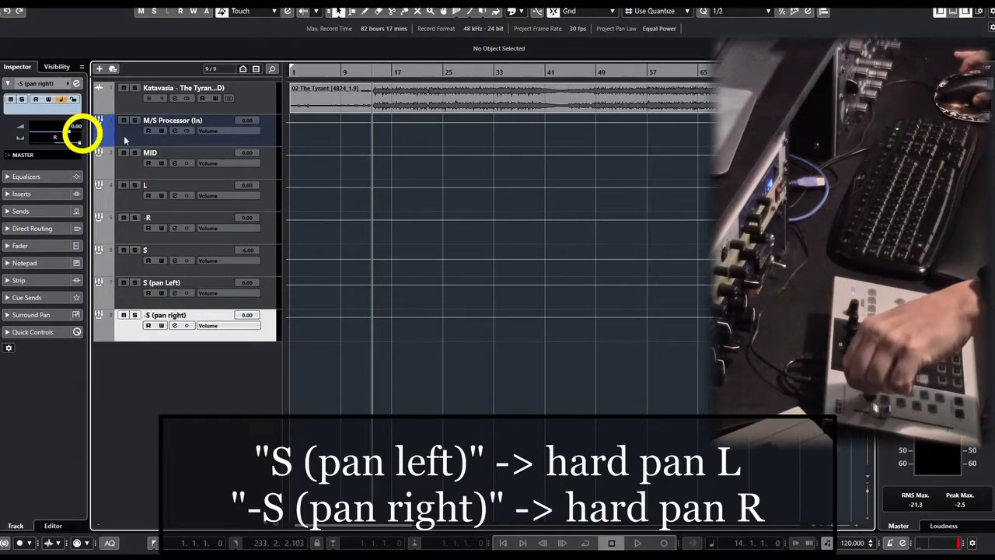
# Invert the -S (pan right) group's phase to 180° in its channel settings and close them.
pyautogui.click(174, 325)
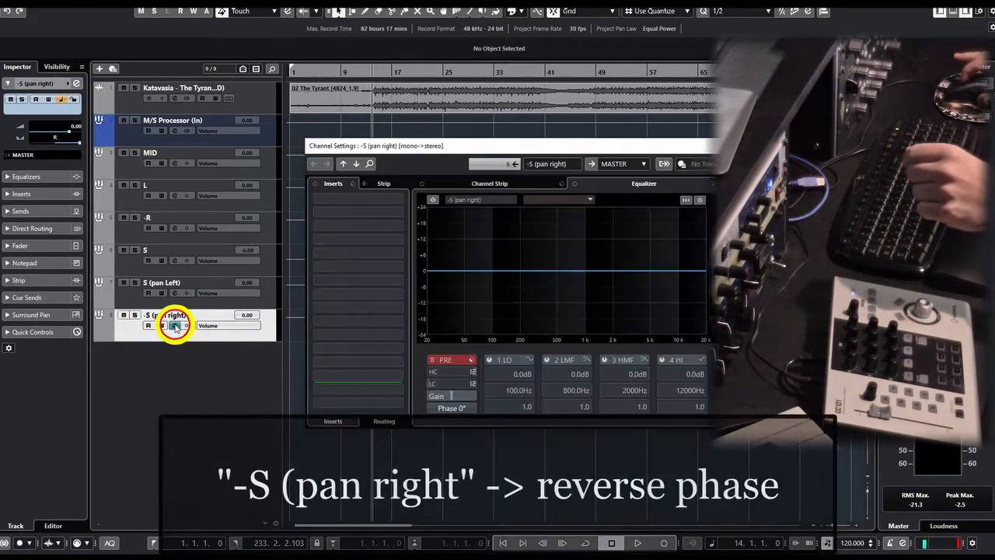
pyautogui.click(450, 408)
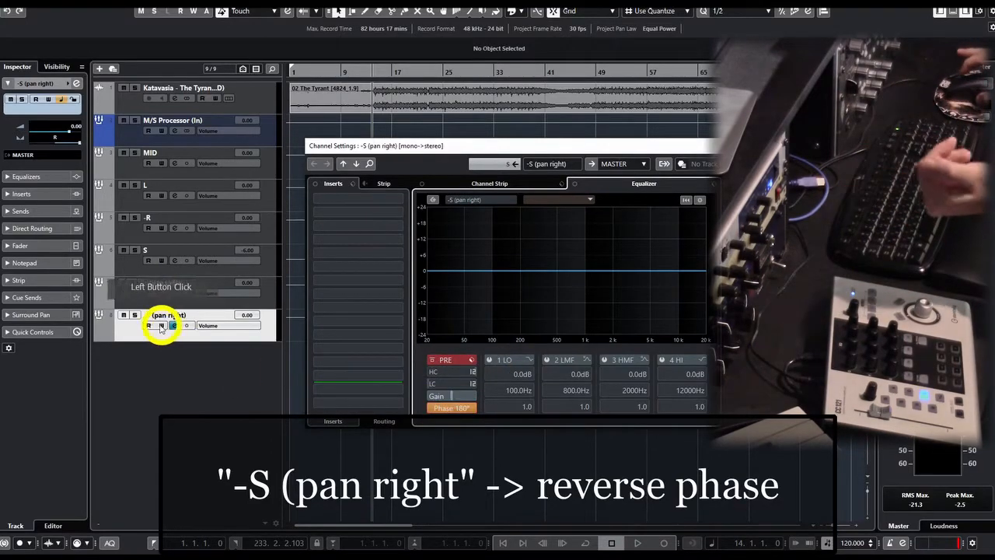
pyautogui.click(298, 291)
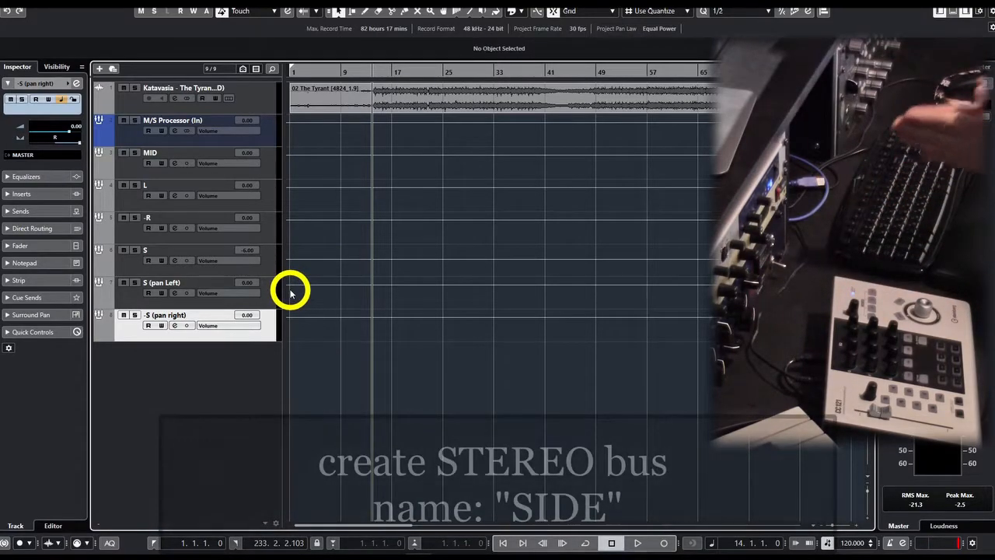
# Add a stereo group track with output MASTER for the S (pan Left) and -S (pan right) channels together.
pyautogui.click(269, 301)
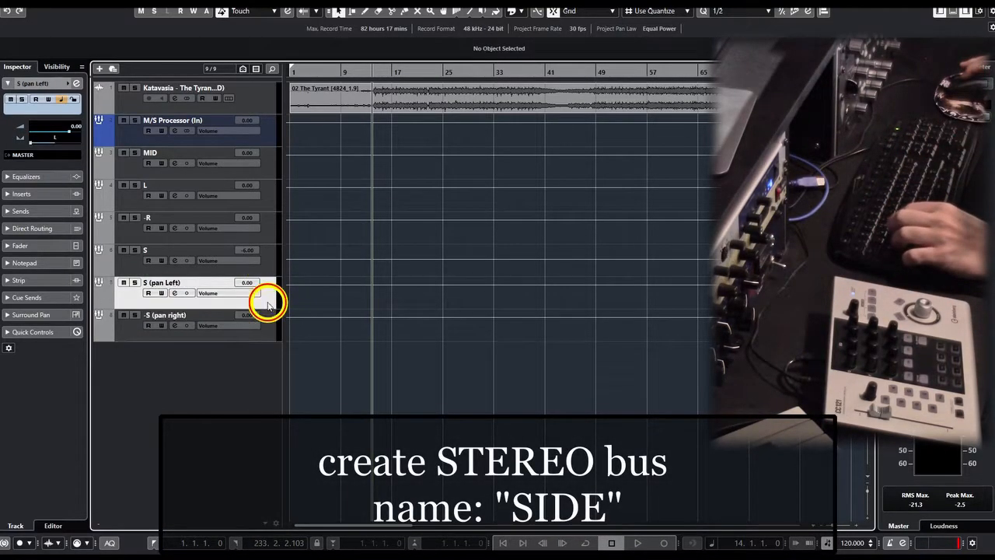
pyautogui.keyDown('shift'); pyautogui.click(269, 331); pyautogui.keyUp('shift')
pyautogui.rightClick(268, 300)
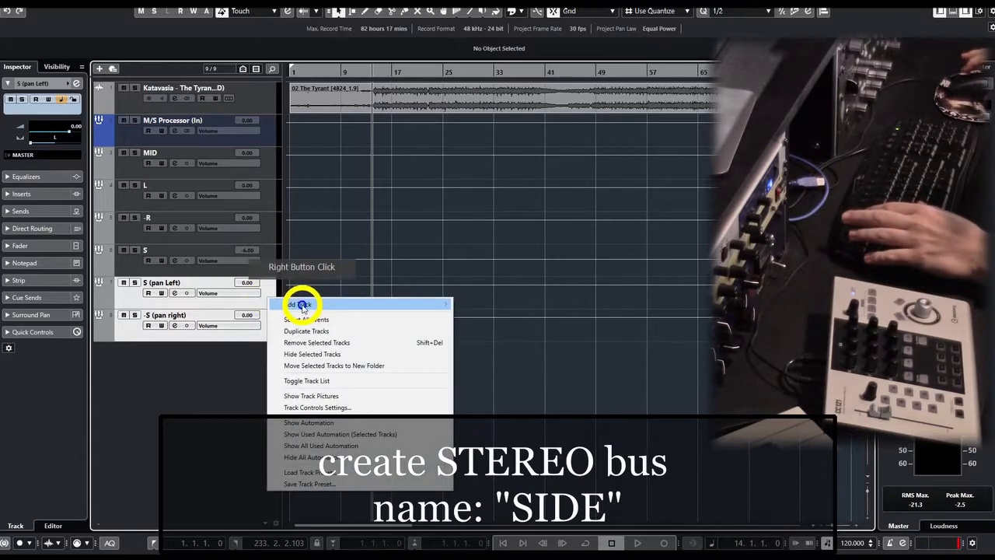
pyautogui.moveTo(302, 307)
pyautogui.click(523, 392)
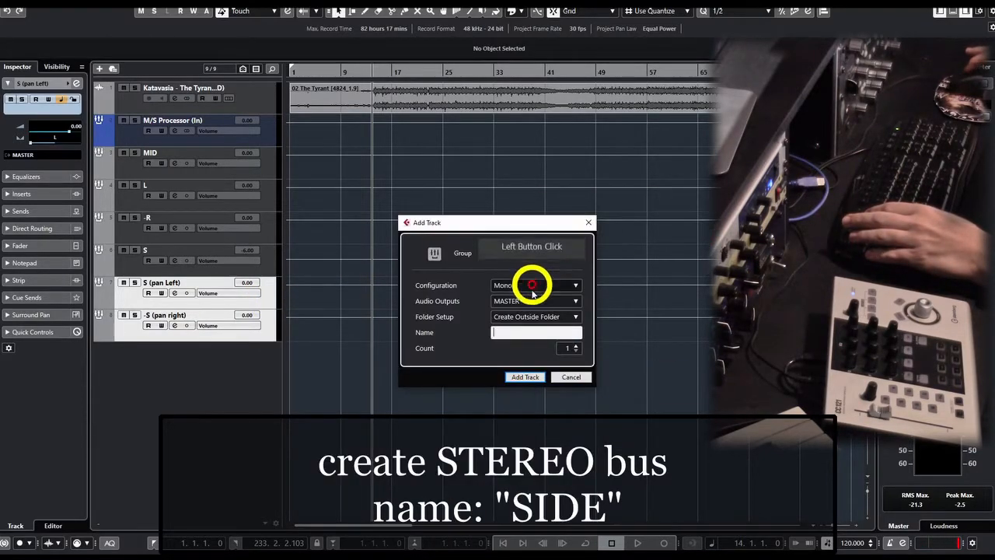
pyautogui.click(535, 285)
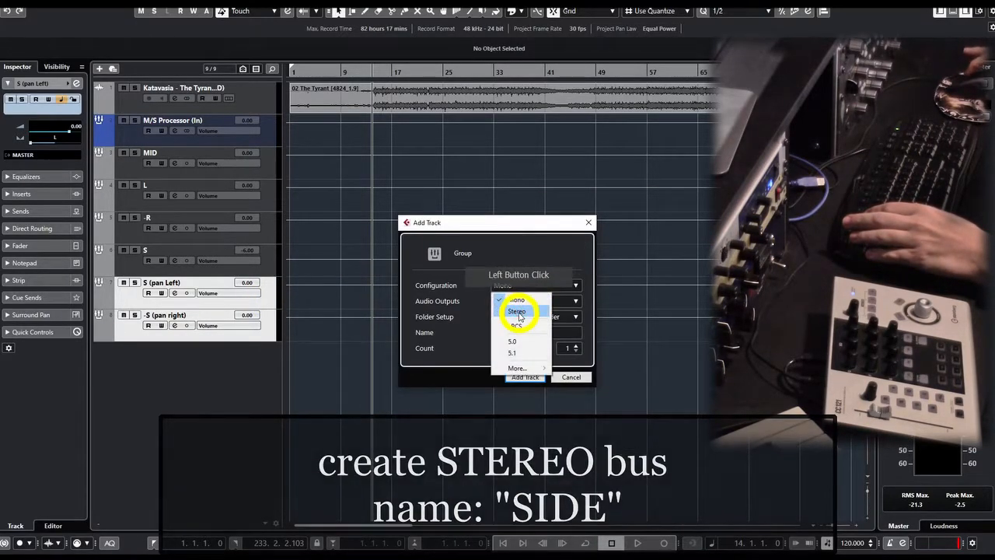
pyautogui.click(522, 309)
pyautogui.click(530, 378)
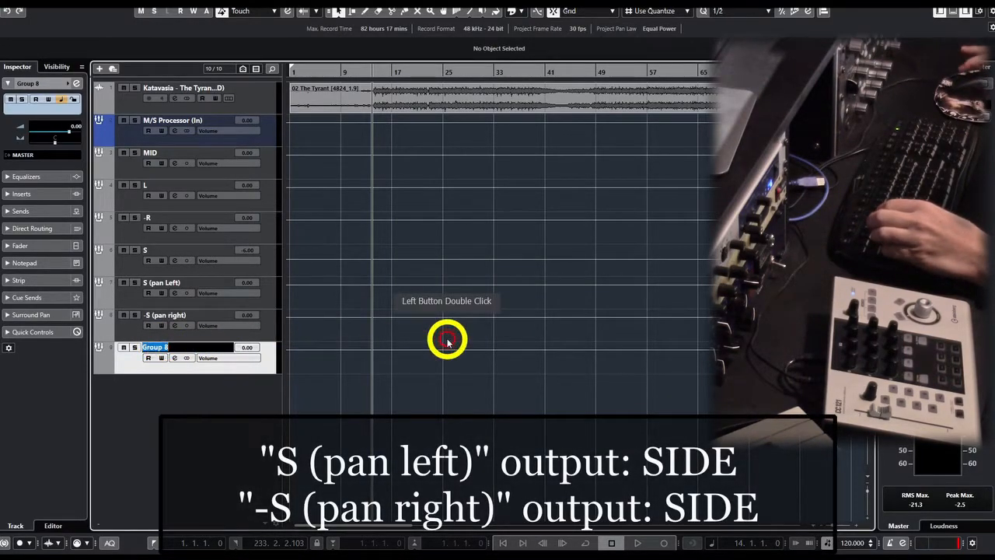
# Rename the new stereo group track SIDE.
pyautogui.write('SIDE')
pyautogui.press('Return')
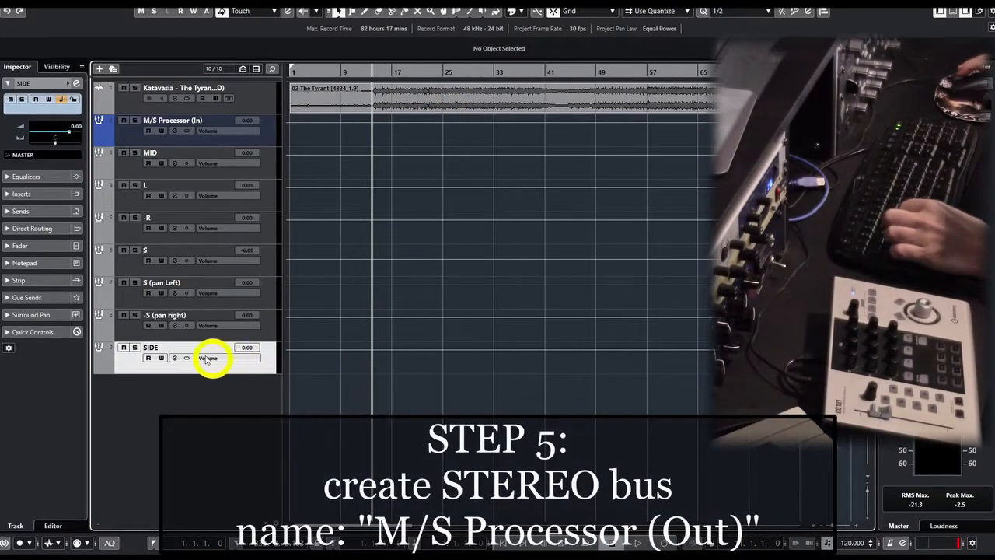
# Add a stereo group track named M/S Processor (Out) with output MASTER for the MID and SIDE channels together.
pyautogui.click(123, 166)
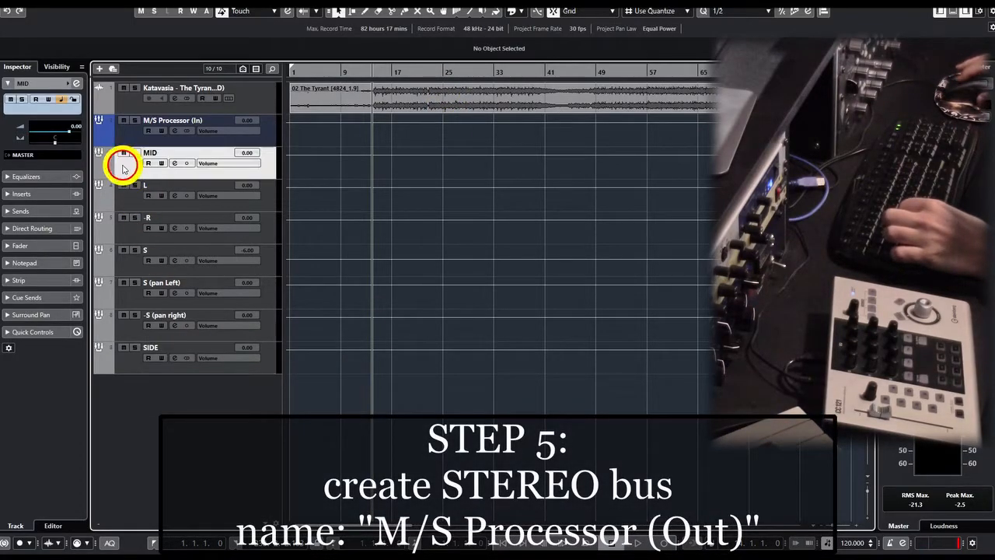
pyautogui.click(130, 365)
pyautogui.click(21, 165)
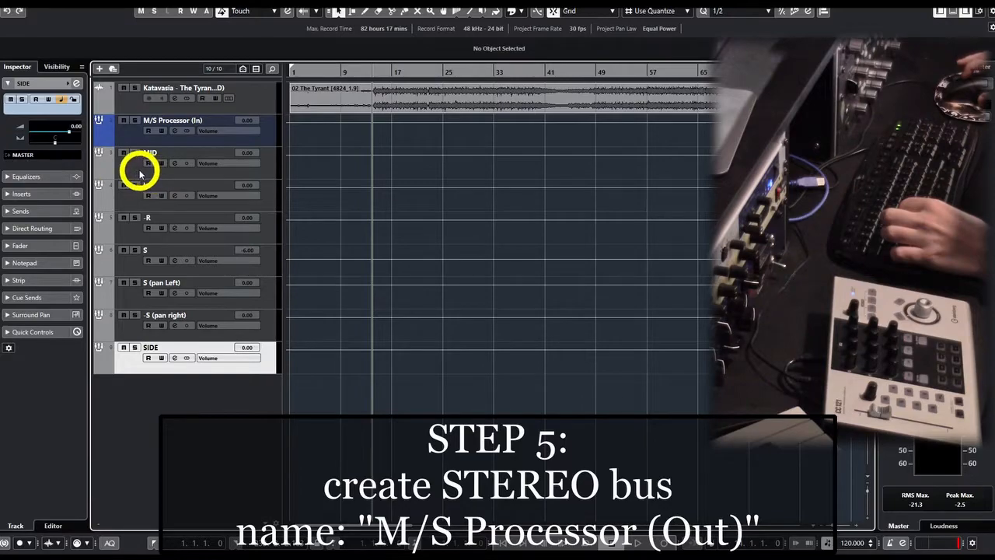
pyautogui.click(138, 169)
pyautogui.click(148, 358)
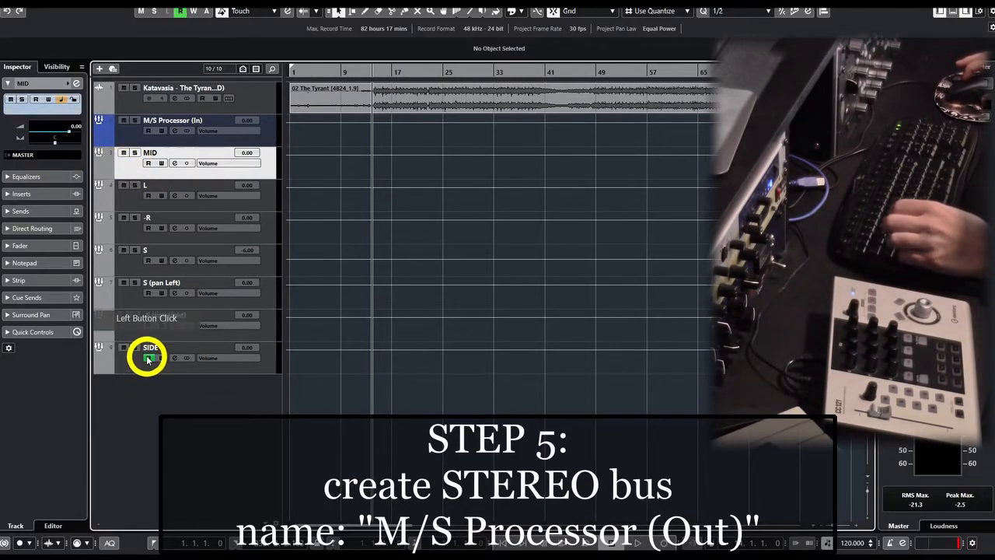
pyautogui.rightClick(139, 362)
pyautogui.moveTo(251, 180)
pyautogui.click(390, 268)
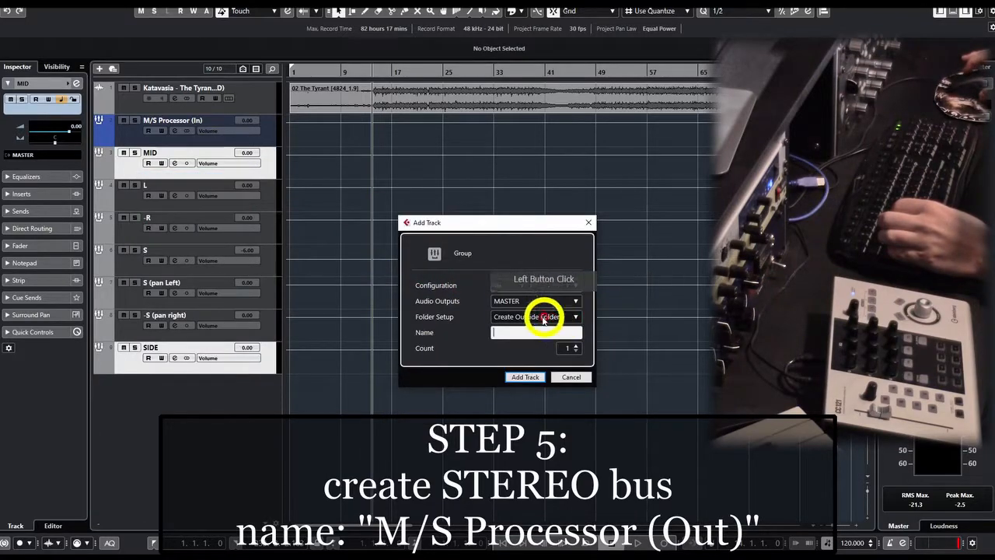
pyautogui.click(524, 332)
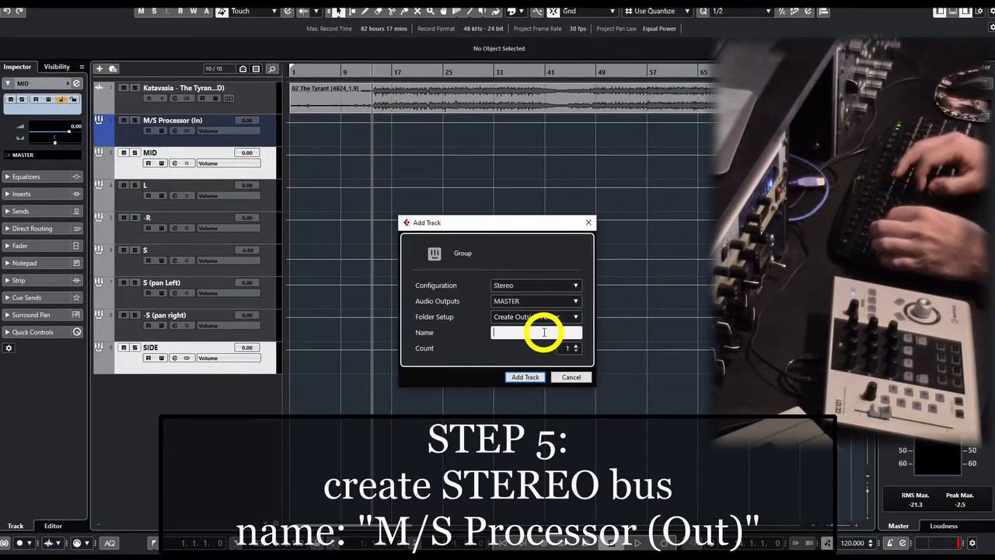
pyautogui.write('M/S Processor (Out')
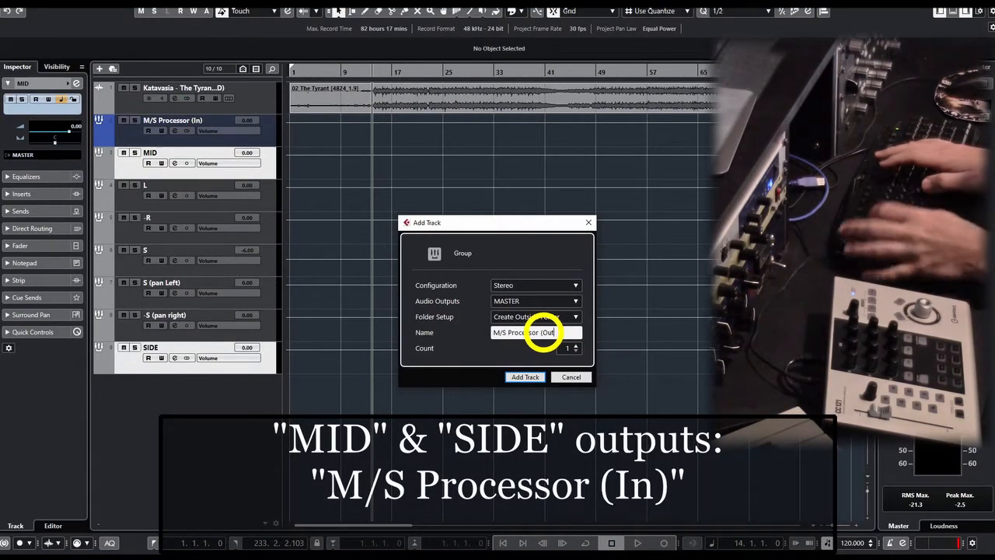
pyautogui.click(525, 376)
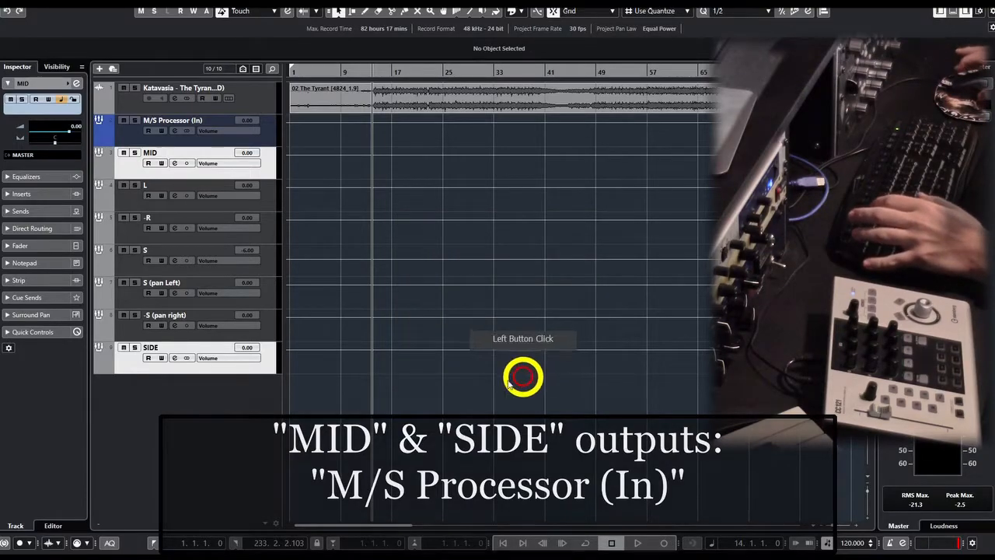
# Color the M/S Processor (Out) track green and close the color palette.
pyautogui.hotkey('alt', 'shift', 'c')
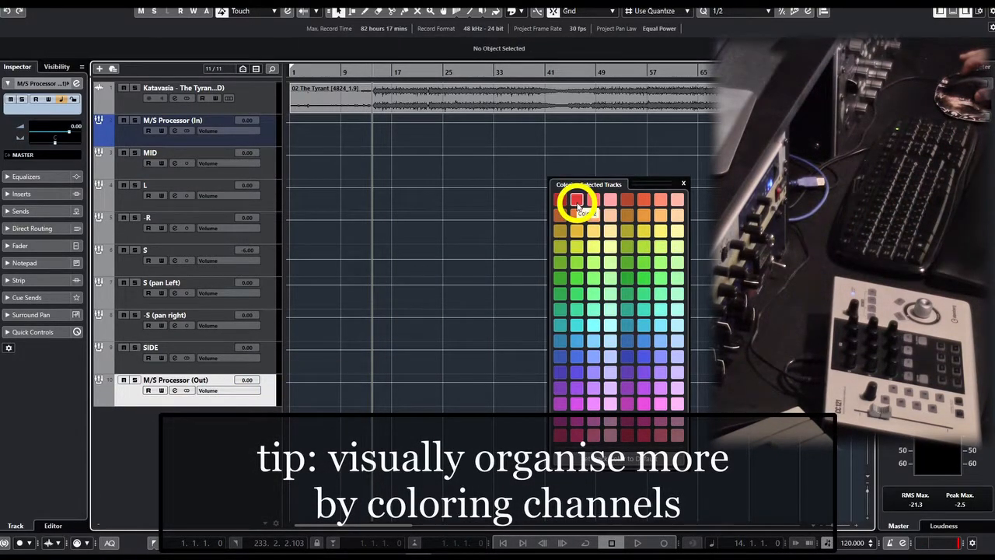
pyautogui.click(576, 265)
pyautogui.click(692, 184)
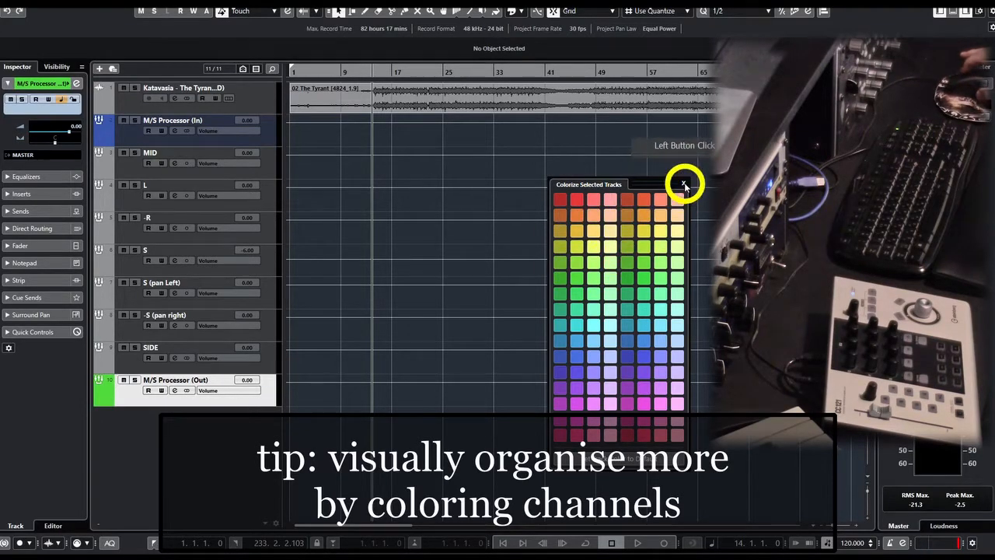
pyautogui.click(435, 317)
pyautogui.click(355, 384)
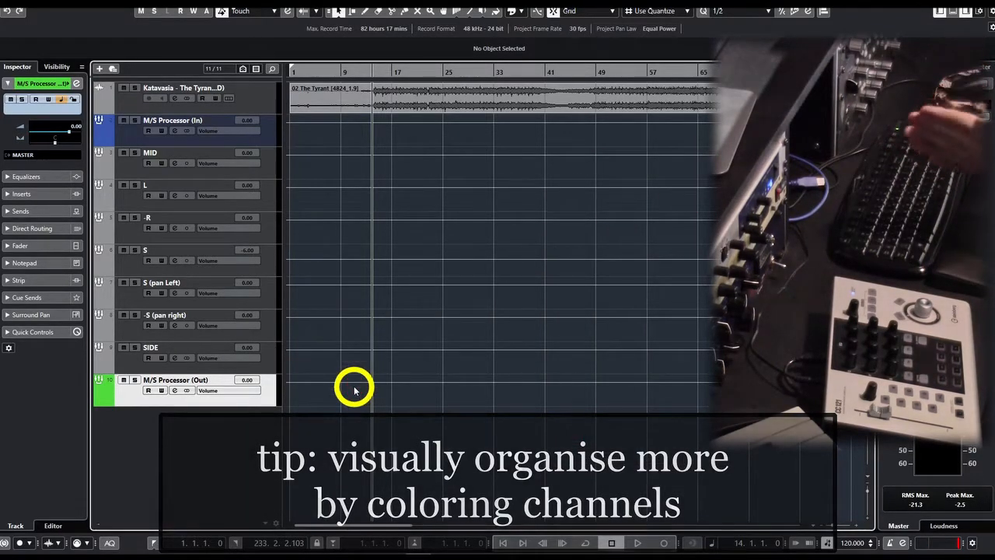
# Review the output routing of the audio track, M/S Processor (In), M/S Processor (Out), MID and SIDE.
pyautogui.click(258, 95)
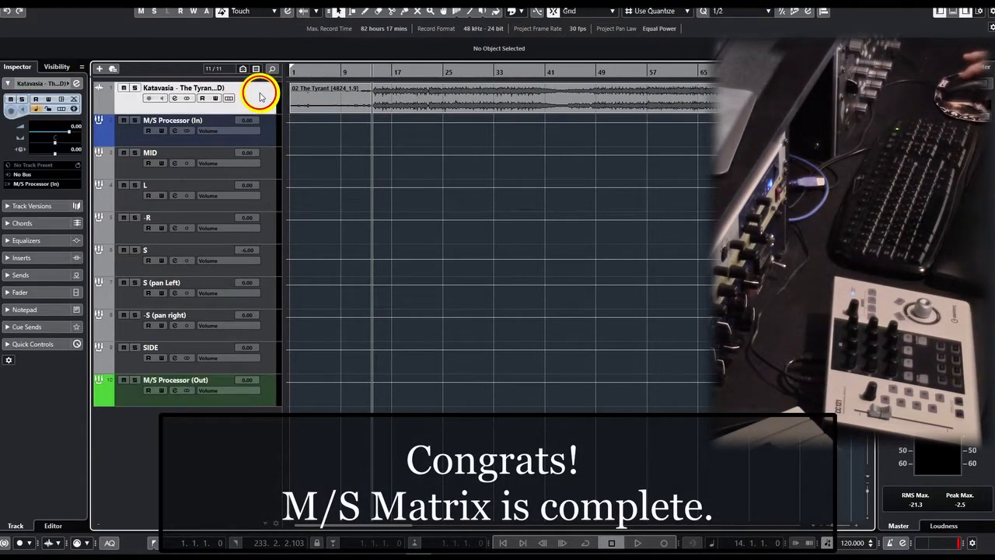
pyautogui.click(120, 124)
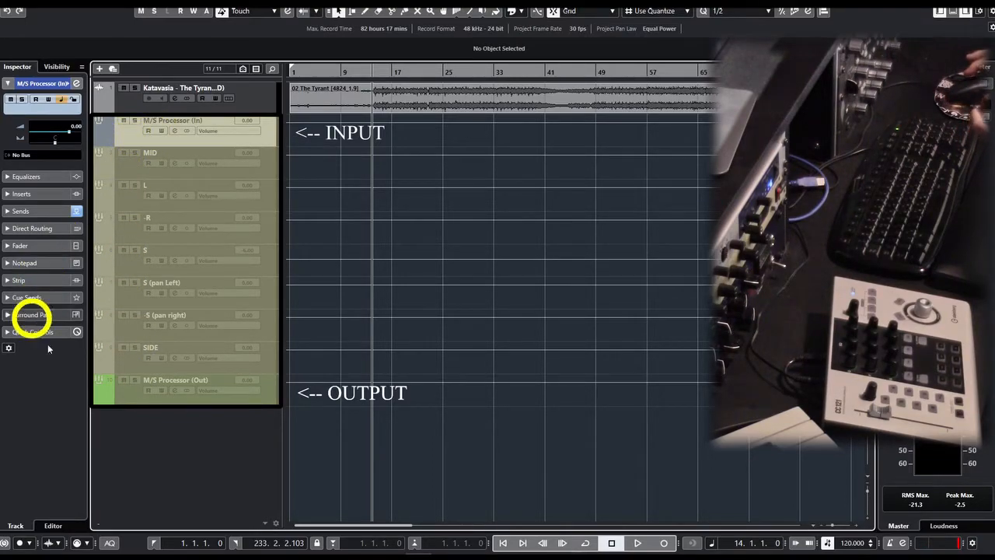
pyautogui.click(127, 398)
pyautogui.click(37, 157)
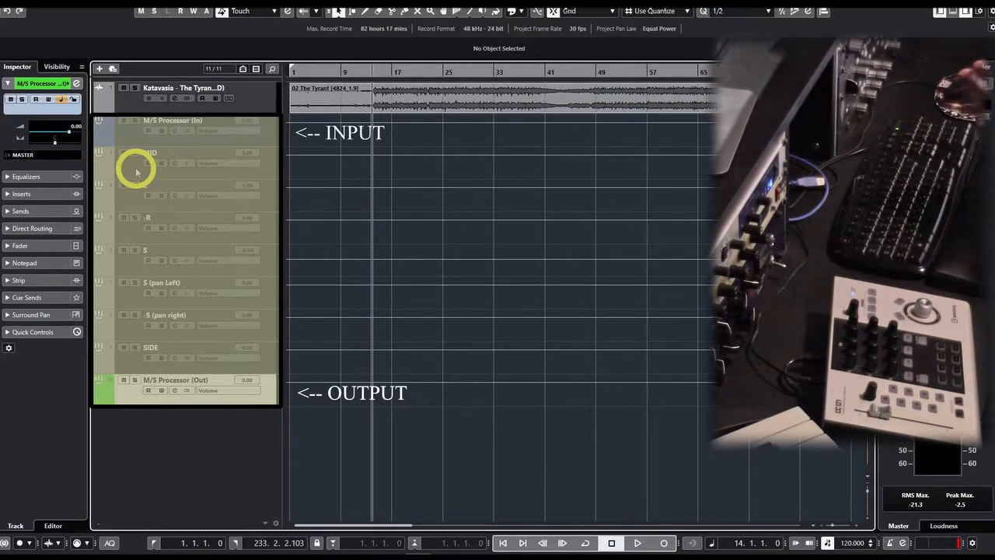
pyautogui.click(268, 162)
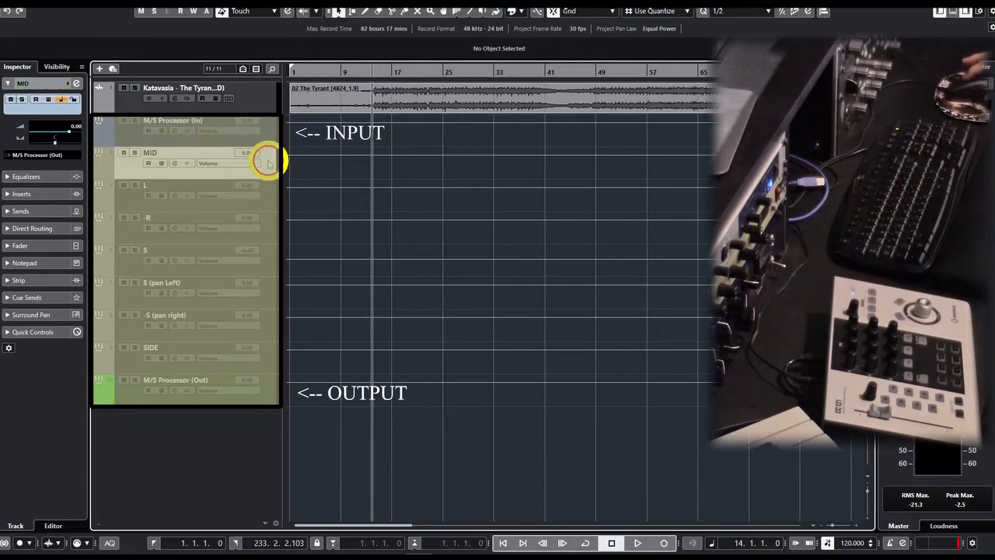
pyautogui.click(195, 353)
# Color the MID track light red.
pyautogui.click(276, 160)
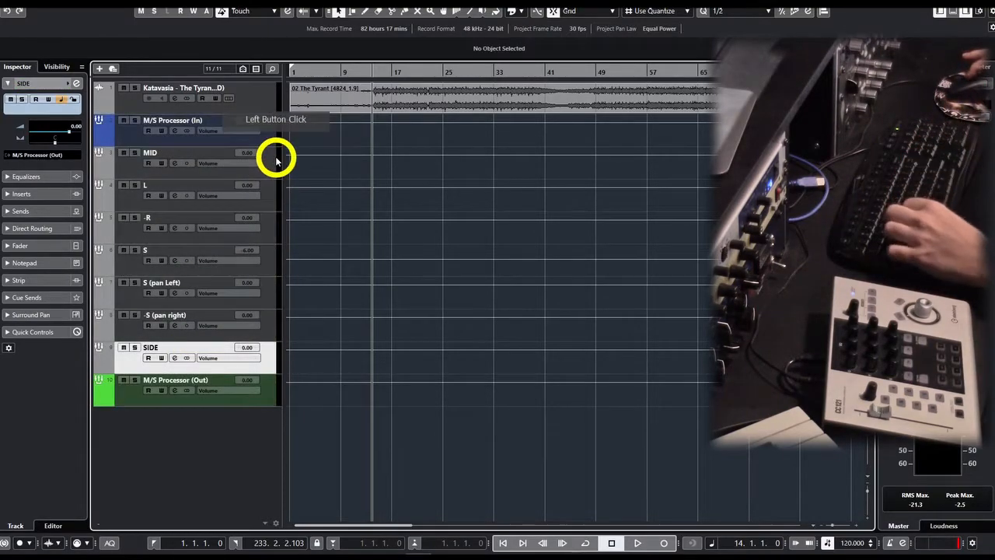
pyautogui.hotkey('alt', 'shift', 'c')
pyautogui.click(631, 196)
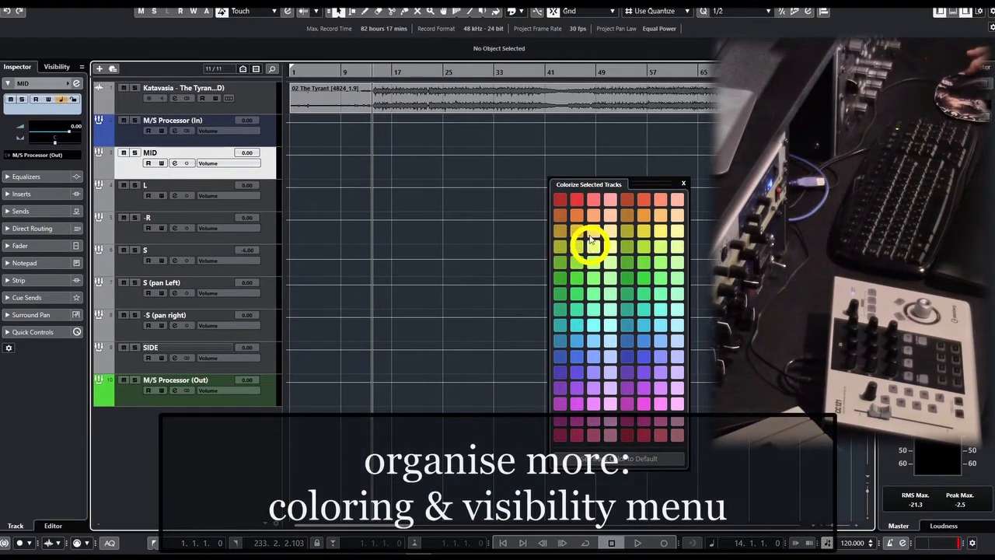
pyautogui.click(593, 202)
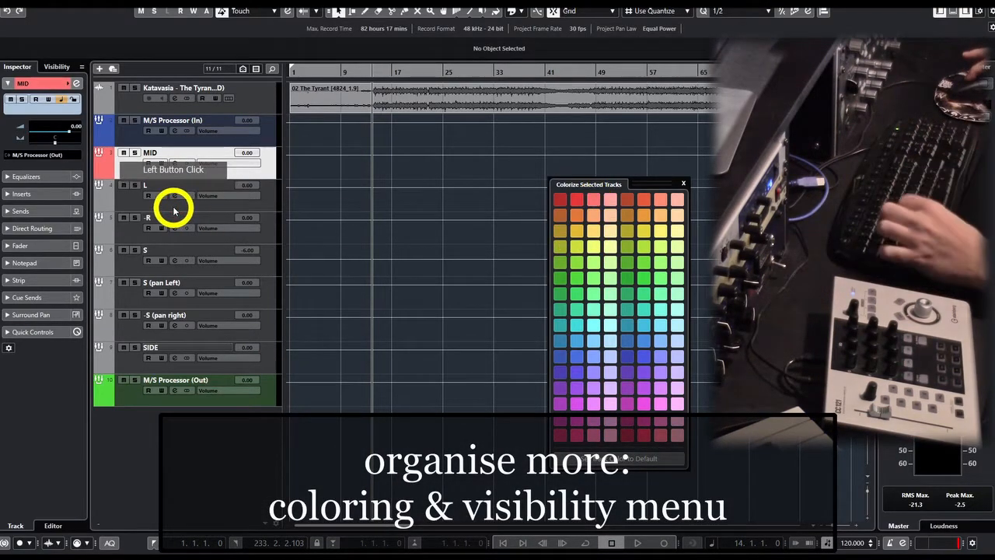
# Color the SIDE track yellow and close the color palette.
pyautogui.click(173, 204)
pyautogui.click(145, 342)
pyautogui.click(591, 231)
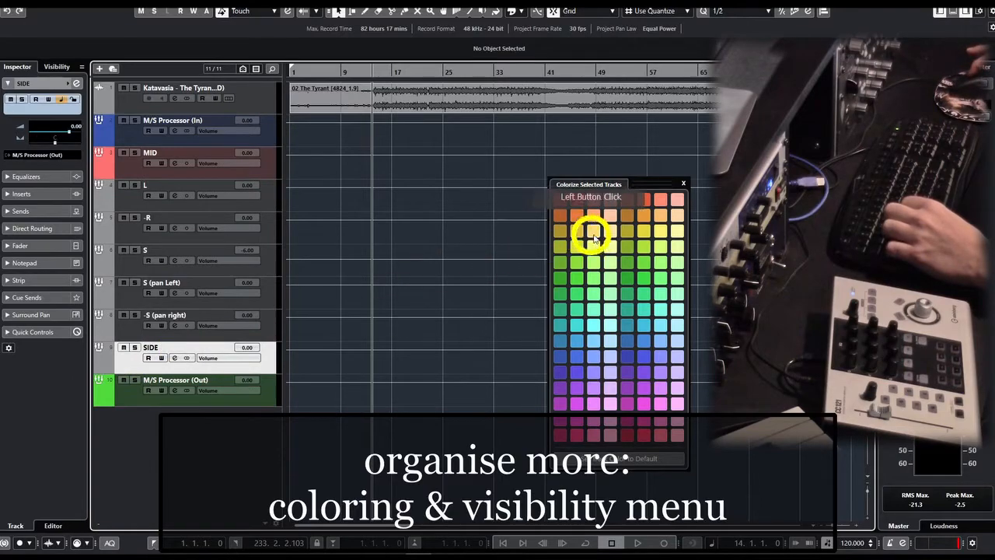
pyautogui.click(596, 226)
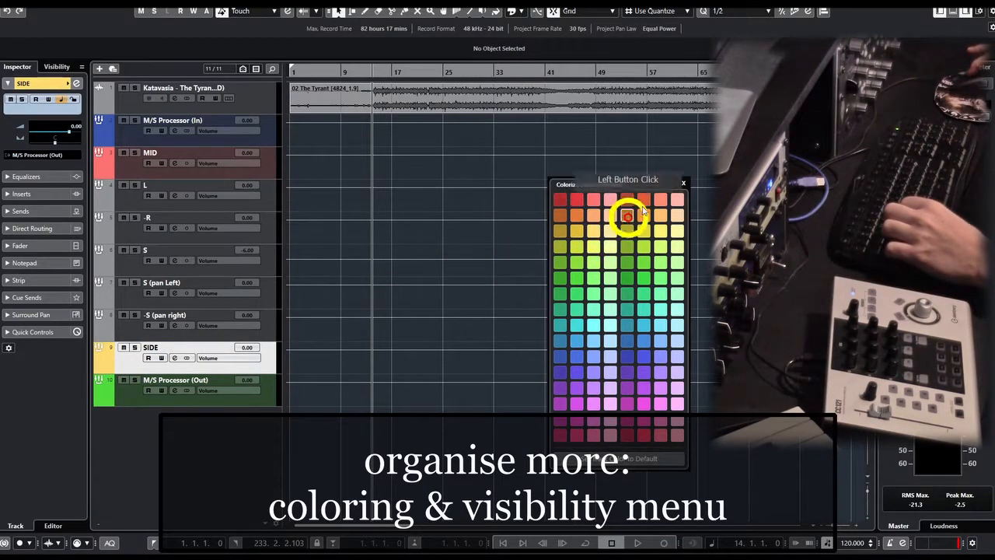
pyautogui.click(684, 185)
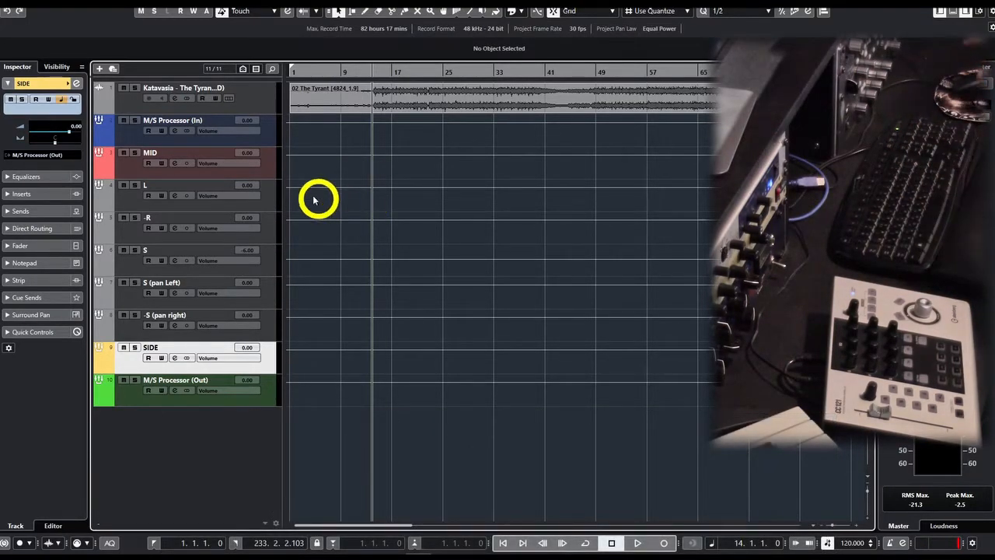
# Hide the tracks L, -R, S, S (pan Left) and -S (pan right) from the track list.
pyautogui.click(57, 67)
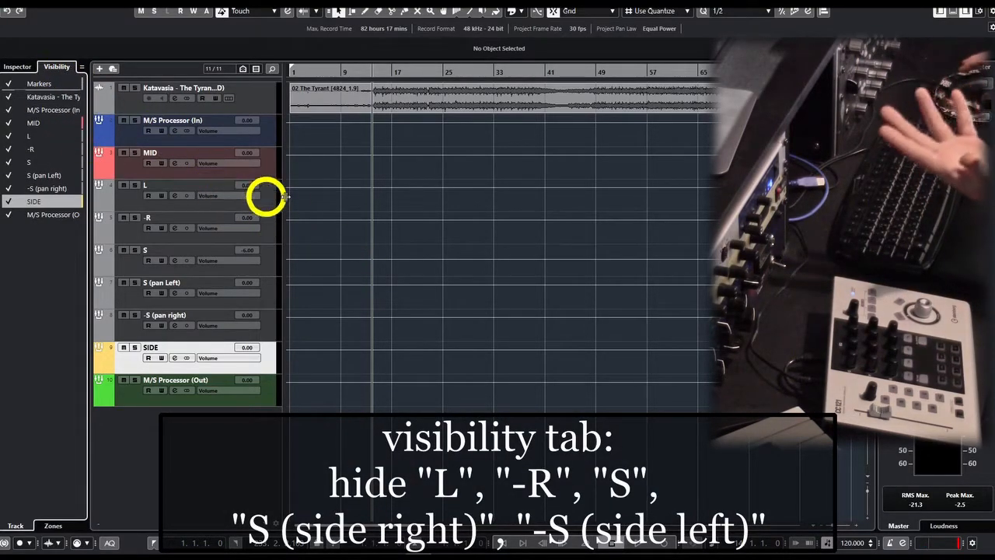
pyautogui.click(9, 136)
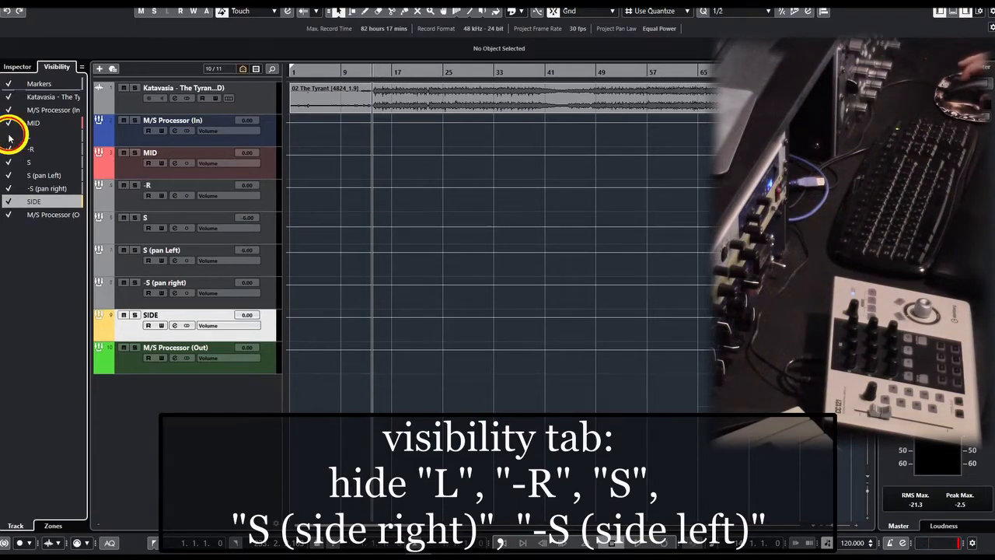
pyautogui.click(11, 148)
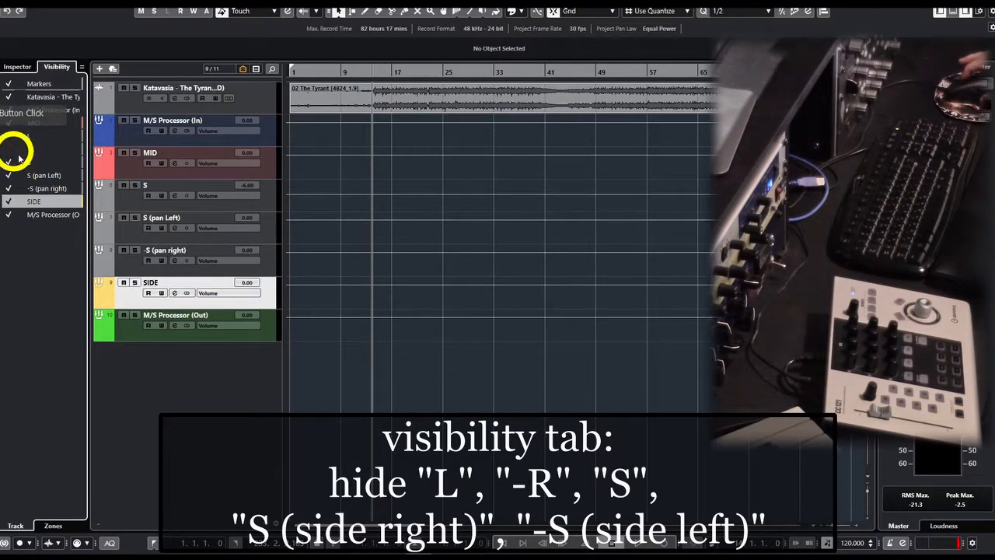
pyautogui.click(11, 162)
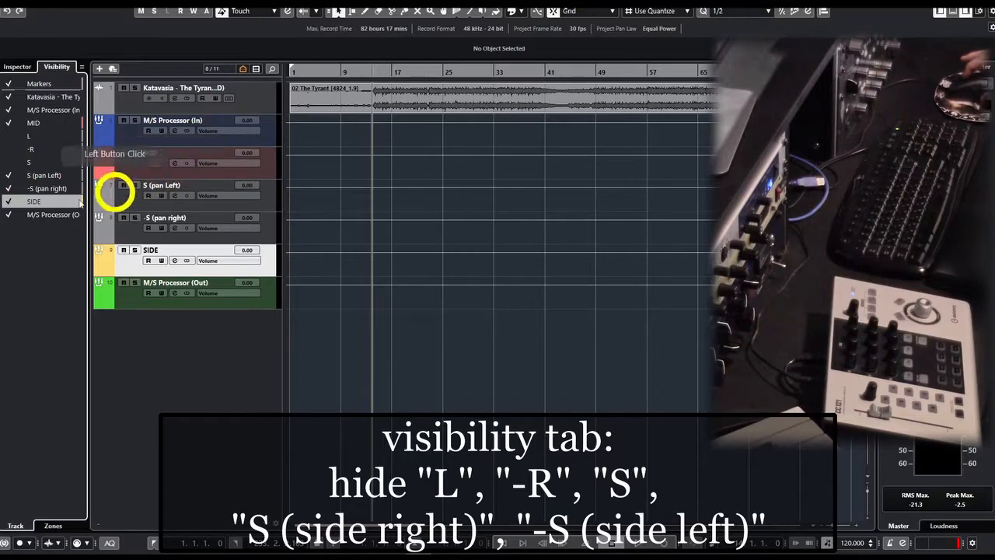
pyautogui.click(9, 176)
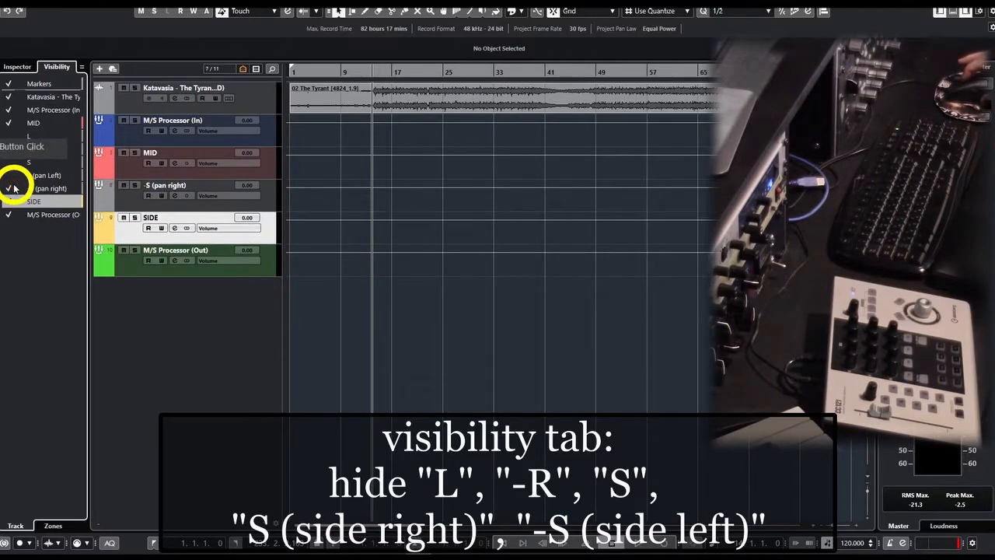
pyautogui.click(10, 189)
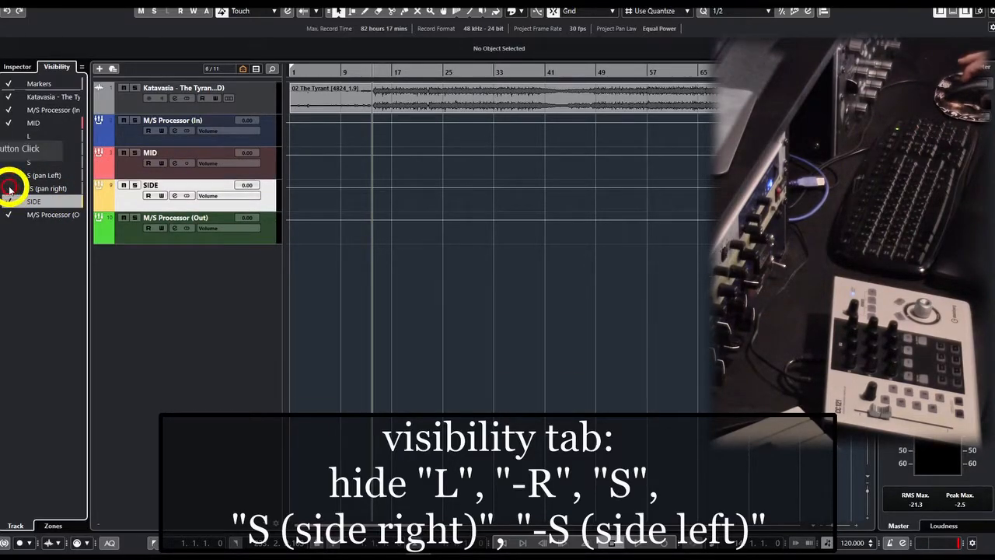
# Hide the M/S Processor (In) and M/S Processor (Out) tracks as well.
pyautogui.click(9, 110)
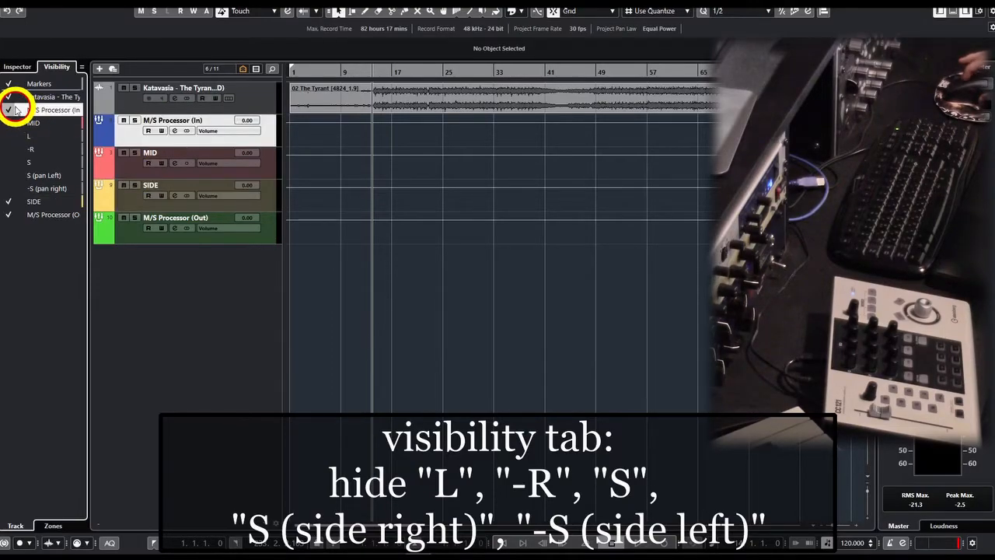
pyautogui.click(14, 216)
pyautogui.click(229, 223)
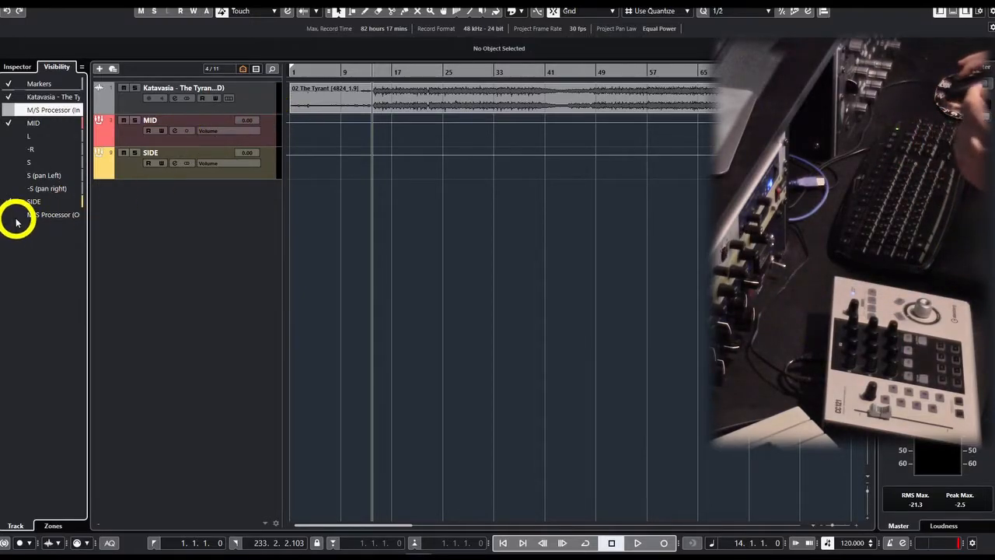
# Duplicate the audio track and show its track settings in the Inspector.
pyautogui.click(274, 101)
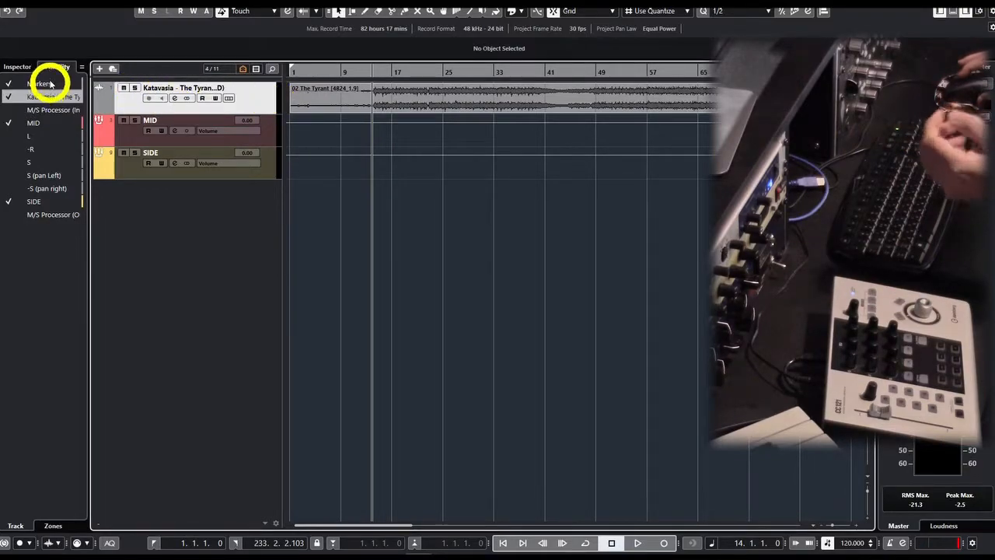
pyautogui.click(19, 66)
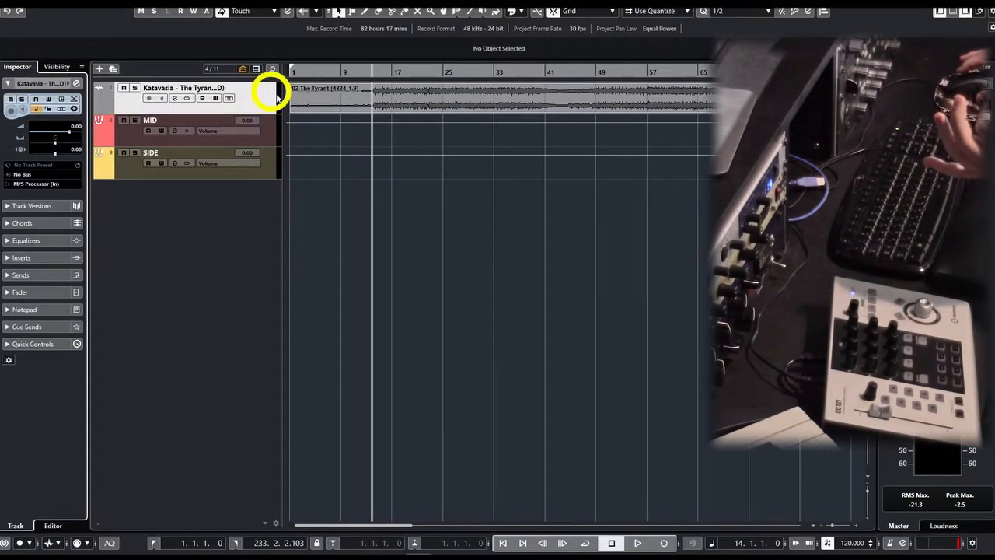
pyautogui.rightClick(253, 99)
pyautogui.click(300, 132)
pyautogui.click(267, 104)
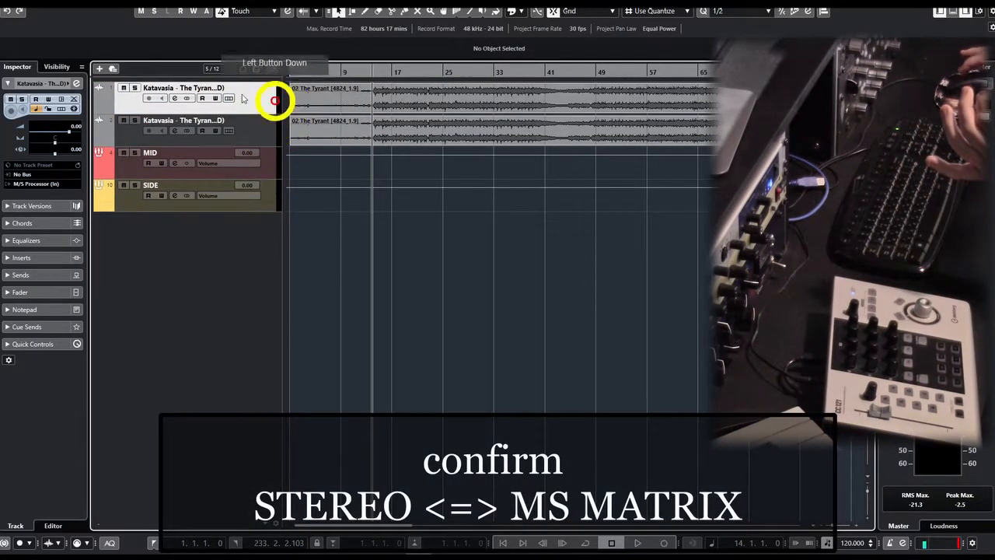
# Rename the upper copy of the audio track Reference and route its output directly to MASTER.
pyautogui.doubleClick(206, 89)
pyautogui.write('Re')
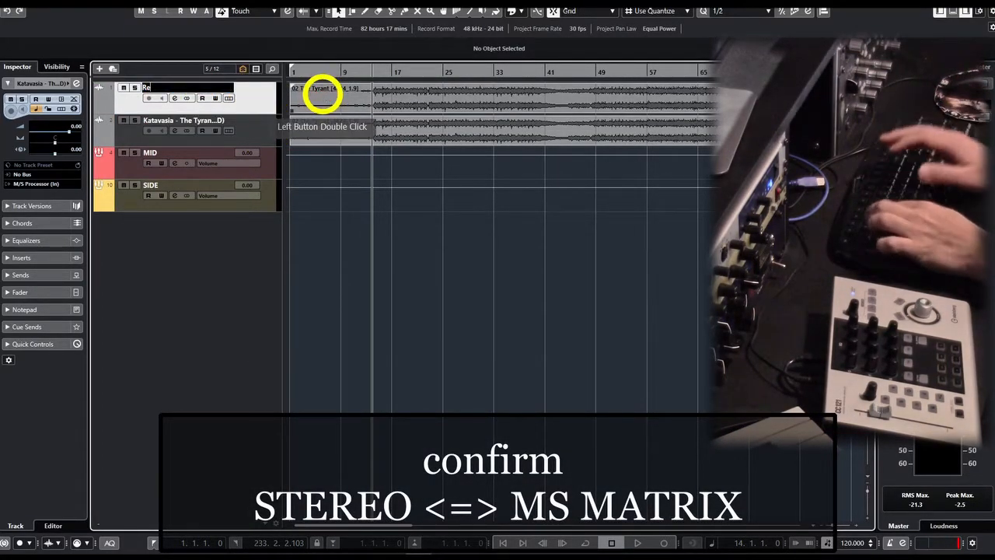
pyautogui.write('ference')
pyautogui.press('Return')
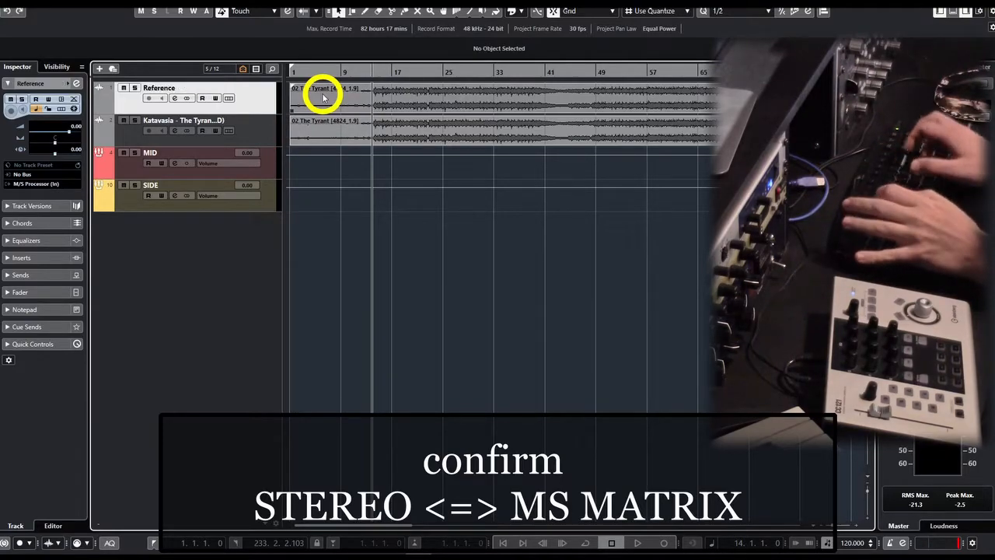
pyautogui.click(39, 183)
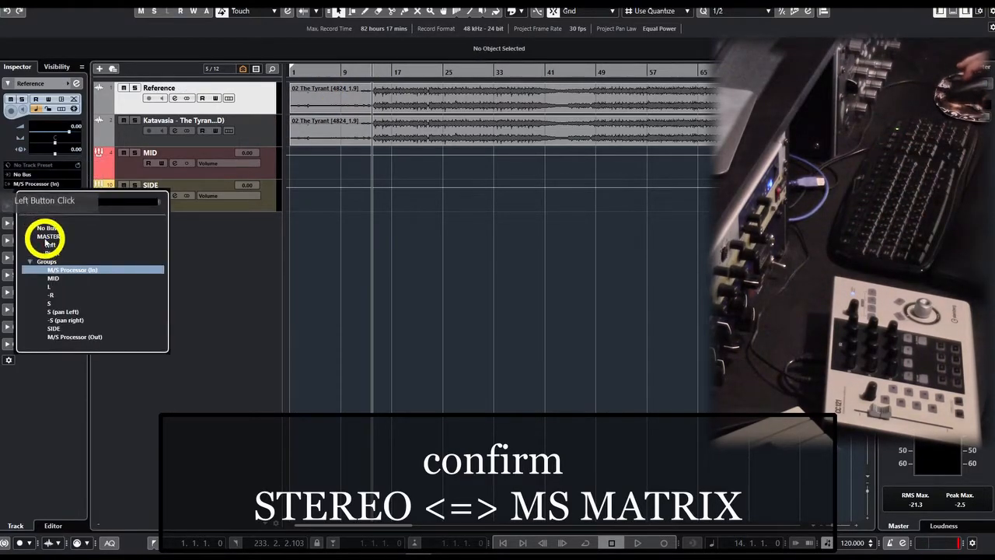
pyautogui.click(48, 237)
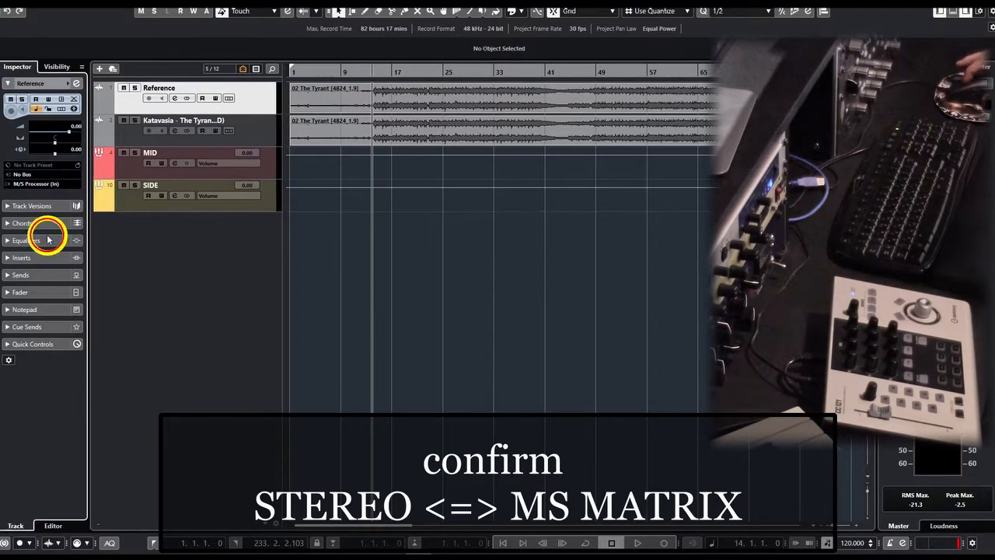
# Play the audio track through the M/S matrix with Reference muted, resetting the master peak meter to measure the level.
pyautogui.click(133, 137)
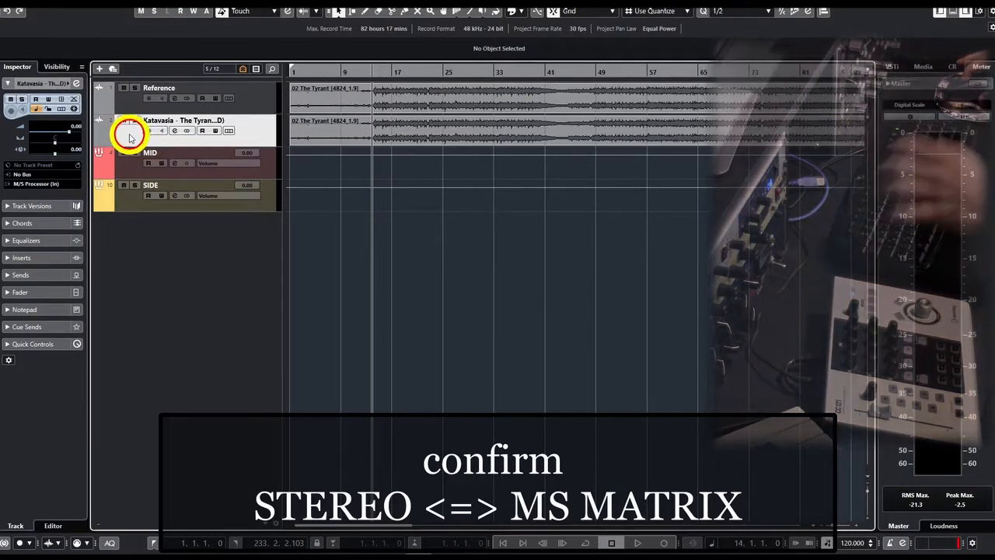
pyautogui.click(124, 89)
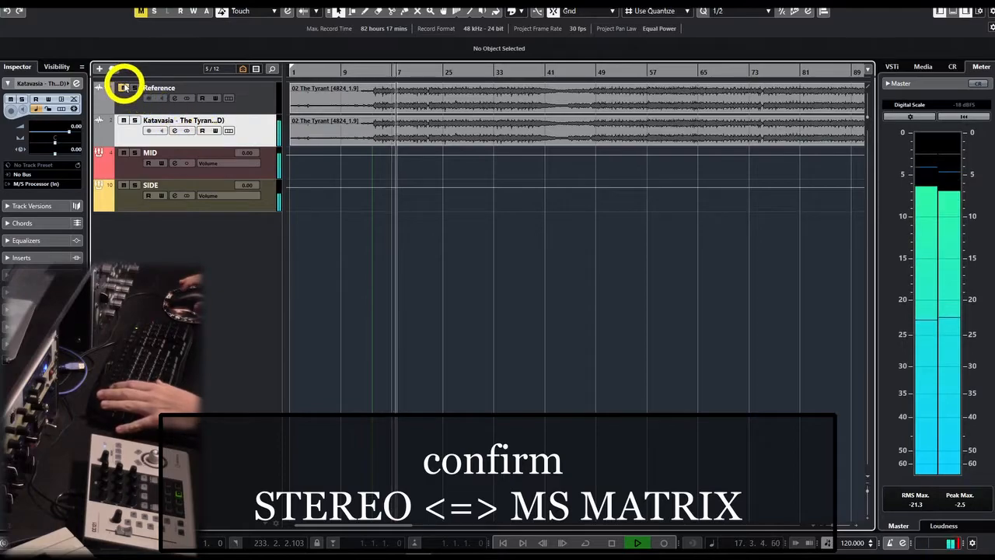
pyautogui.click(962, 505)
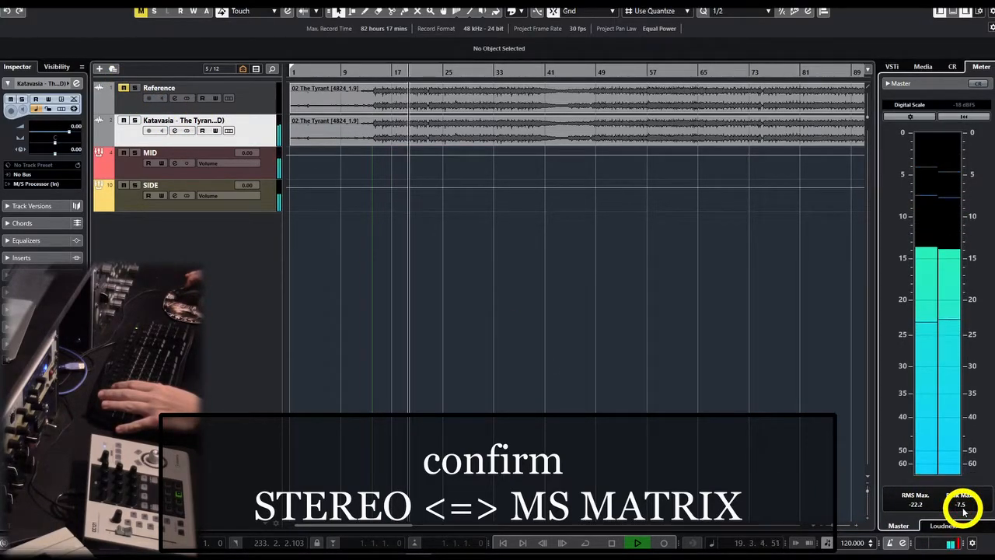
pyautogui.press('space')
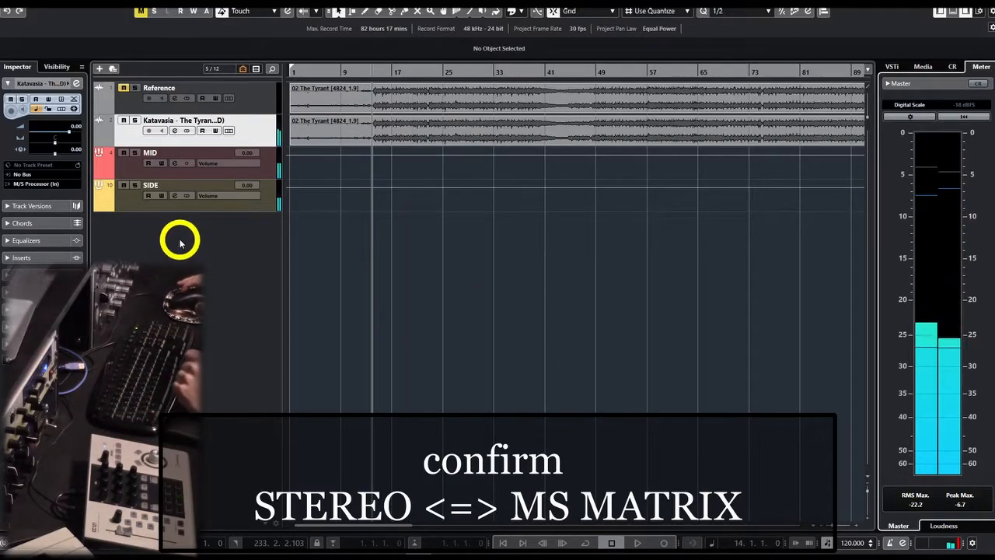
# Unmute Reference, play it in solo to measure its master level for comparison, and clear the solo.
pyautogui.click(123, 89)
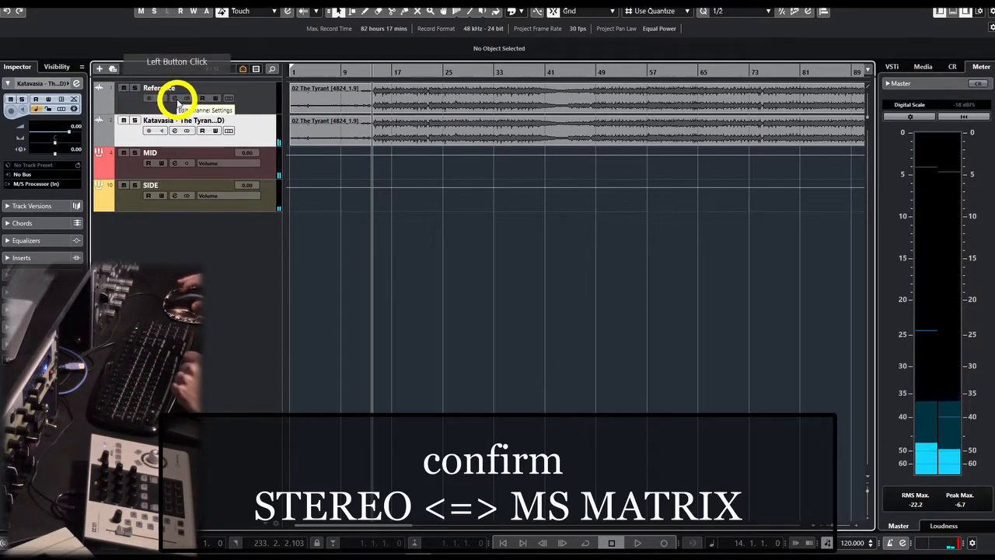
pyautogui.click(134, 88)
pyautogui.press('space')
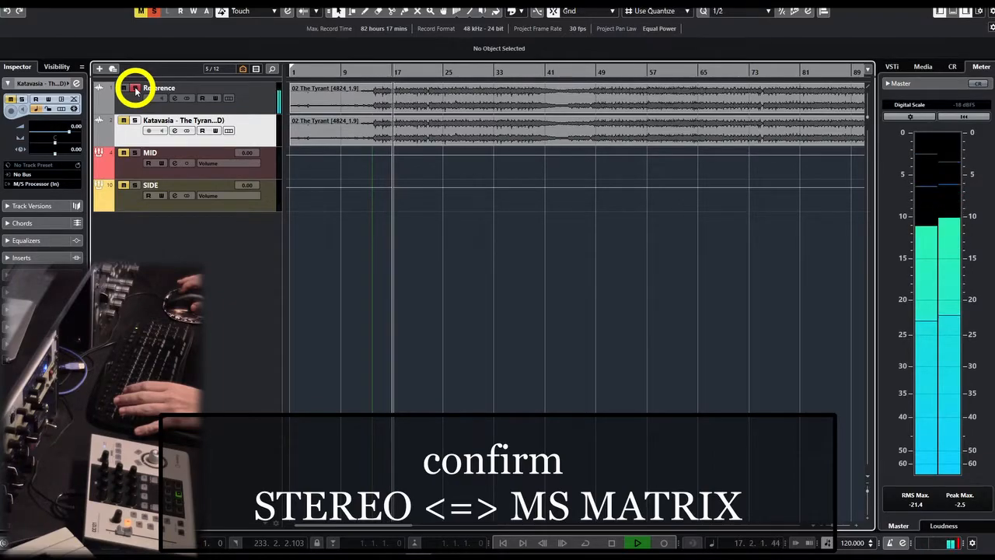
pyautogui.press('space')
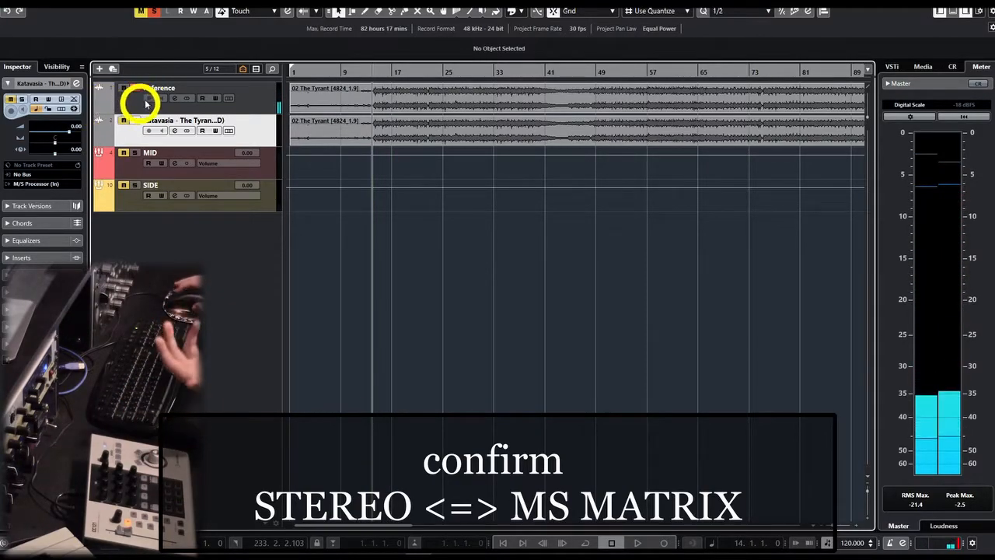
pyautogui.click(136, 87)
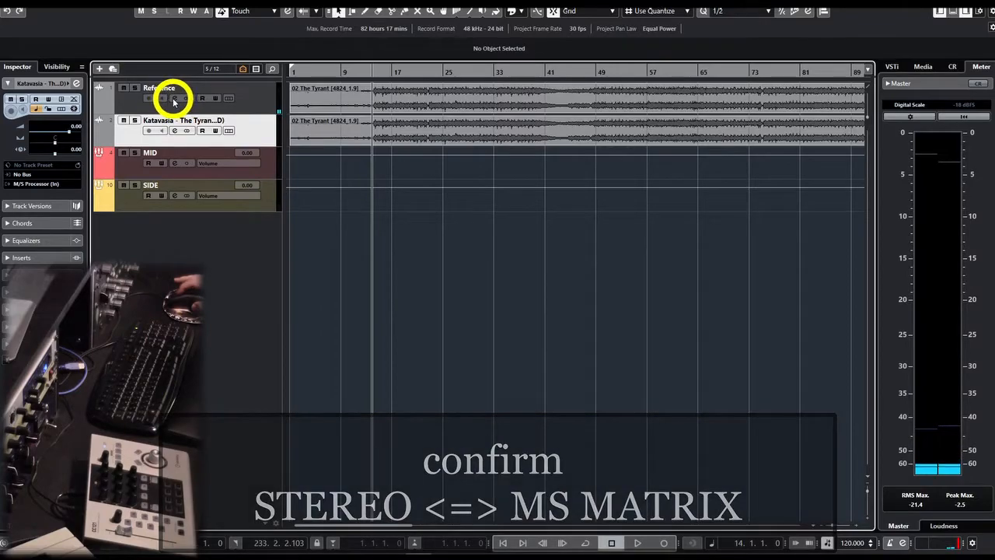
# Reverse the phase of the Reference channel to 180° while both audio tracks play, to test for cancellation.
pyautogui.click(174, 97)
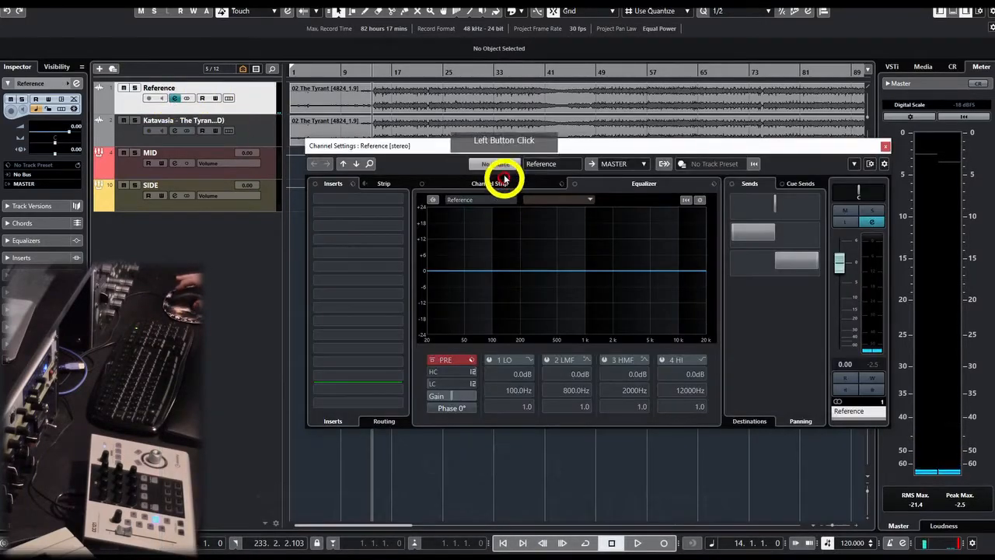
pyautogui.moveTo(487, 148); pyautogui.dragTo(440, 227)
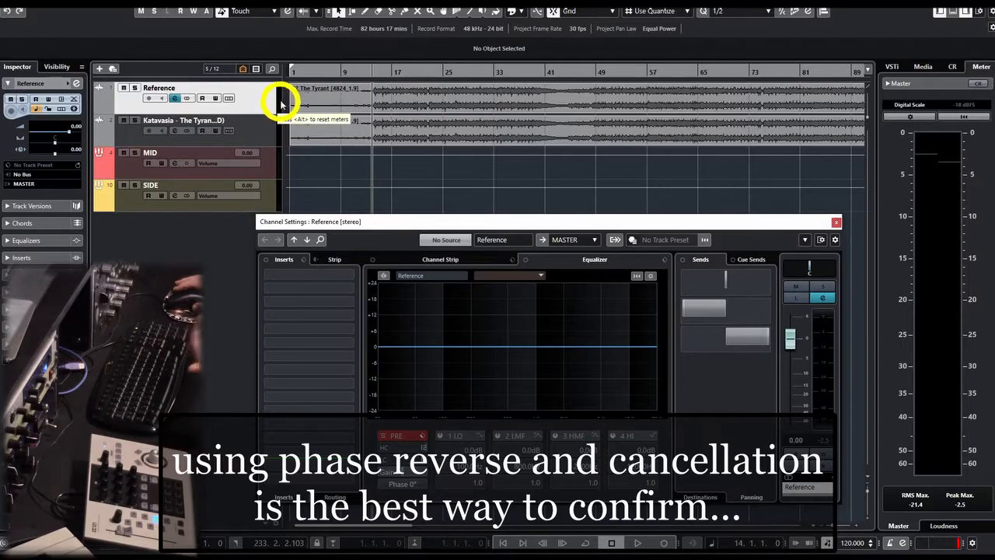
pyautogui.click(262, 122)
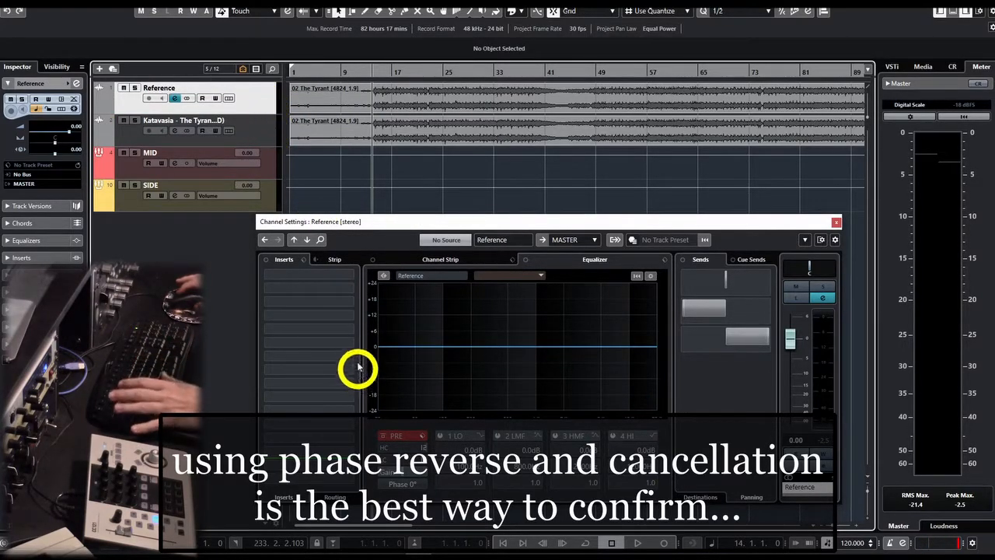
pyautogui.press('space')
pyautogui.click(408, 484)
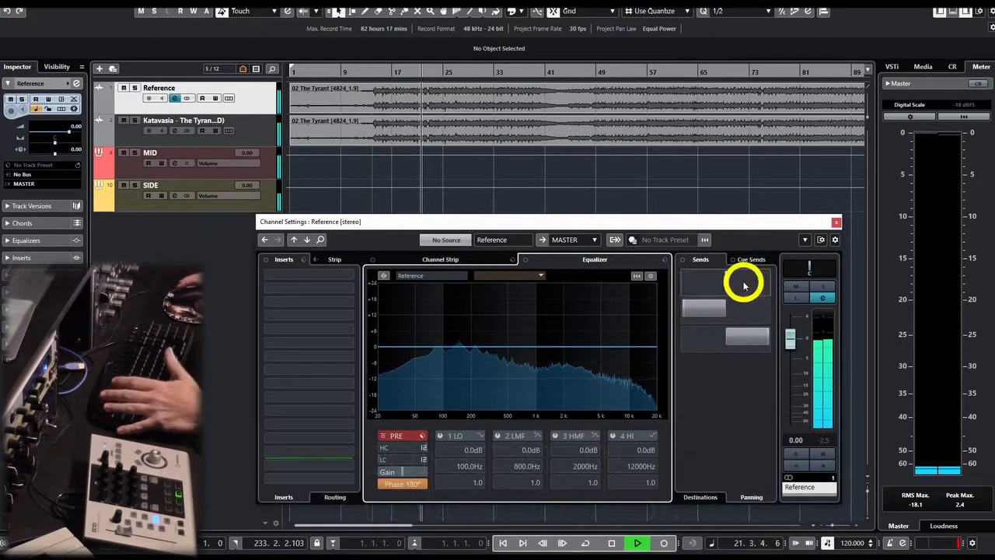
# Close the Reference channel settings, stop playback and remove the Reference track.
pyautogui.click(836, 222)
pyautogui.press('space')
pyautogui.click(254, 100)
pyautogui.rightClick(264, 100)
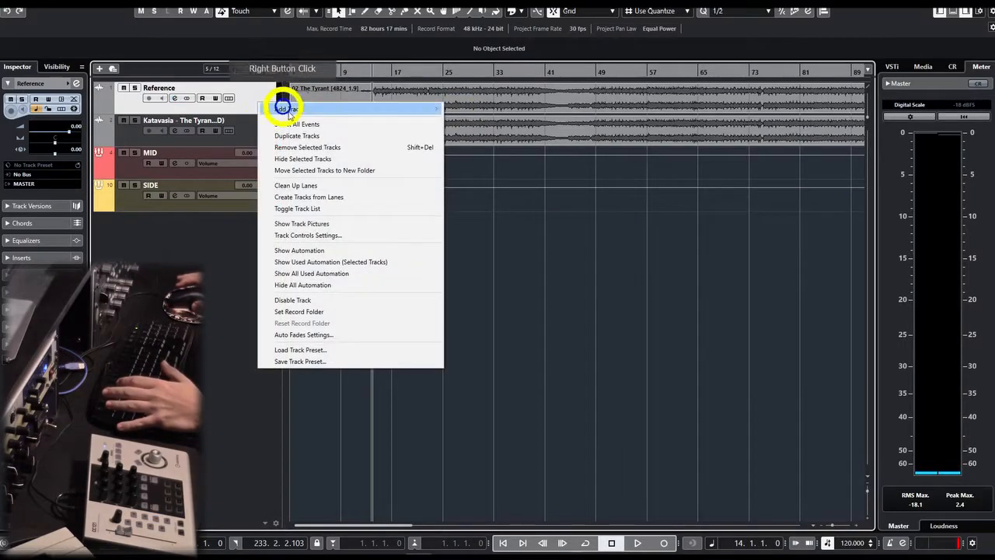
pyautogui.click(304, 145)
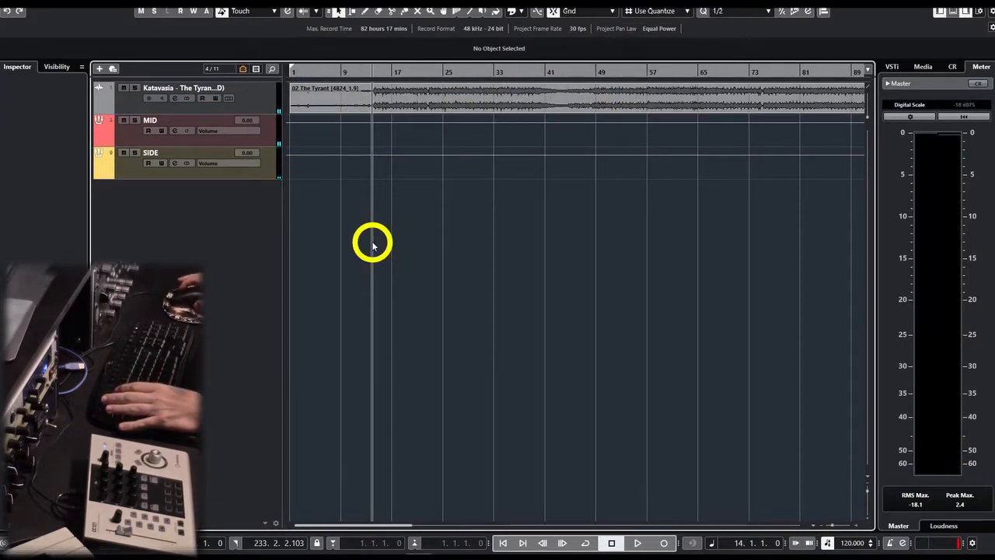
# Show the M/S Processor (Out) track again and open its channel settings.
pyautogui.click(58, 68)
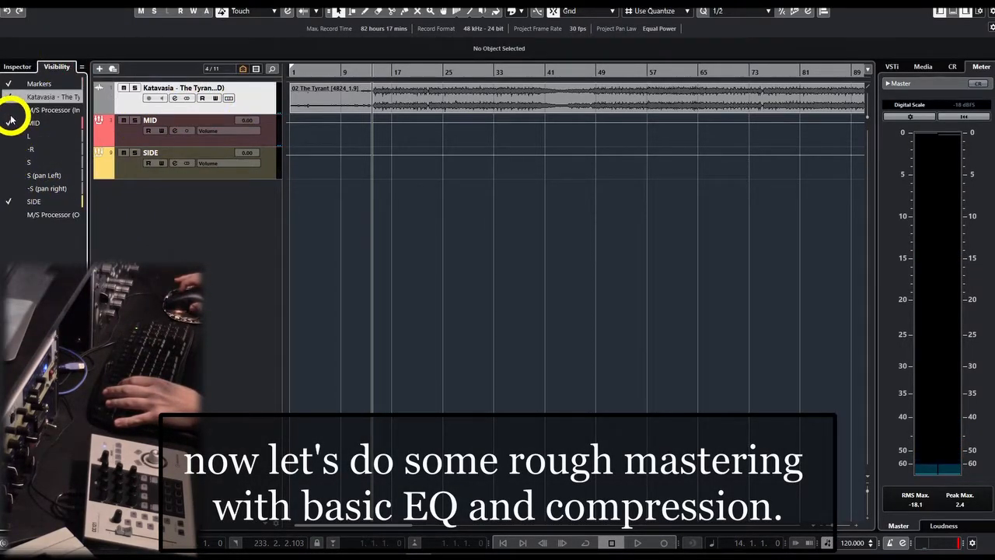
pyautogui.click(10, 213)
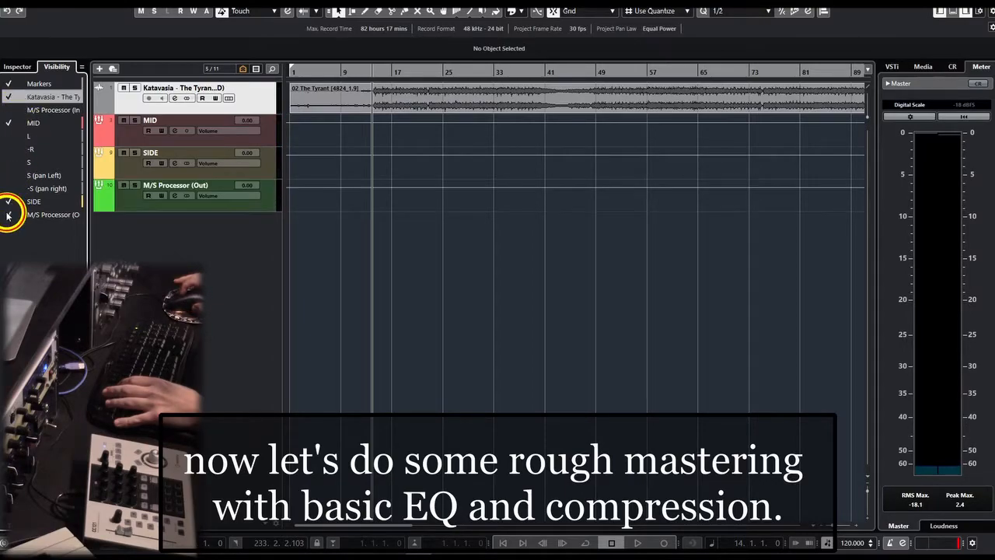
pyautogui.click(17, 67)
pyautogui.click(162, 211)
pyautogui.click(175, 195)
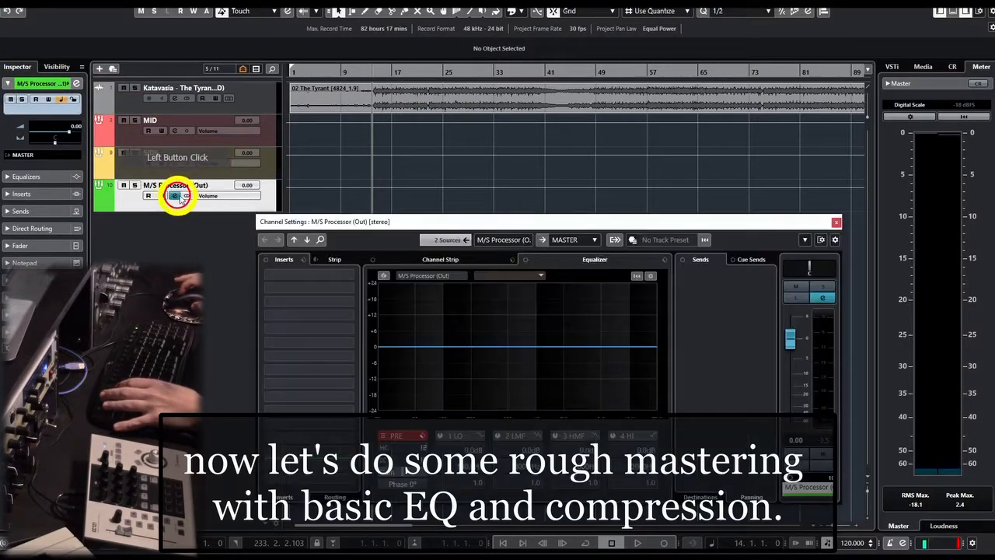
# Insert a Brickwall Limiter on M/S Processor (Out) from the Default plug-in collection and set its threshold to -0.5 dB.
pyautogui.click(395, 287)
pyautogui.write('brickw')
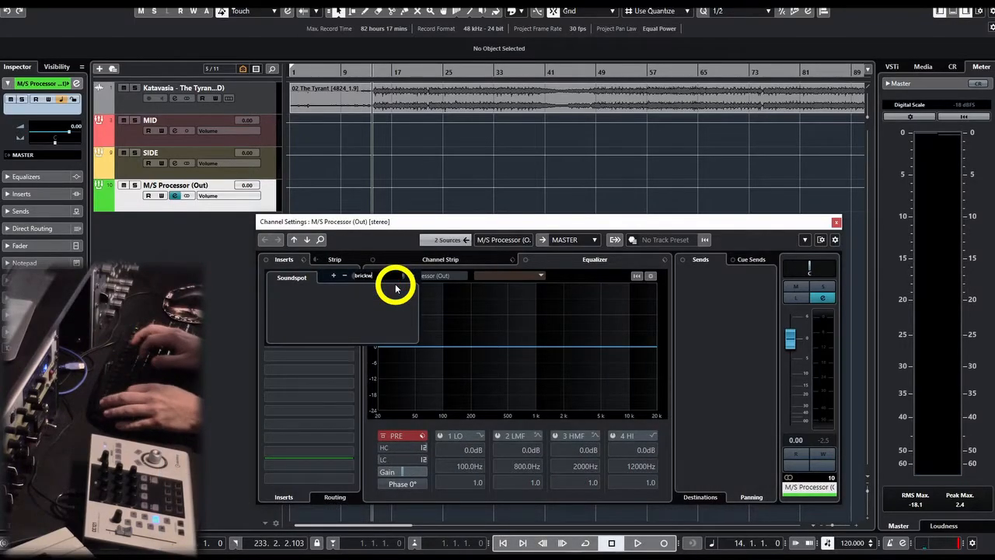
pyautogui.click(412, 277)
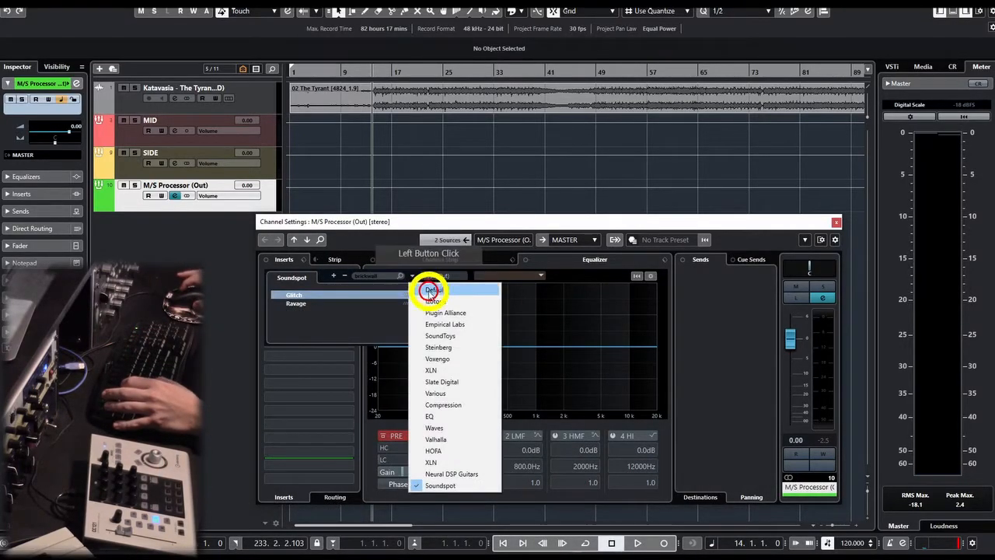
pyautogui.click(430, 290)
pyautogui.click(330, 250)
pyautogui.moveTo(539, 258); pyautogui.dragTo(540, 255)
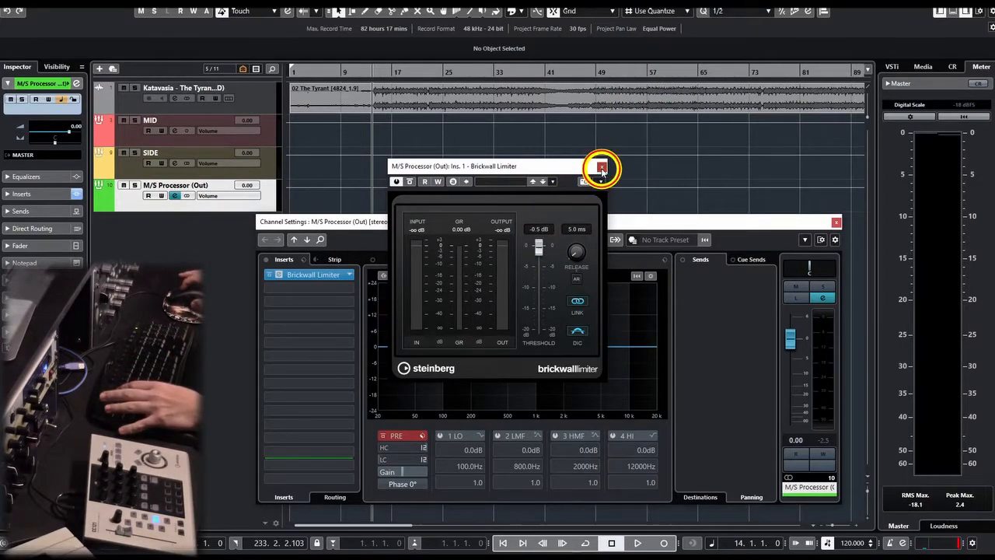
pyautogui.click(602, 168)
# Close the M/S Processor (Out) channel settings and hide that track from the project.
pyautogui.click(835, 223)
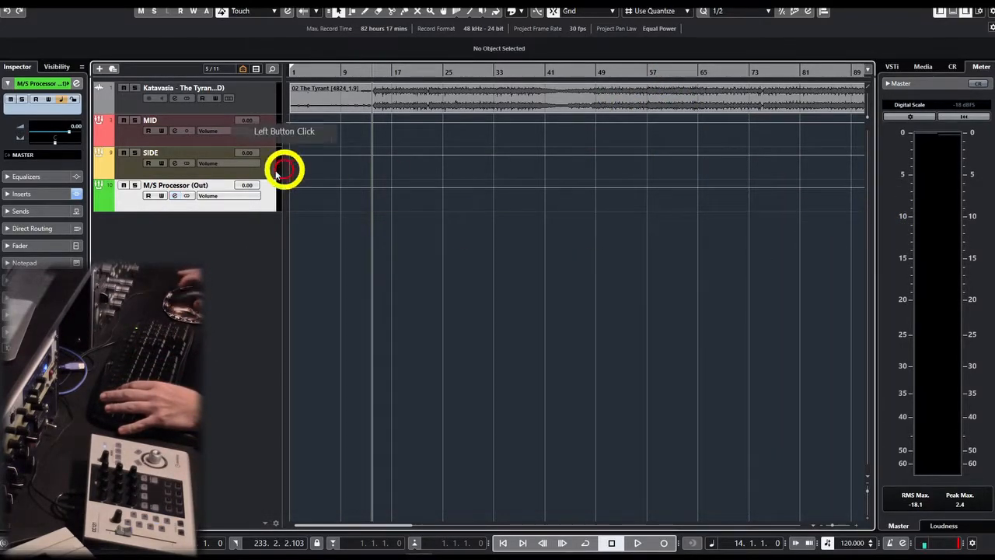
pyautogui.click(57, 66)
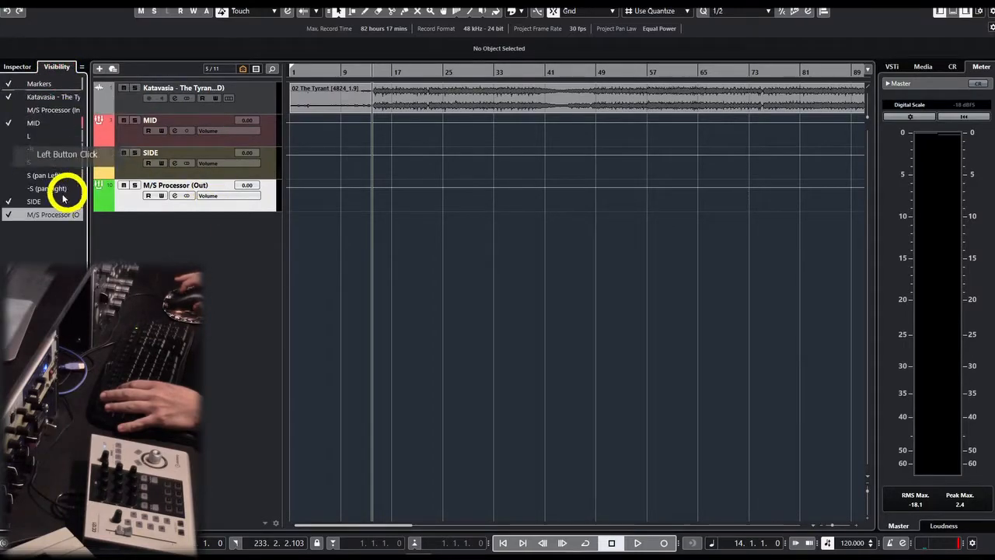
pyautogui.click(9, 213)
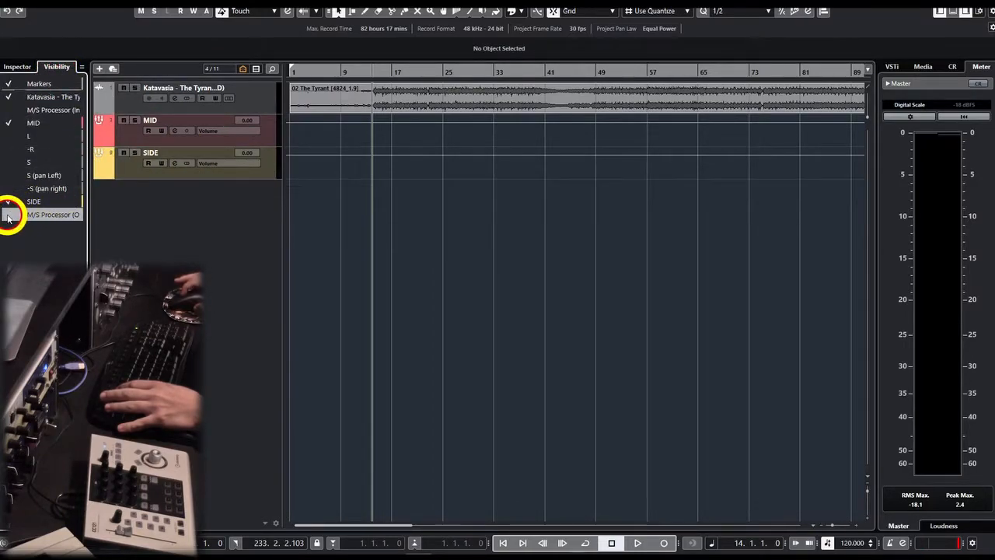
# Open the MID channel settings, start playback and insert VintageCompressor in the first insert slot.
pyautogui.click(177, 141)
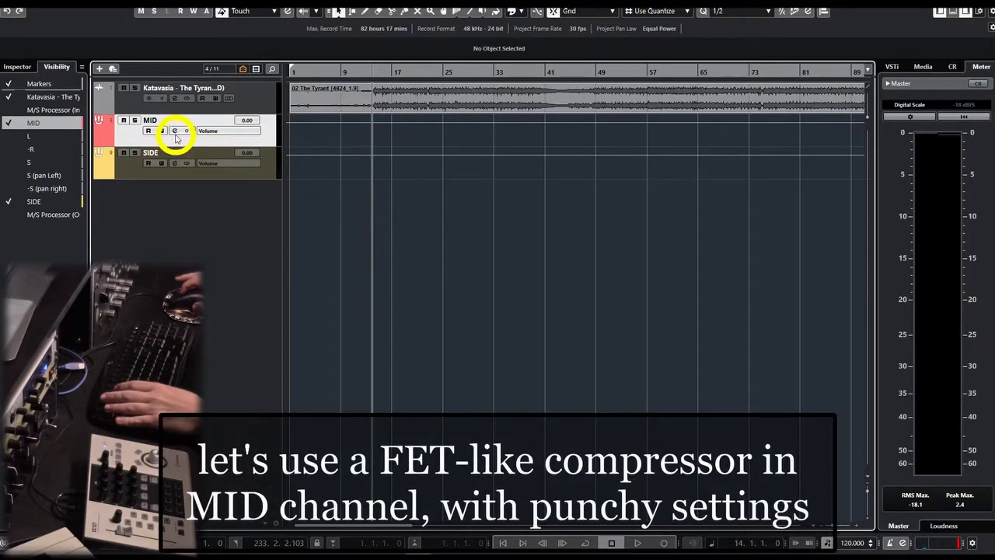
pyautogui.click(176, 132)
pyautogui.press('space')
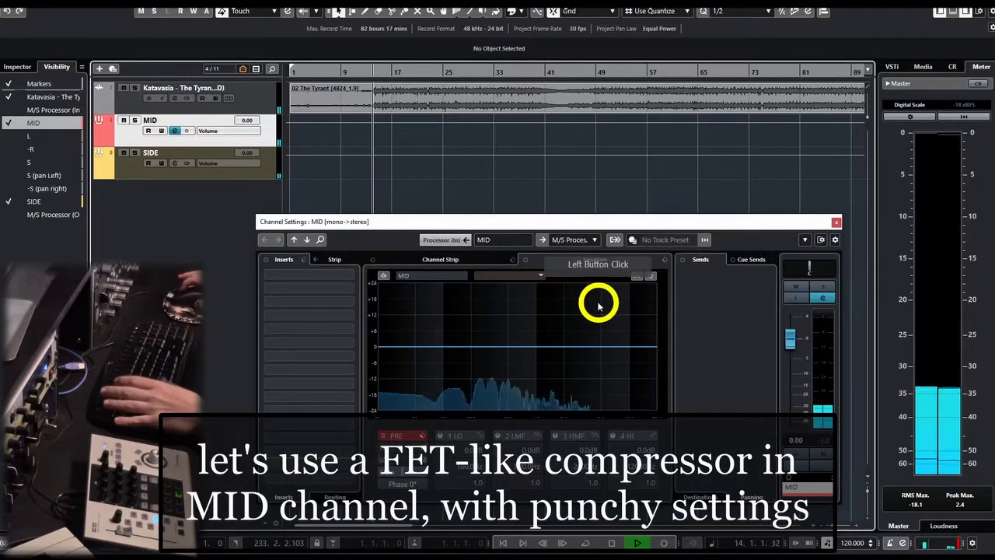
pyautogui.click(356, 273)
pyautogui.write('vi')
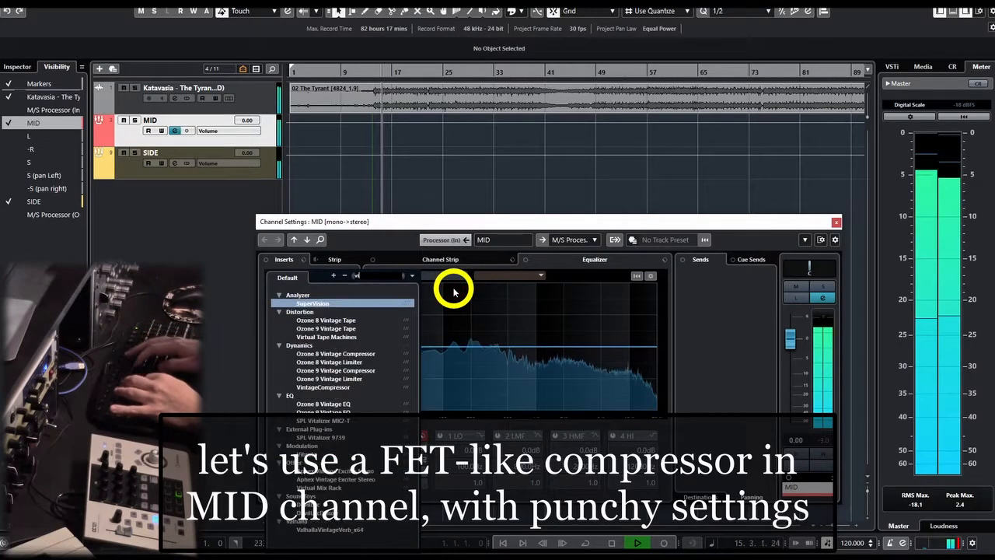
pyautogui.write('ntage')
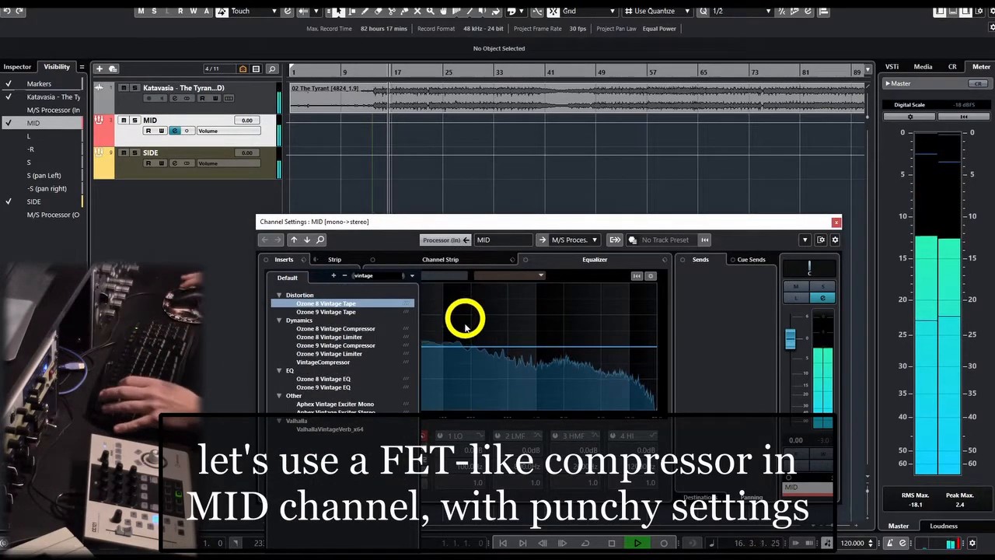
pyautogui.click(343, 364)
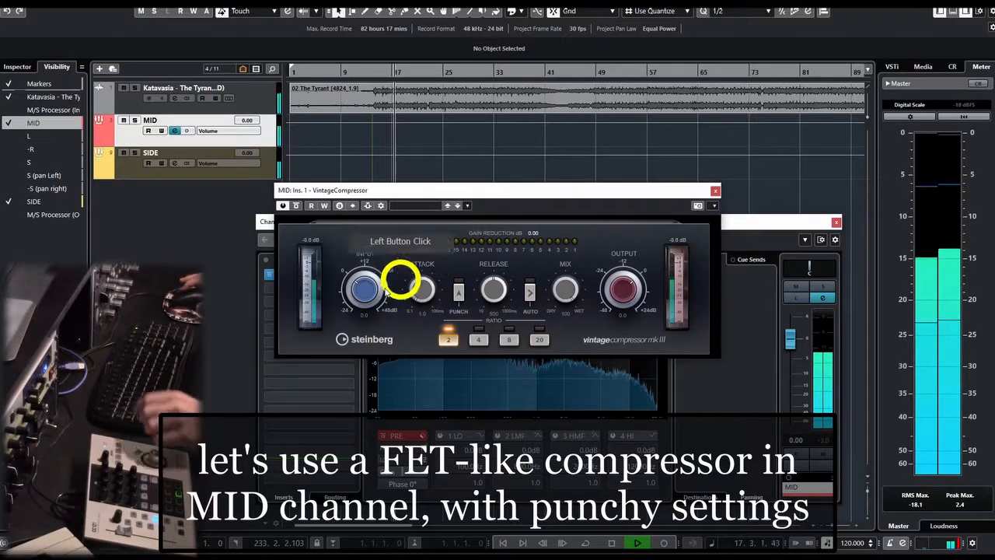
# Set the MID compressor to ratio 8, input about 8.5 dB, output about -2.5 dB and attack 3.4 ms.
pyautogui.click(513, 340)
pyautogui.moveTo(354, 284); pyautogui.dragTo(371, 290)
pyautogui.moveTo(622, 289)
pyautogui.mouseDown()
pyautogui.moveTo(669, 283)
pyautogui.moveTo(636, 292)
pyautogui.mouseUp()
pyautogui.moveTo(415, 291); pyautogui.dragTo(424, 292)
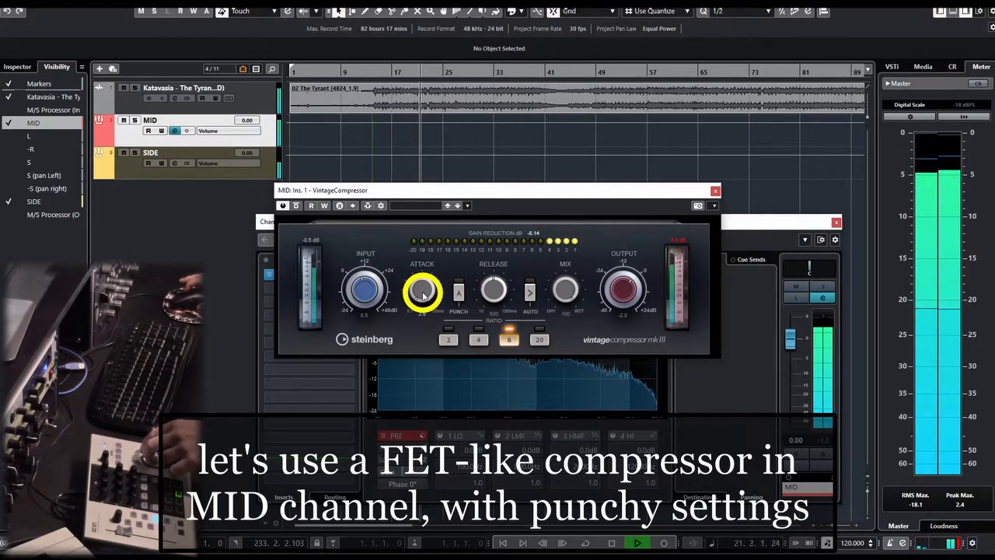
# Set the release to about 40 ms, enable Punch, audition ratio 20 before returning to 8, and reduce the mix to about 80.
pyautogui.moveTo(494, 290); pyautogui.dragTo(498, 293)
pyautogui.click(460, 293)
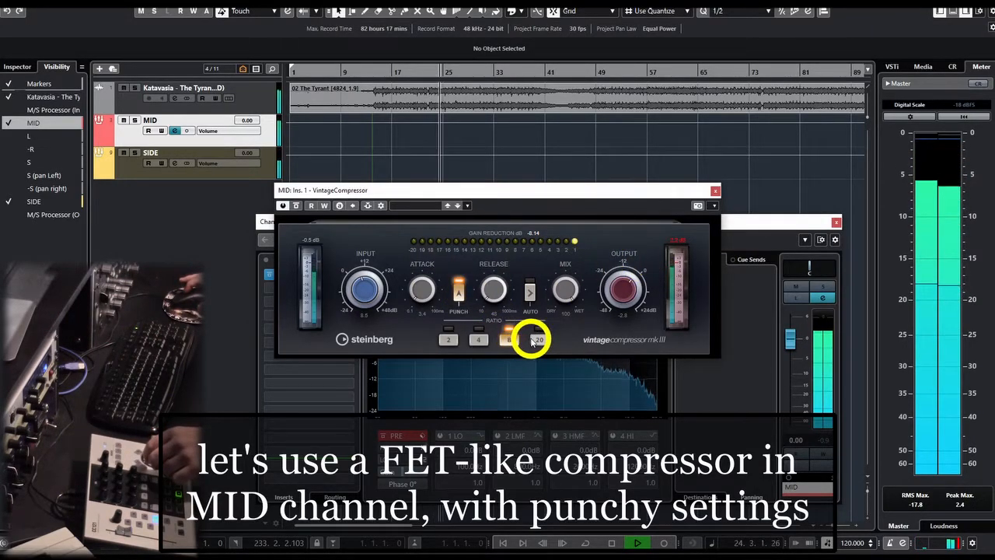
pyautogui.click(538, 341)
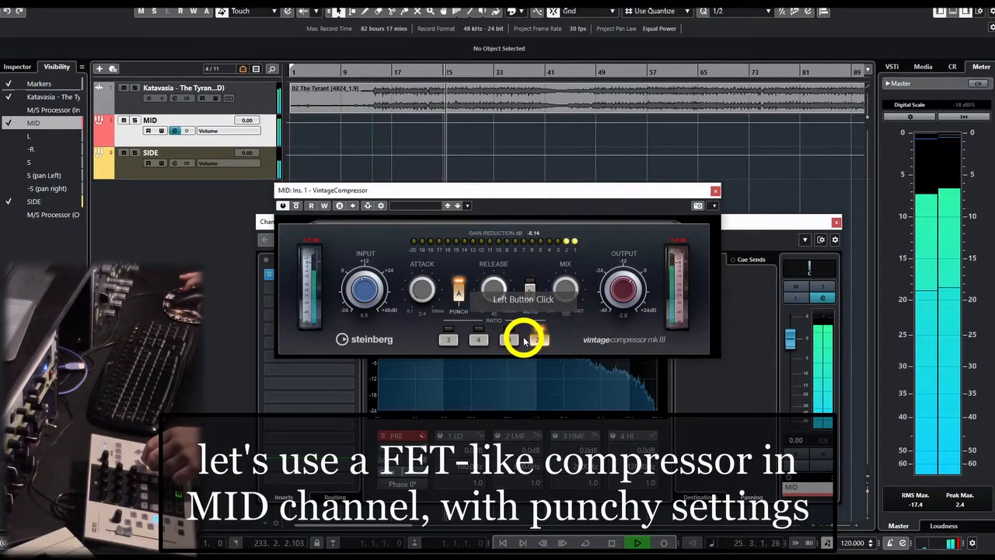
pyautogui.click(516, 340)
pyautogui.moveTo(572, 297); pyautogui.dragTo(572, 296)
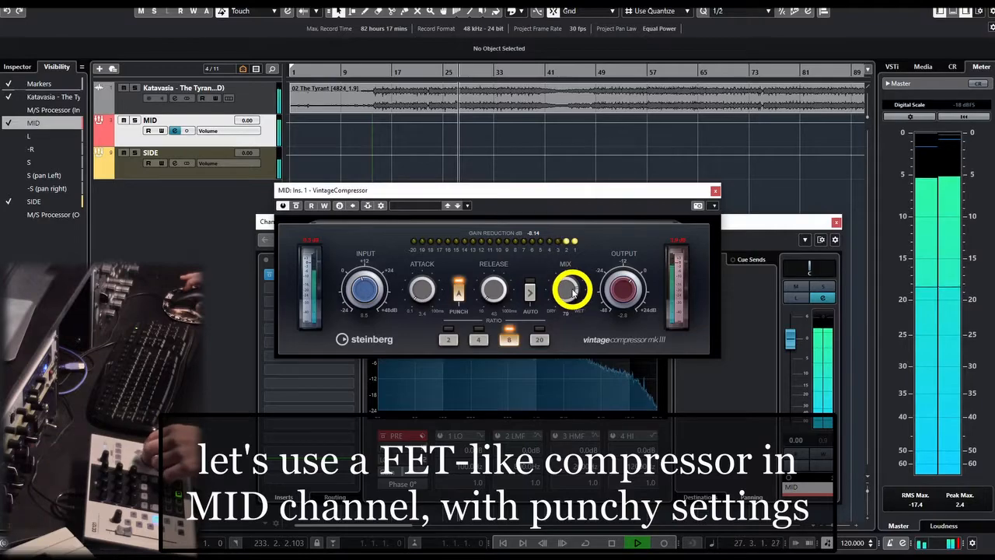
# Raise the compressor's input to about 13 dB, lower its output to -7.9 dB, and compare against bypass before closing it.
pyautogui.click(375, 286)
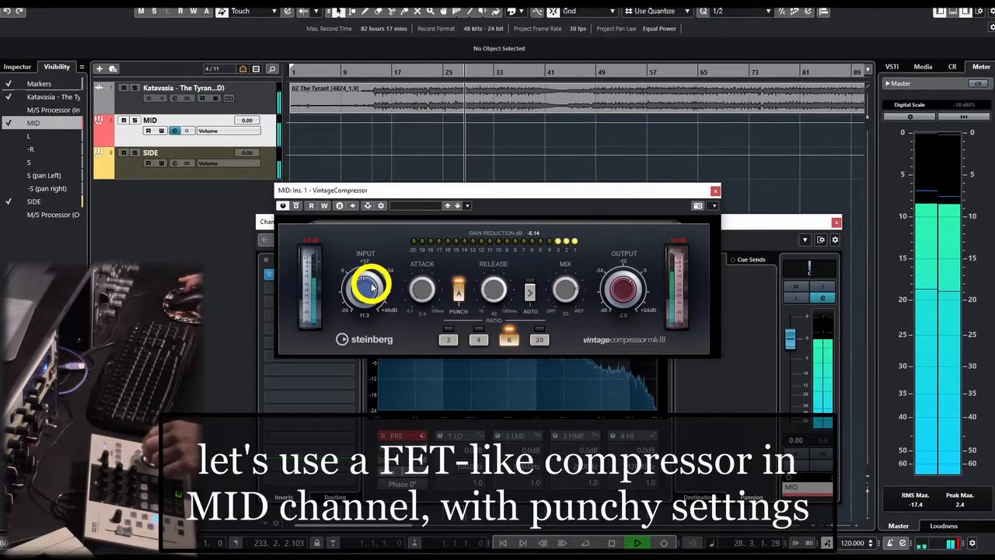
pyautogui.scroll(-4, 619, 288)
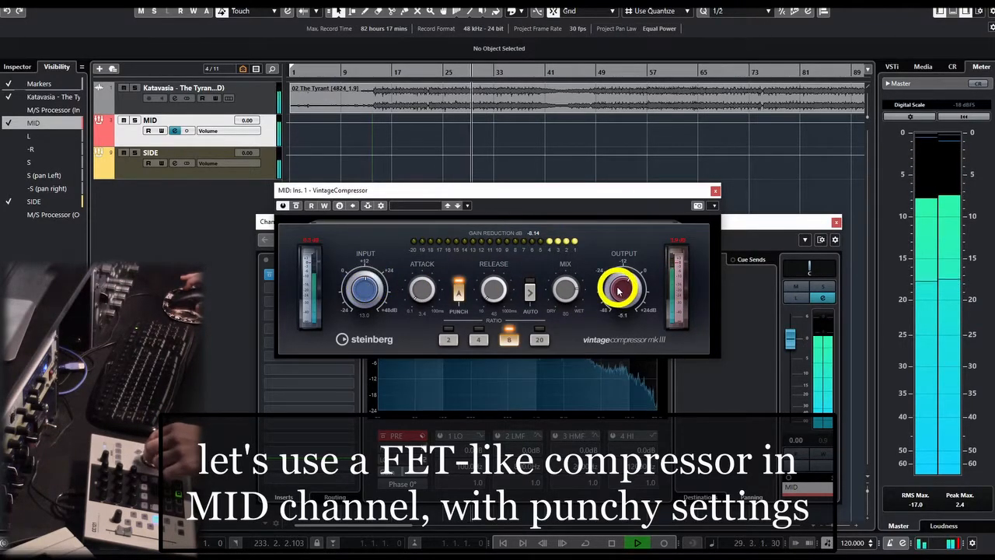
pyautogui.click(673, 247)
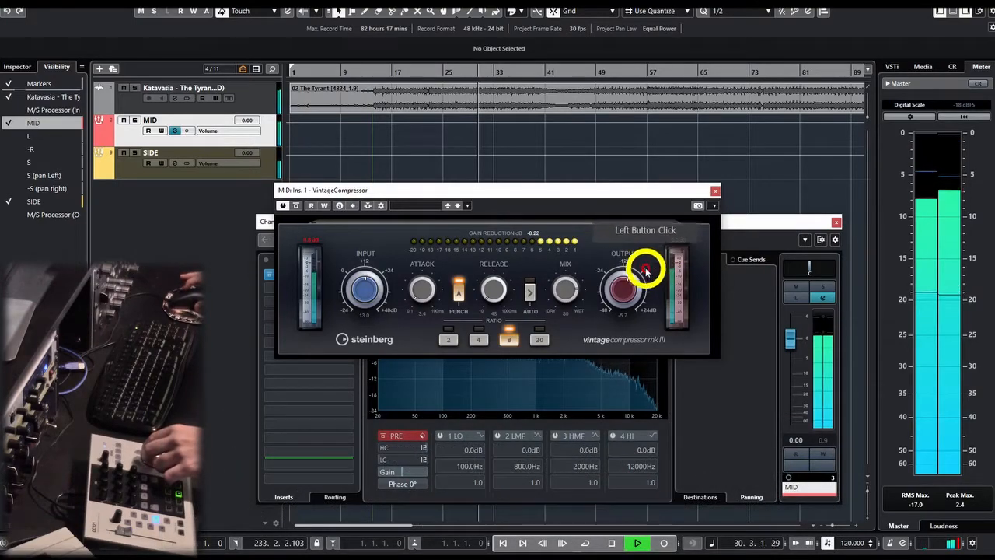
pyautogui.moveTo(626, 293); pyautogui.dragTo(628, 295)
pyautogui.click(676, 241)
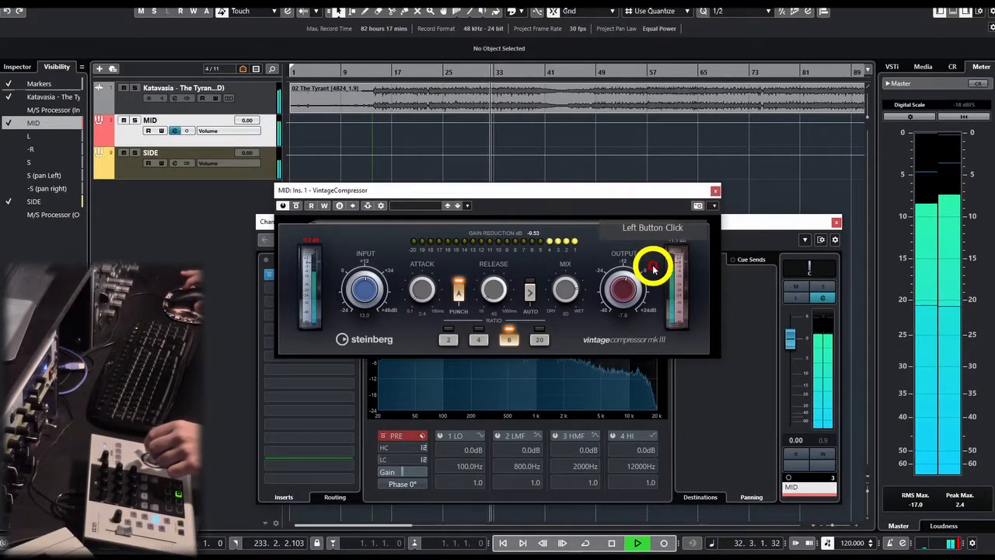
pyautogui.click(628, 288)
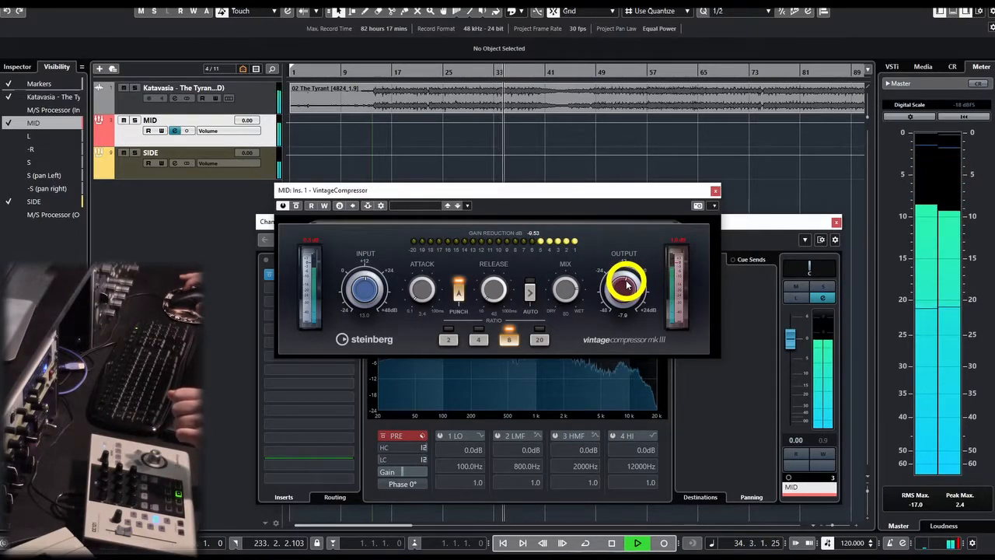
pyautogui.click(296, 206)
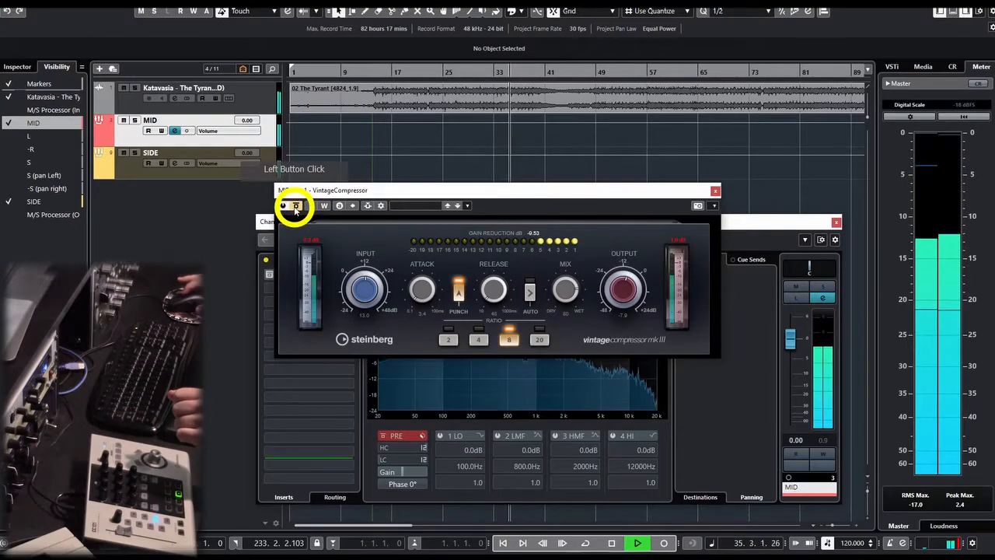
pyautogui.click(716, 190)
# Equalize MID with a 2.6 dB boost at 73.1 Hz and a 3.3 dB cut at 4684 Hz, and stop playback.
pyautogui.click(486, 340)
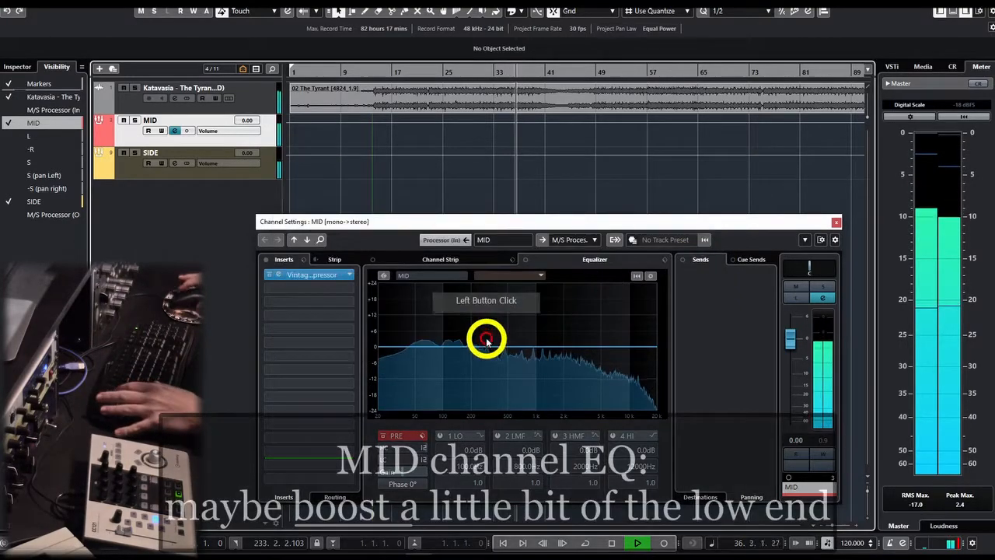
pyautogui.moveTo(477, 339); pyautogui.dragTo(431, 342)
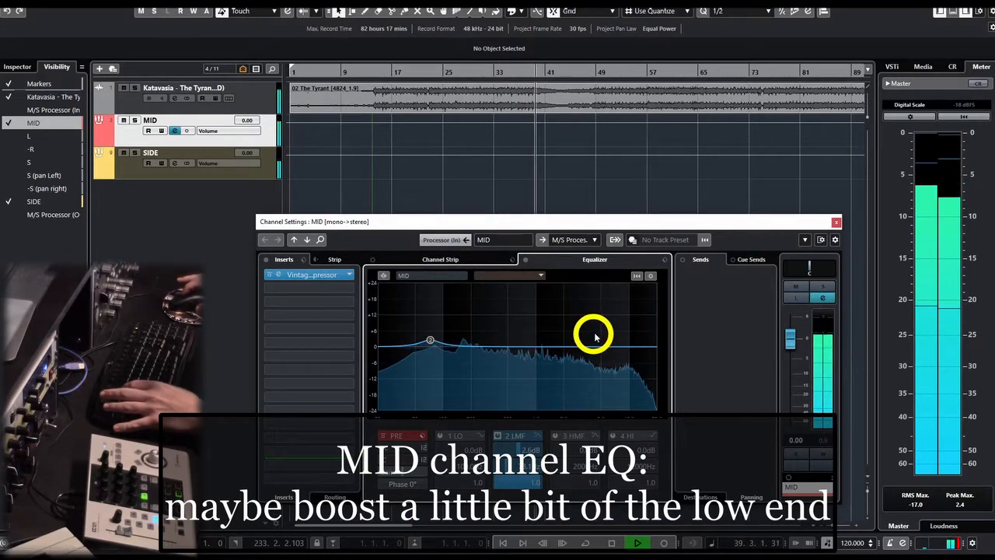
pyautogui.moveTo(538, 345); pyautogui.dragTo(599, 357)
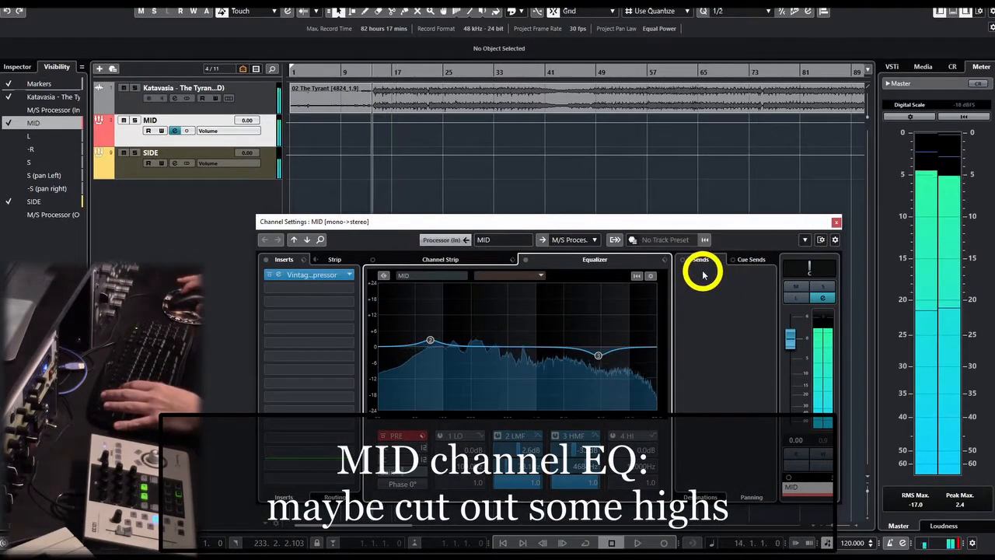
pyautogui.press('space')
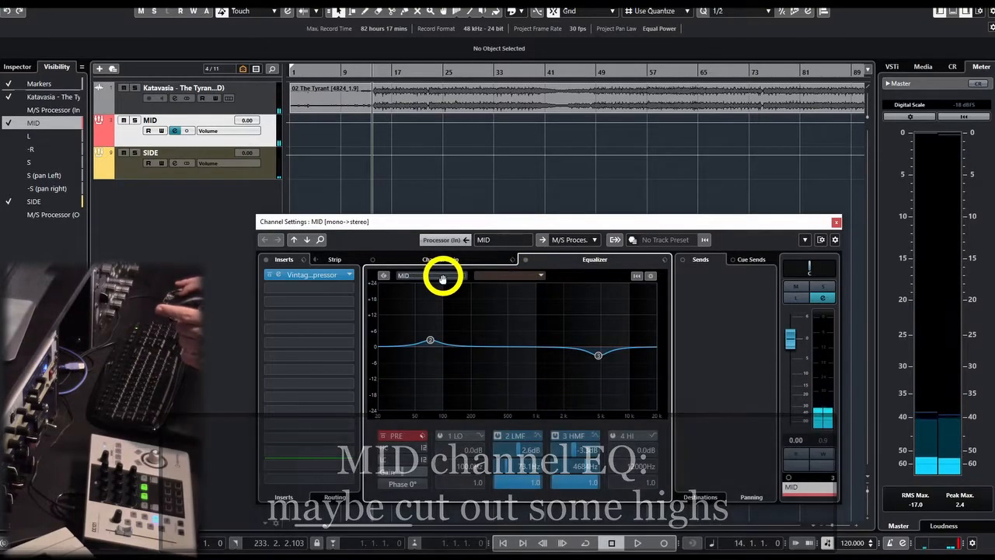
# Set SIDE as the comparison channel in the MID equalizer and switch between both channels, ending on SIDE.
pyautogui.click(537, 275)
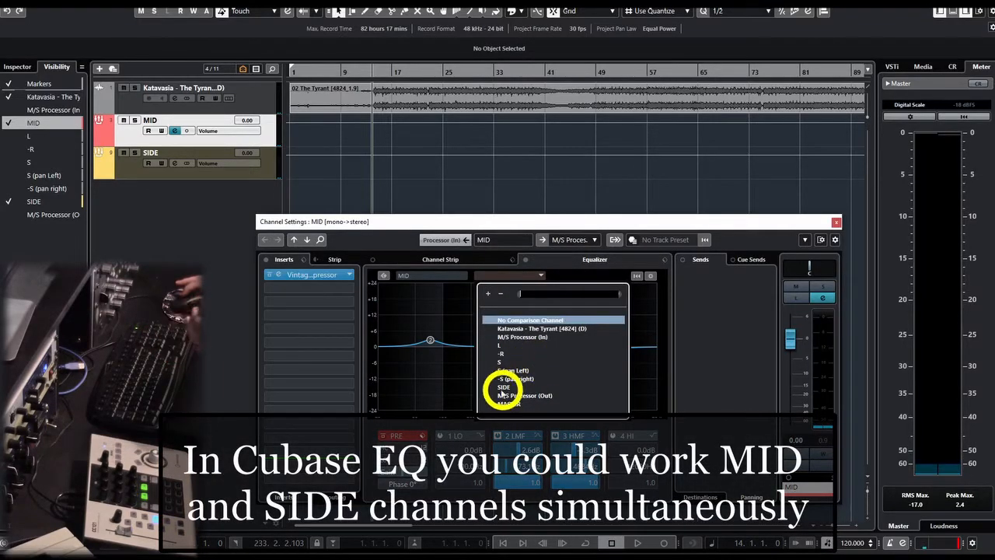
pyautogui.click(503, 387)
pyautogui.click(506, 274)
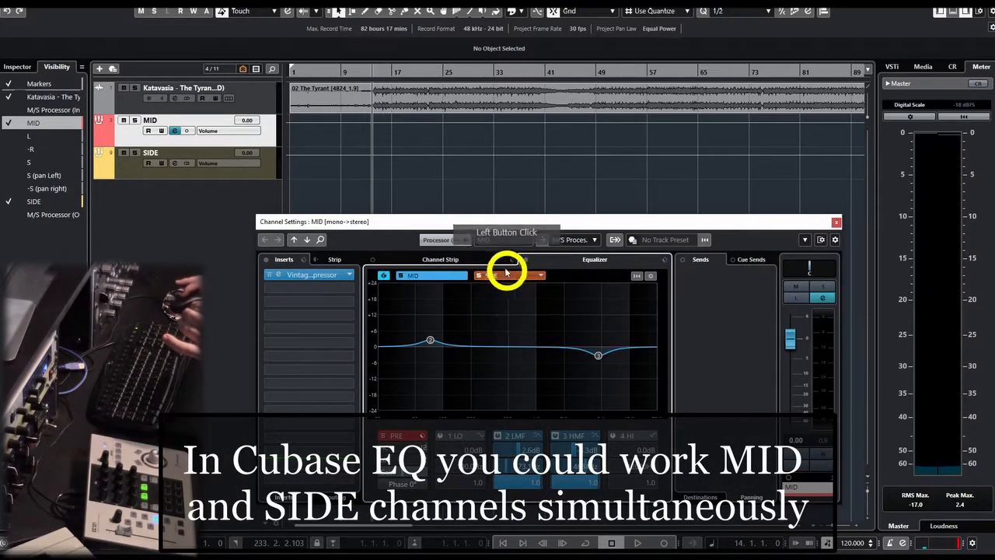
pyautogui.click(455, 281)
pyautogui.click(433, 278)
pyautogui.click(493, 272)
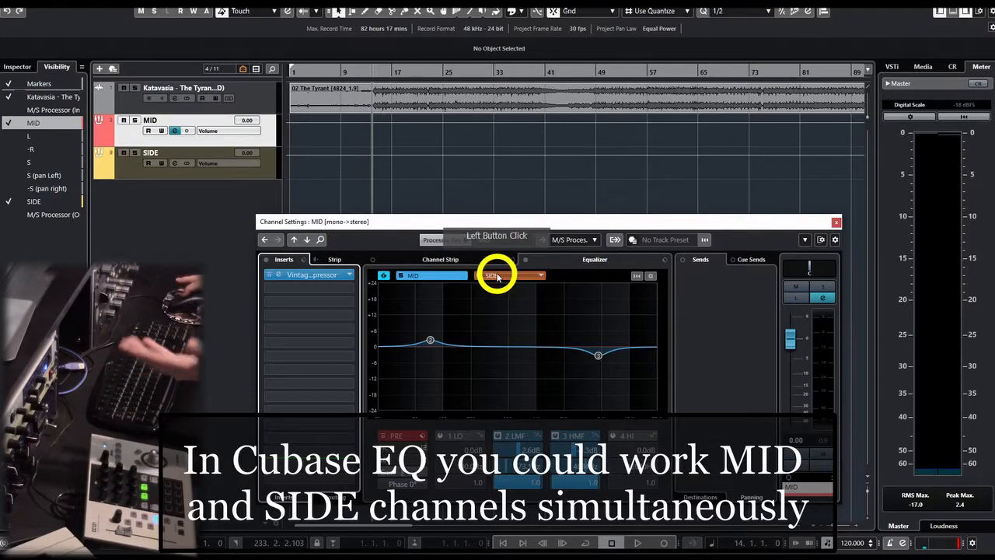
pyautogui.click(433, 278)
pyautogui.click(507, 275)
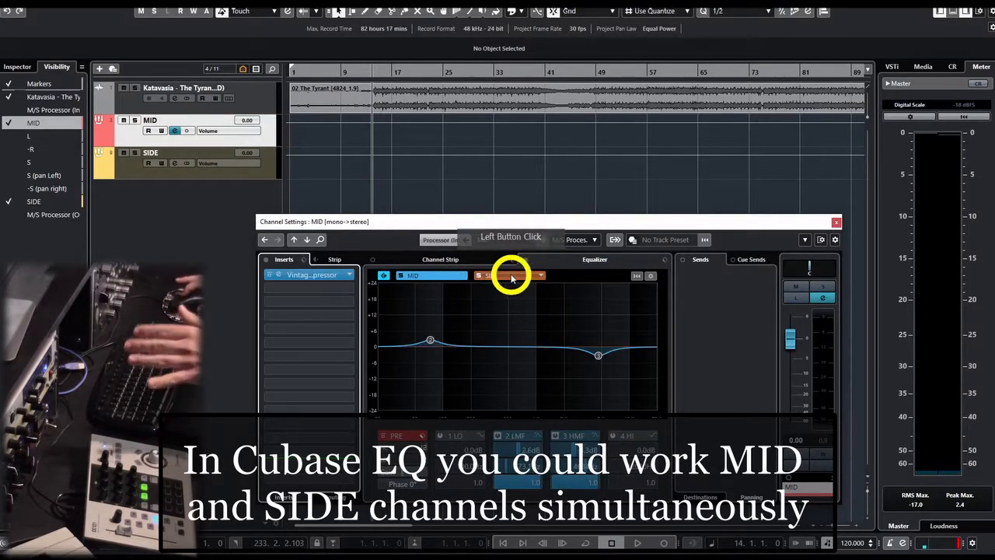
pyautogui.click(440, 279)
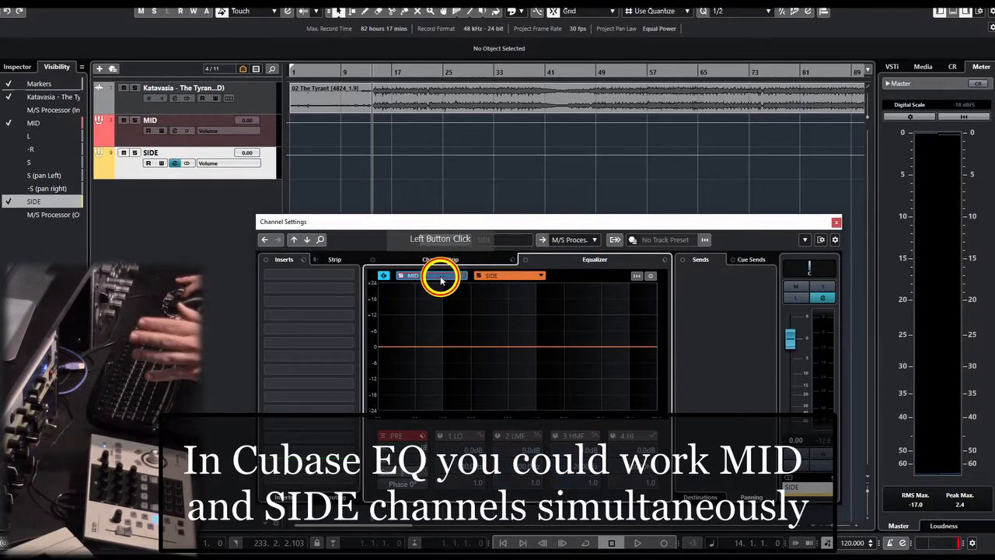
pyautogui.click(498, 275)
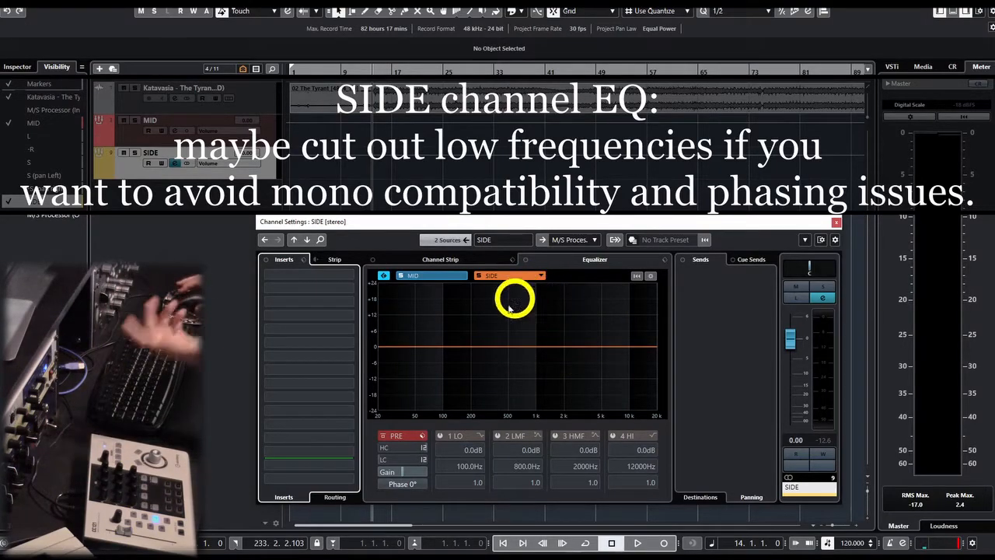
# Enable the low-cut filter on the SIDE channel and set its frequency to 300 Hz.
pyautogui.click(382, 460)
pyautogui.moveTo(395, 462); pyautogui.dragTo(408, 396)
pyautogui.doubleClick(401, 459)
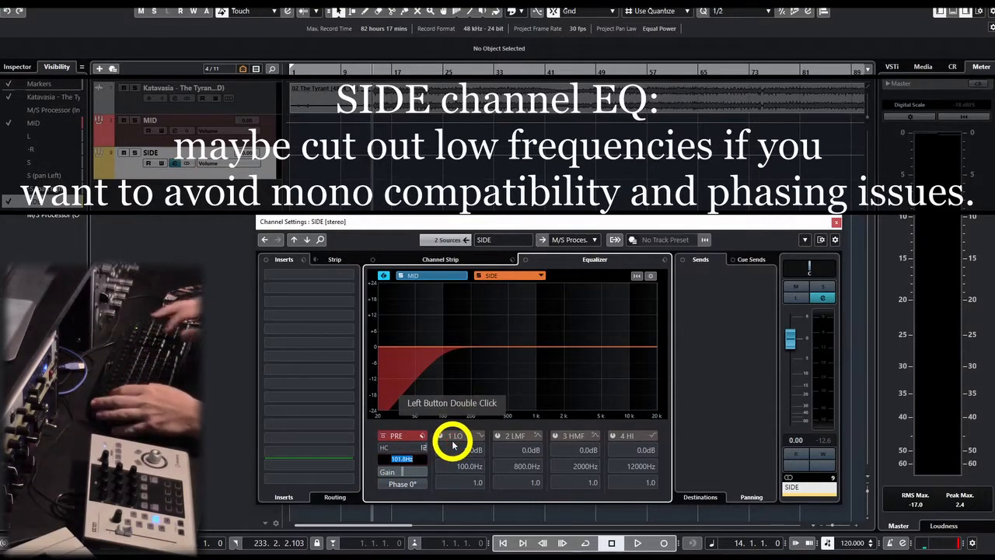
pyautogui.write('300')
pyautogui.press('Return')
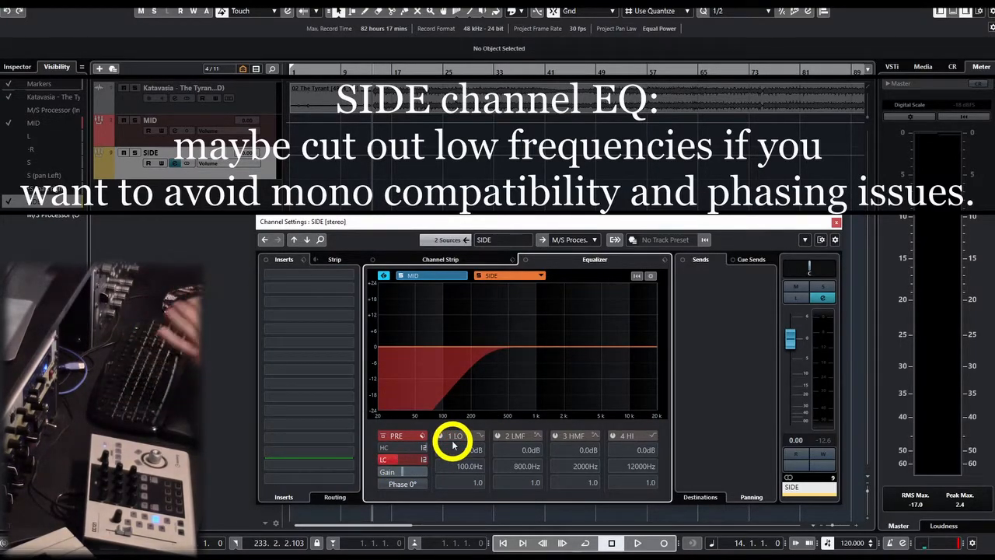
# During playback, boost SIDE by 3.8 dB at 3209 Hz with Q 0.6 and by 2.7 dB at 7047 Hz.
pyautogui.press('space')
pyautogui.moveTo(534, 340); pyautogui.dragTo(590, 329)
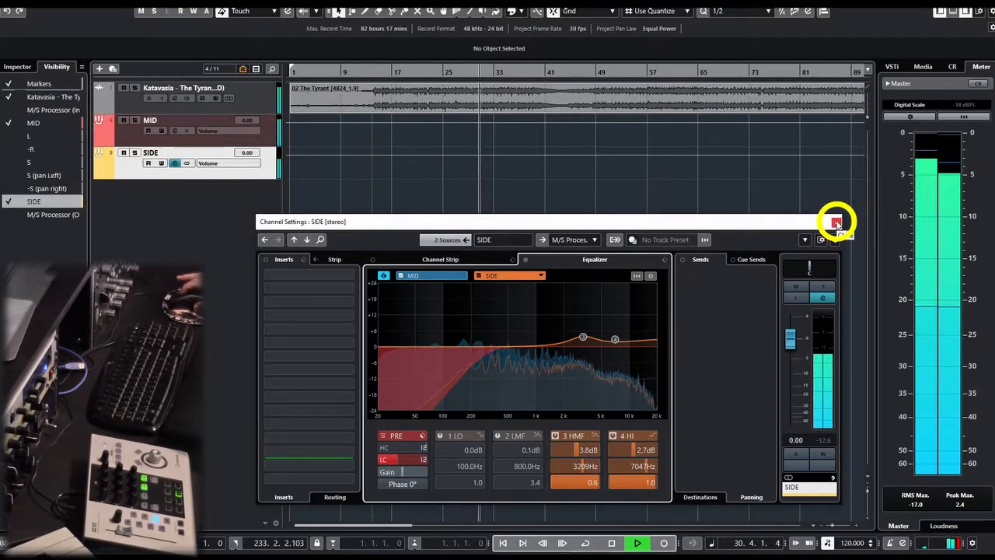
# Load Tube Compressor into SIDE's first insert slot and set its drive to 2.5 dB.
pyautogui.click(339, 275)
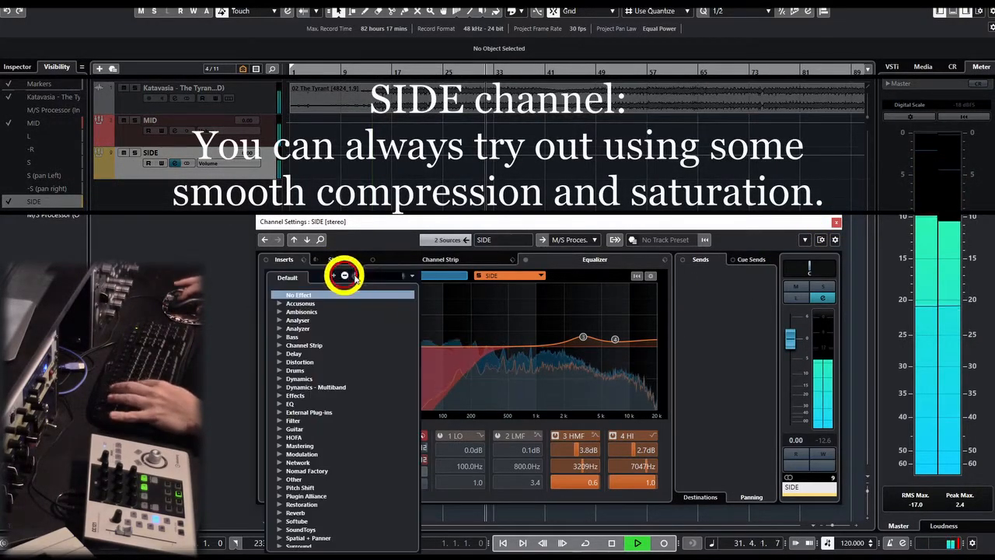
pyautogui.write('tube')
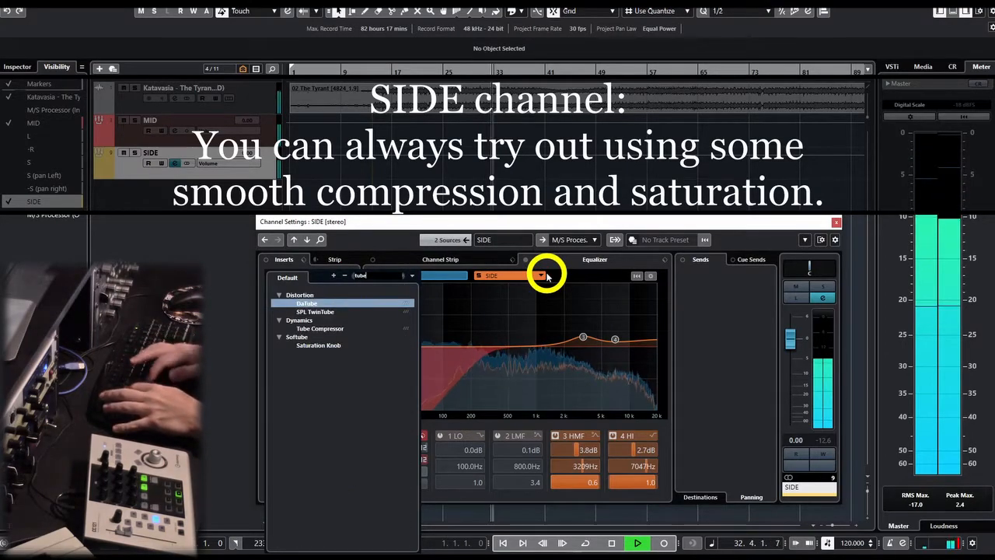
pyautogui.click(327, 329)
pyautogui.click(500, 285)
pyautogui.moveTo(507, 286); pyautogui.dragTo(504, 268)
# Set the Tube Compressor's release to 56 ms, attack to 4.1 ms and character to 17%.
pyautogui.click(532, 310)
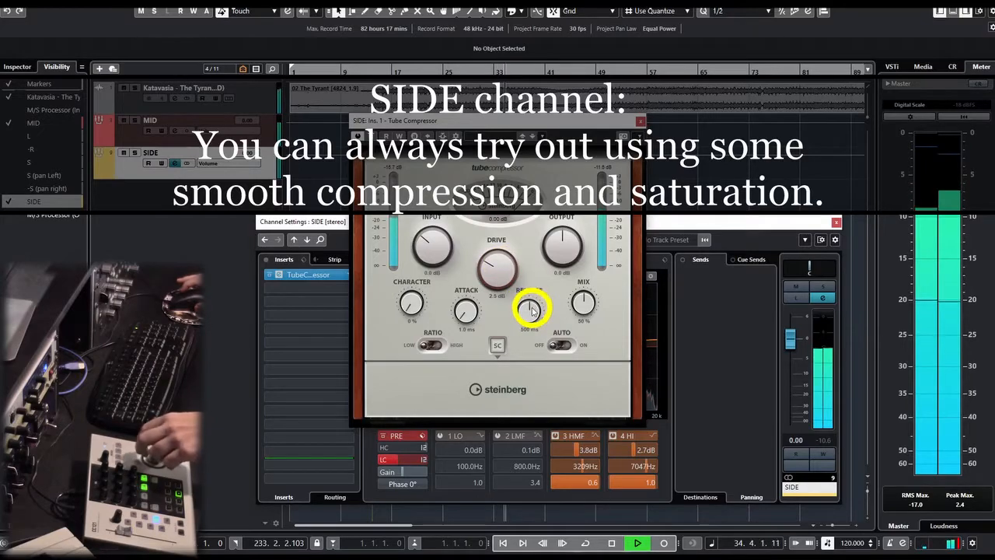
pyautogui.click(470, 317)
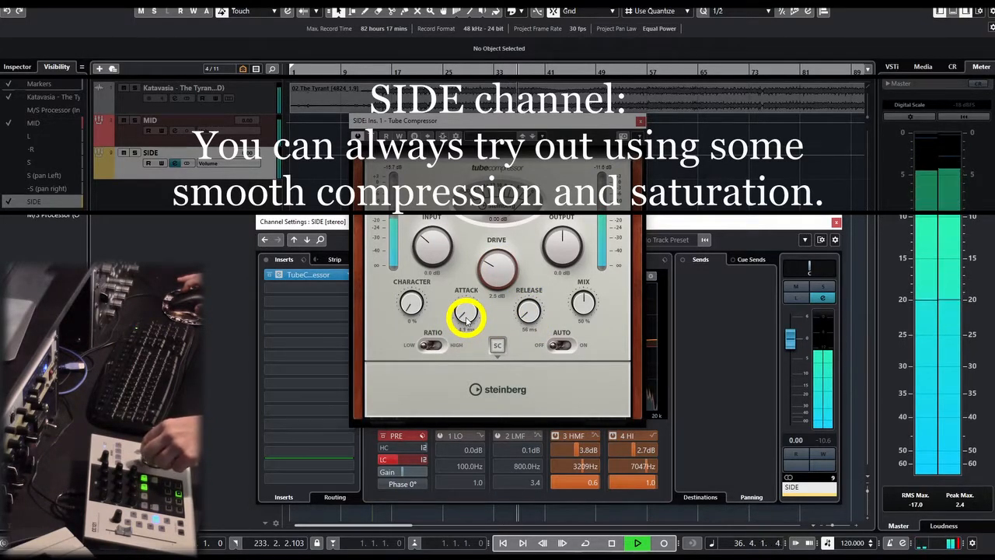
pyautogui.click(411, 305)
# During playback, adjust the Tube Compressor to 22.1 dB input, -3.4 dB output and 71 ms release.
pyautogui.click(436, 247)
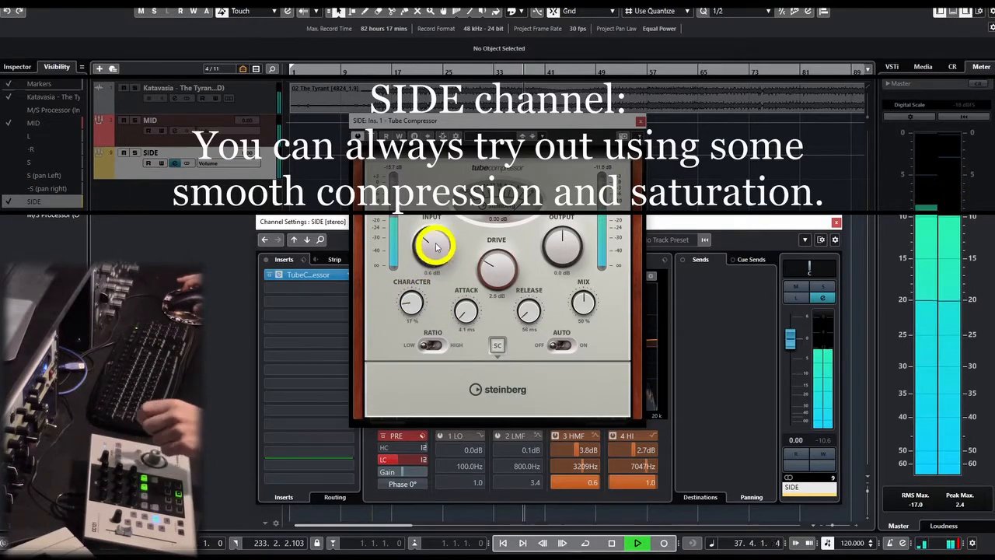
pyautogui.moveTo(540, 238); pyautogui.dragTo(461, 257)
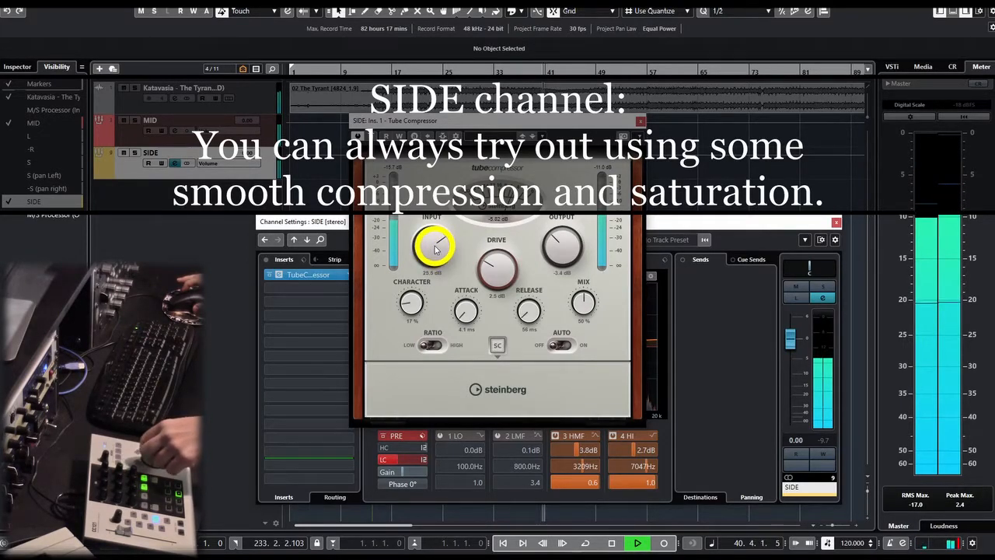
pyautogui.press('space')
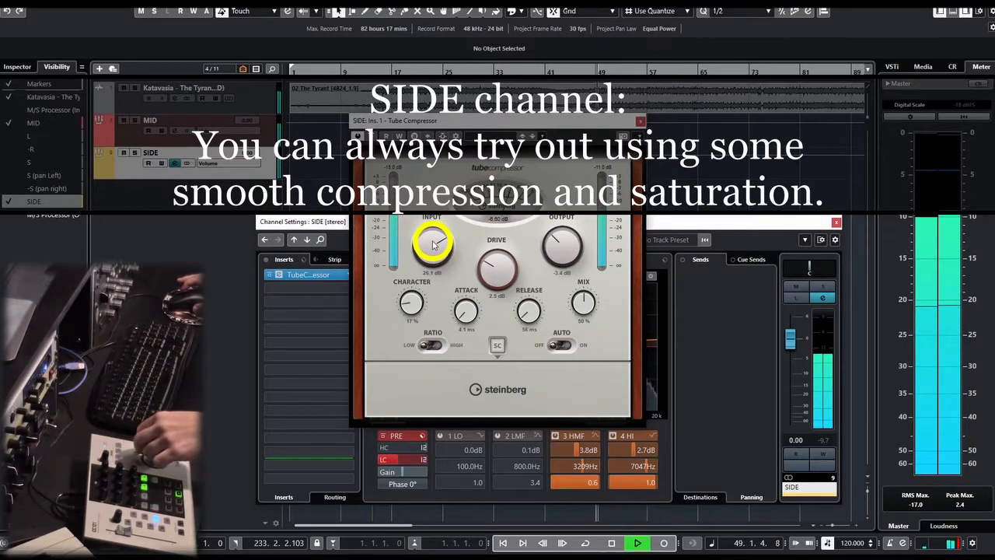
pyautogui.moveTo(434, 244); pyautogui.dragTo(478, 251)
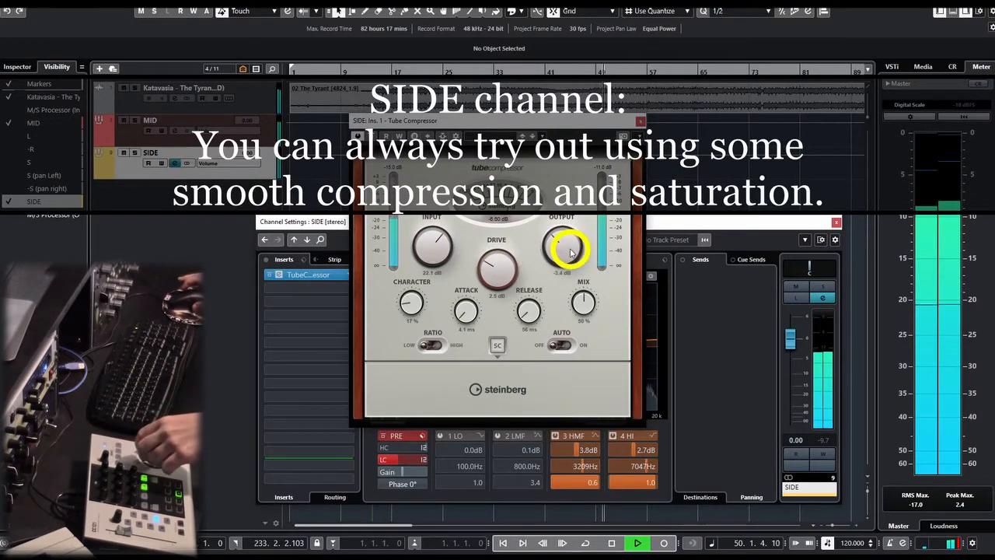
pyautogui.moveTo(549, 268); pyautogui.dragTo(564, 250)
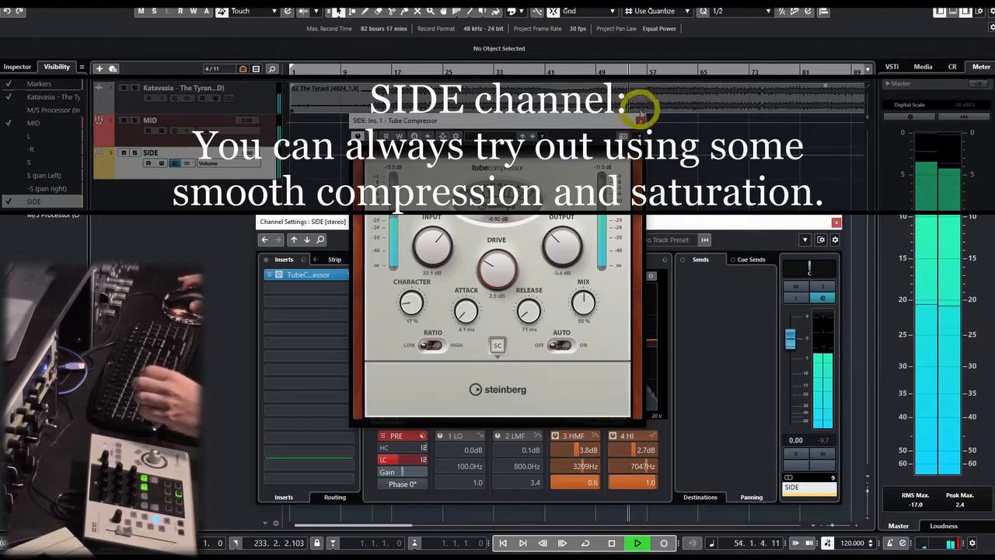
# Close the Tube Compressor and SIDE channel settings, then display the loudness meter and reset its measurements.
pyautogui.click(640, 121)
pyautogui.click(836, 221)
pyautogui.click(941, 526)
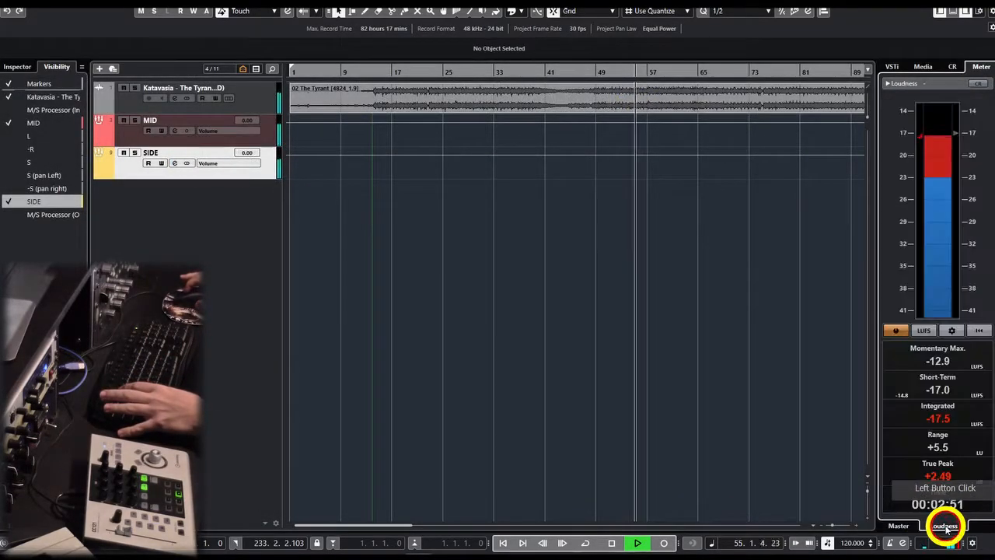
pyautogui.click(979, 330)
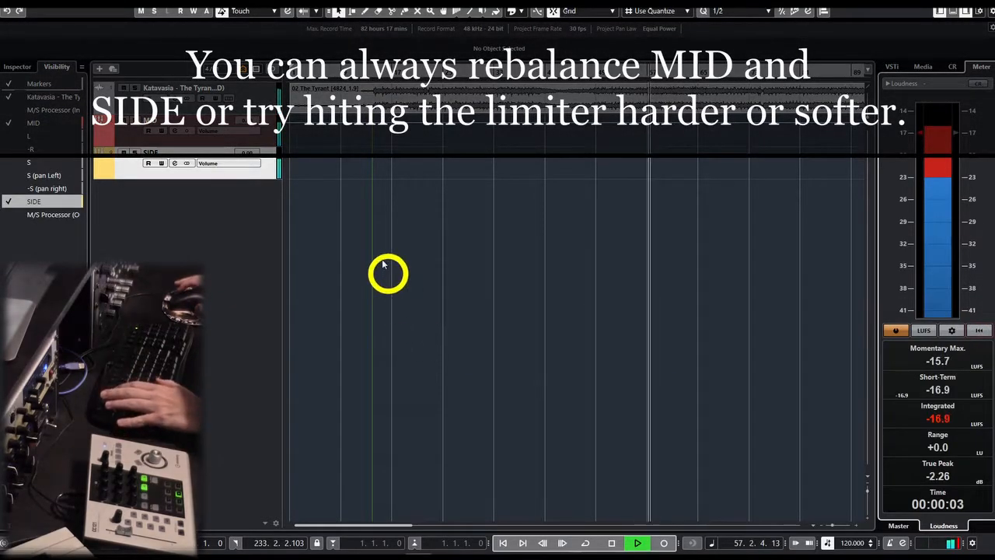
# Set the MID channel's pre-gain to 6 dB and turn off solo on the SIDE track.
pyautogui.click(177, 131)
pyautogui.doubleClick(402, 471)
pyautogui.write('6')
pyautogui.press('Return')
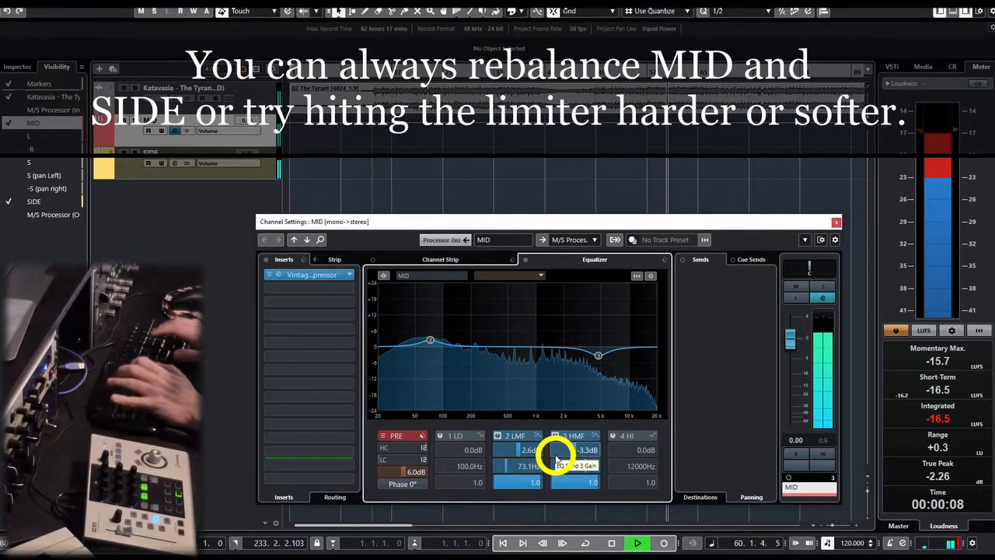
pyautogui.click(836, 223)
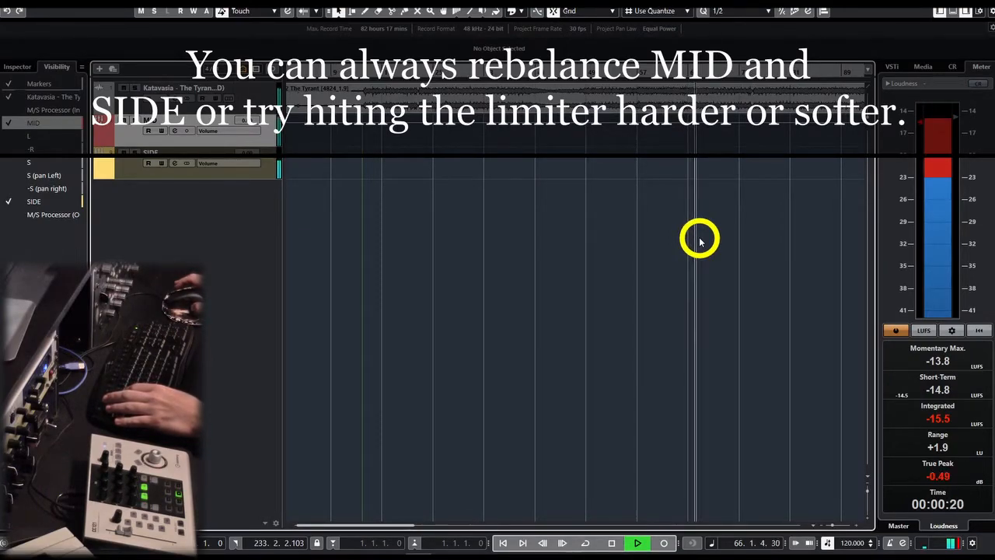
pyautogui.click(136, 154)
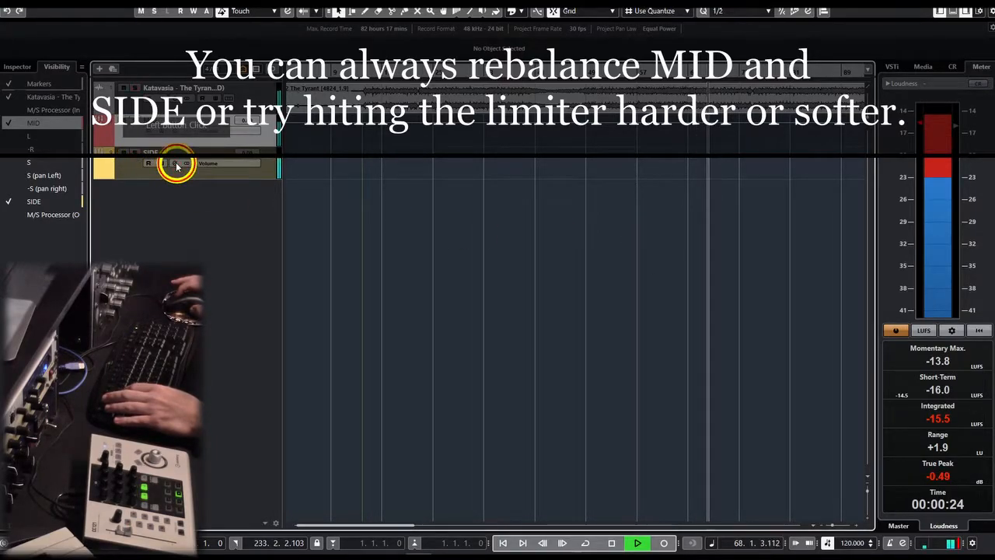
pyautogui.click(175, 162)
pyautogui.click(320, 291)
pyautogui.click(729, 319)
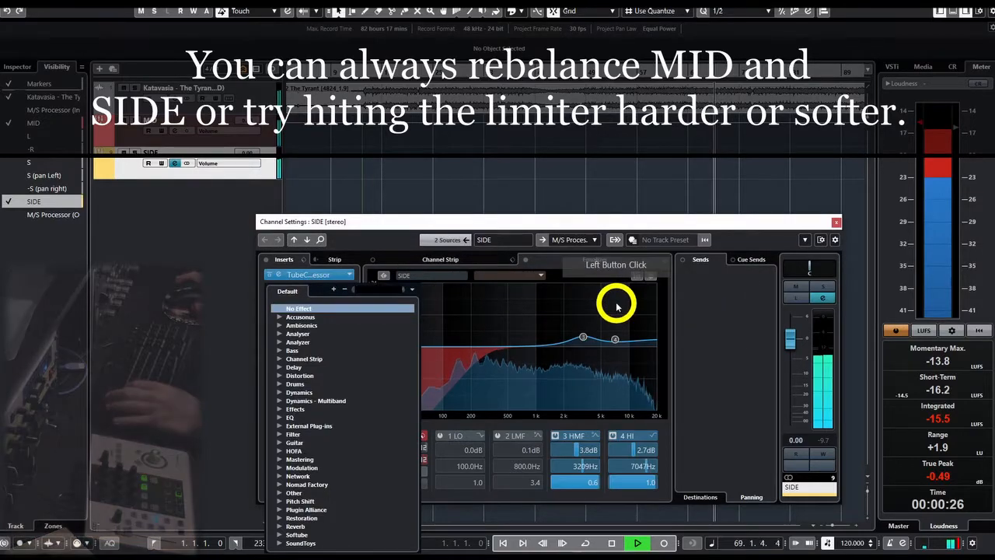
pyautogui.write('rever')
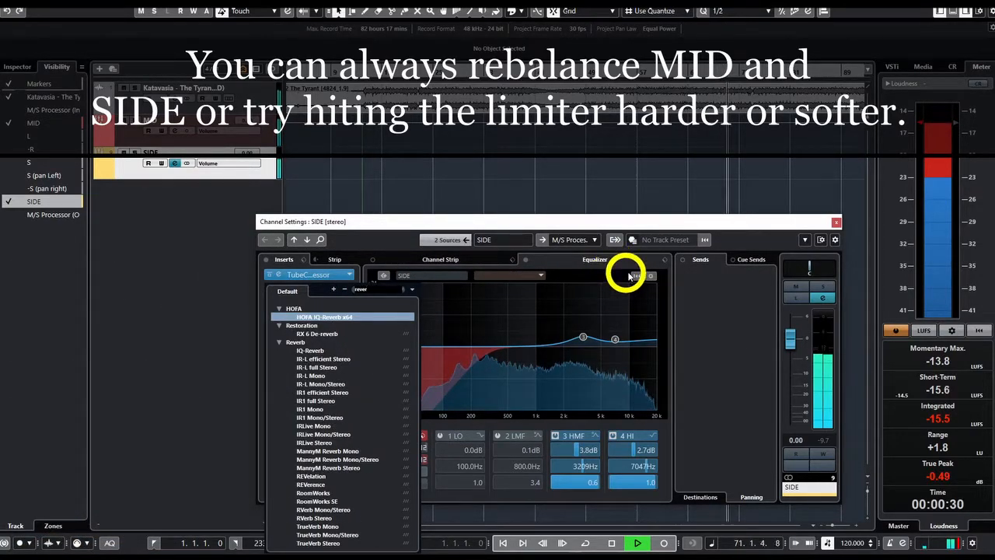
pyautogui.click(837, 225)
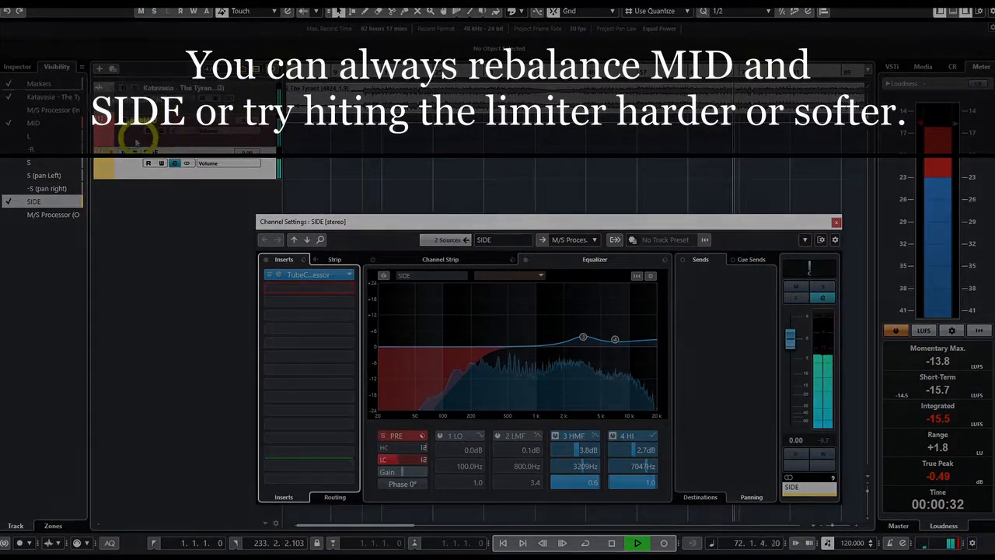